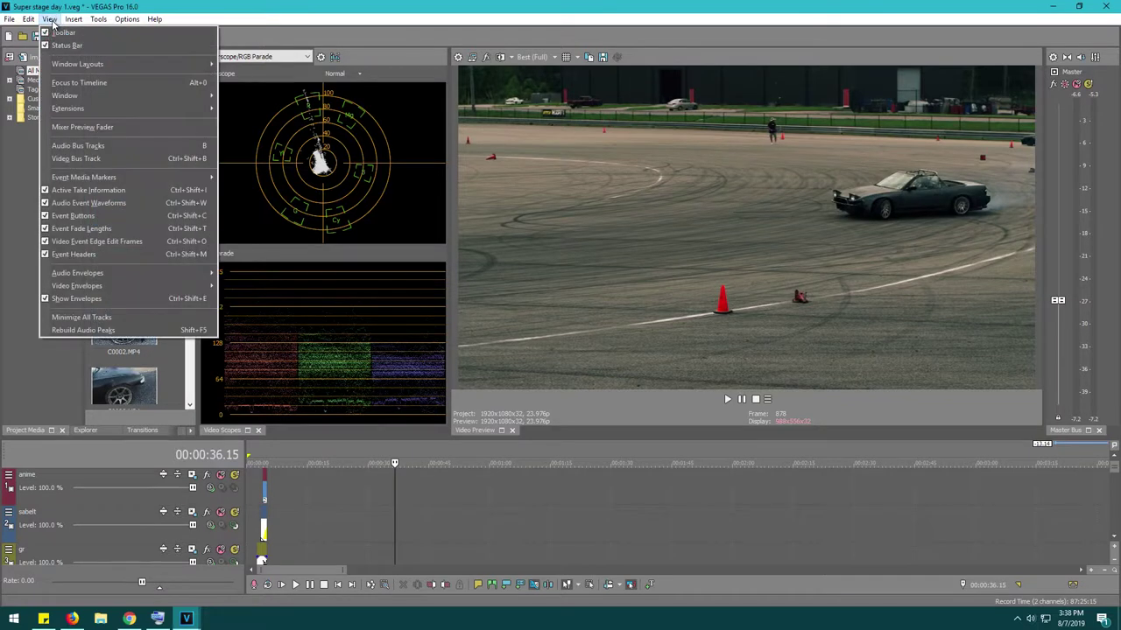
# Load the COLOR window layout and enlarge the timeline area, zoomed in on the start of the project.
pyautogui.moveTo(87, 64)
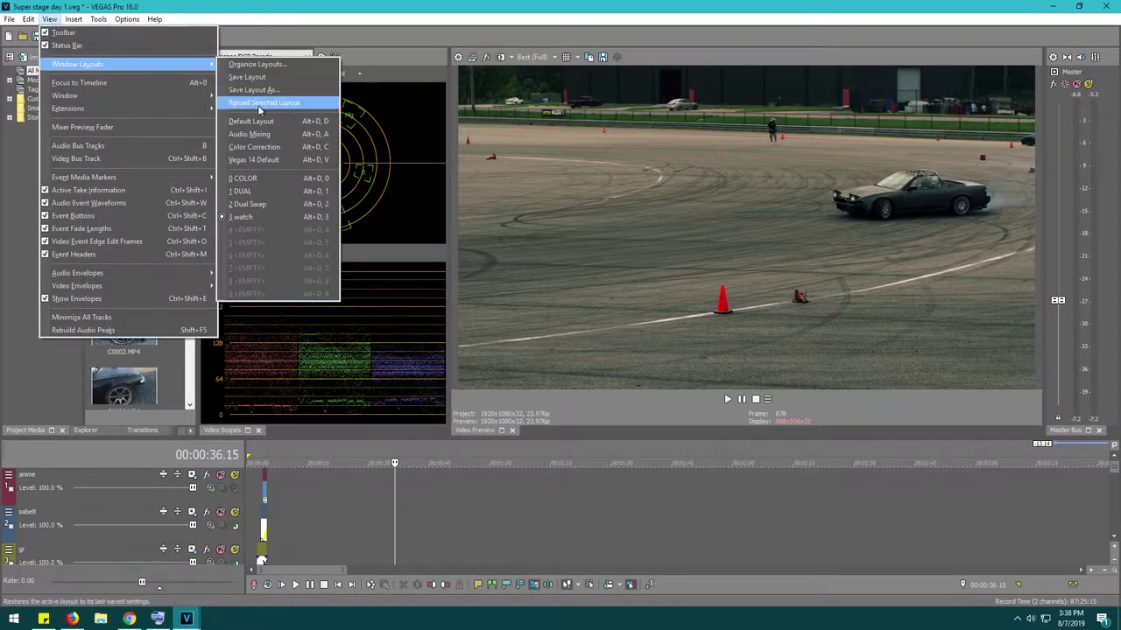
pyautogui.click(282, 178)
pyautogui.click(257, 467)
pyautogui.scroll(5, 257, 466)
pyautogui.click(259, 446)
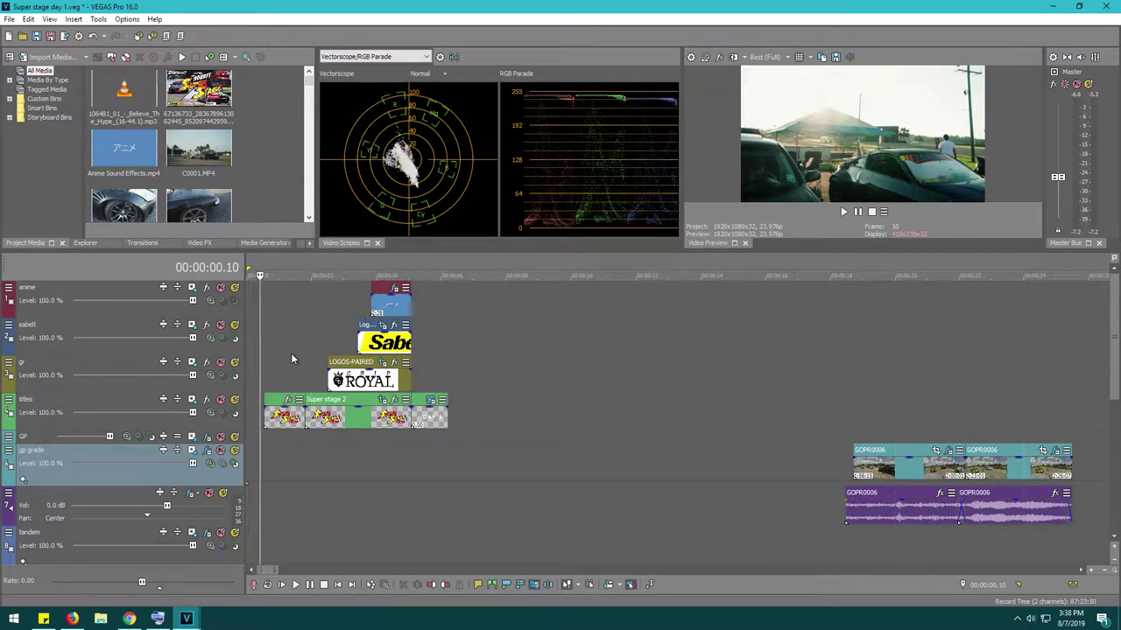
pyautogui.moveTo(340, 252); pyautogui.dragTo(340, 197)
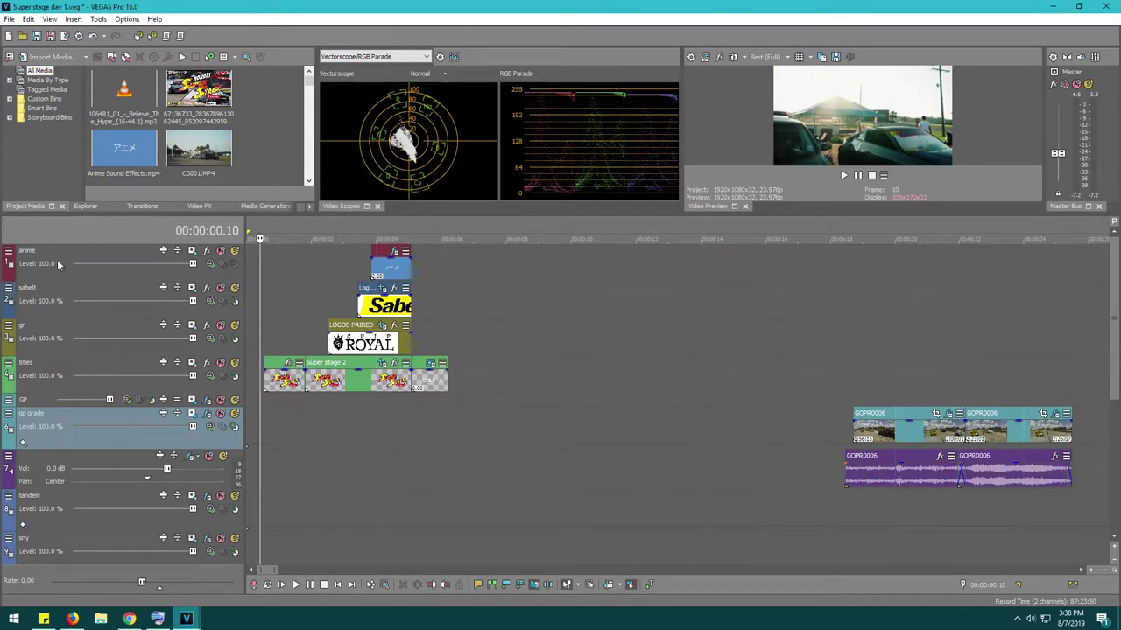
# Scrub through the Super Stage title and the Royal, Sabelt and anime overlay events in the first five seconds.
pyautogui.click(377, 432)
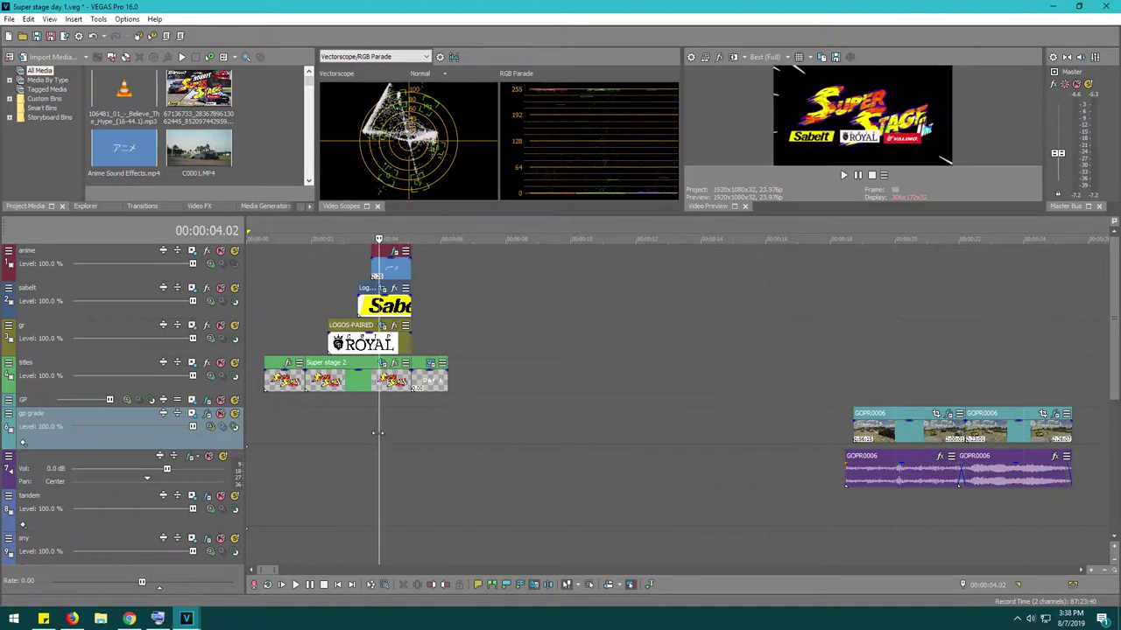
pyautogui.click(396, 427)
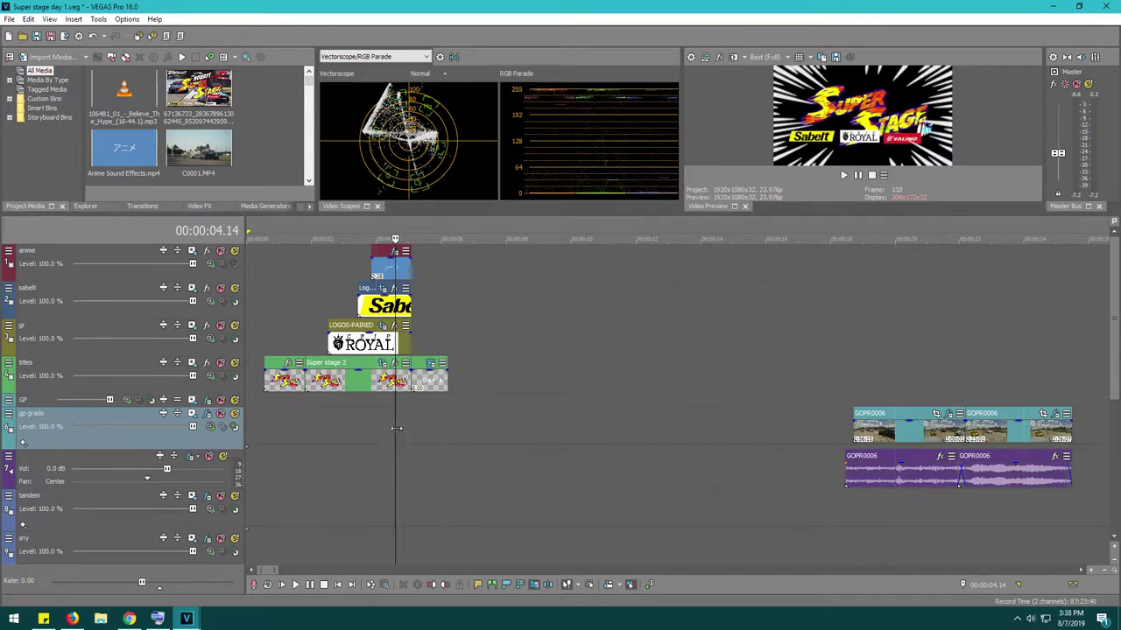
pyautogui.scroll(2, 375, 266)
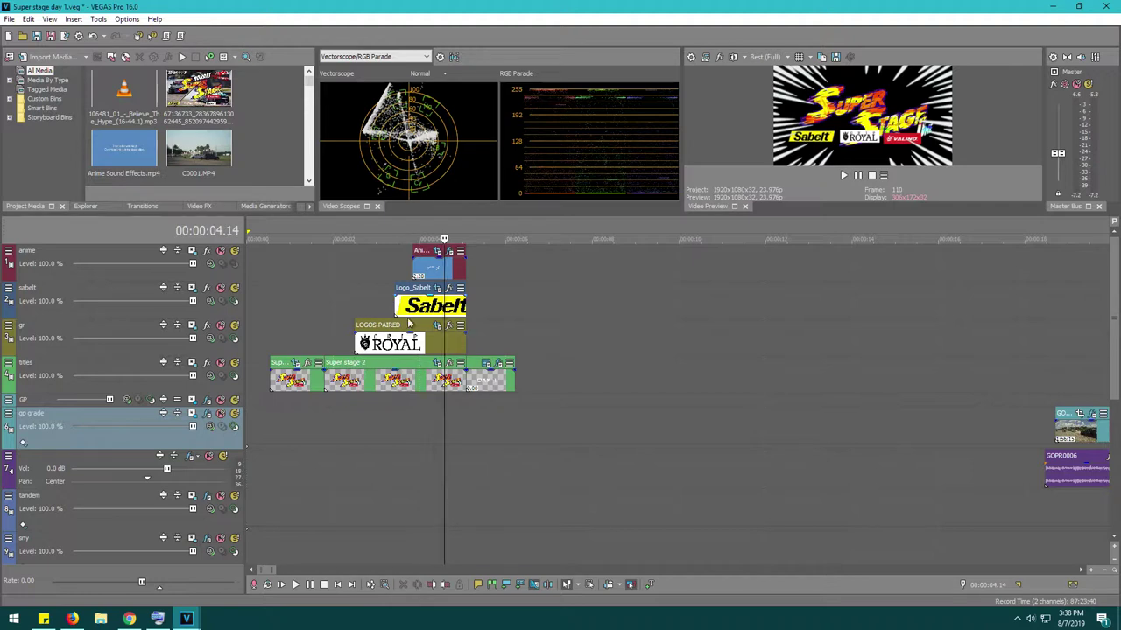
pyautogui.click(343, 405)
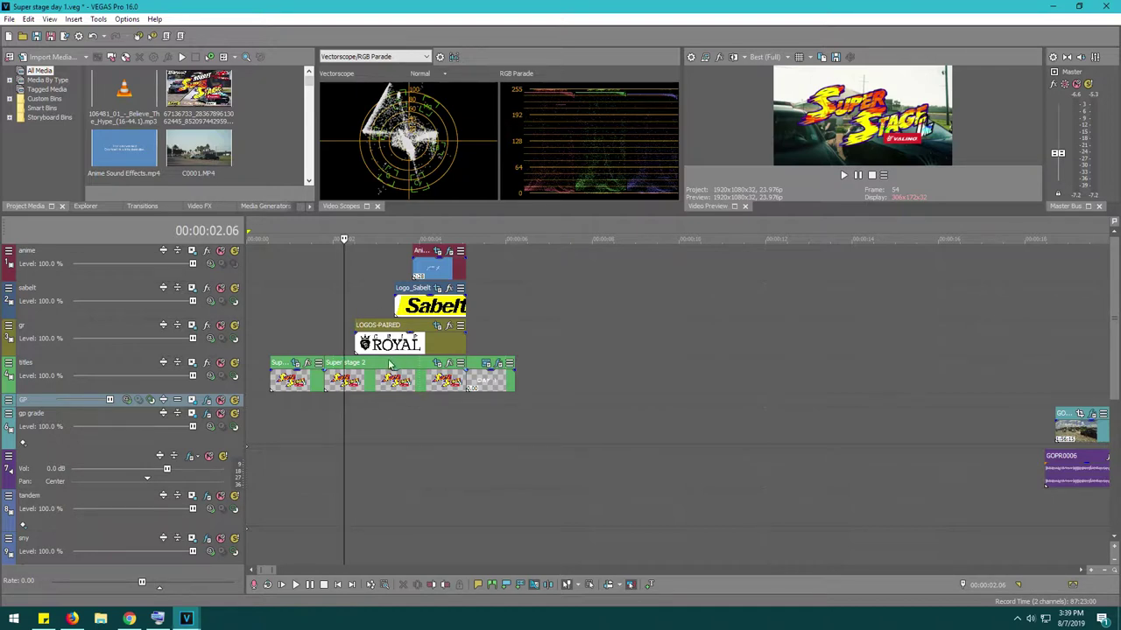
pyautogui.click(422, 416)
pyautogui.click(349, 416)
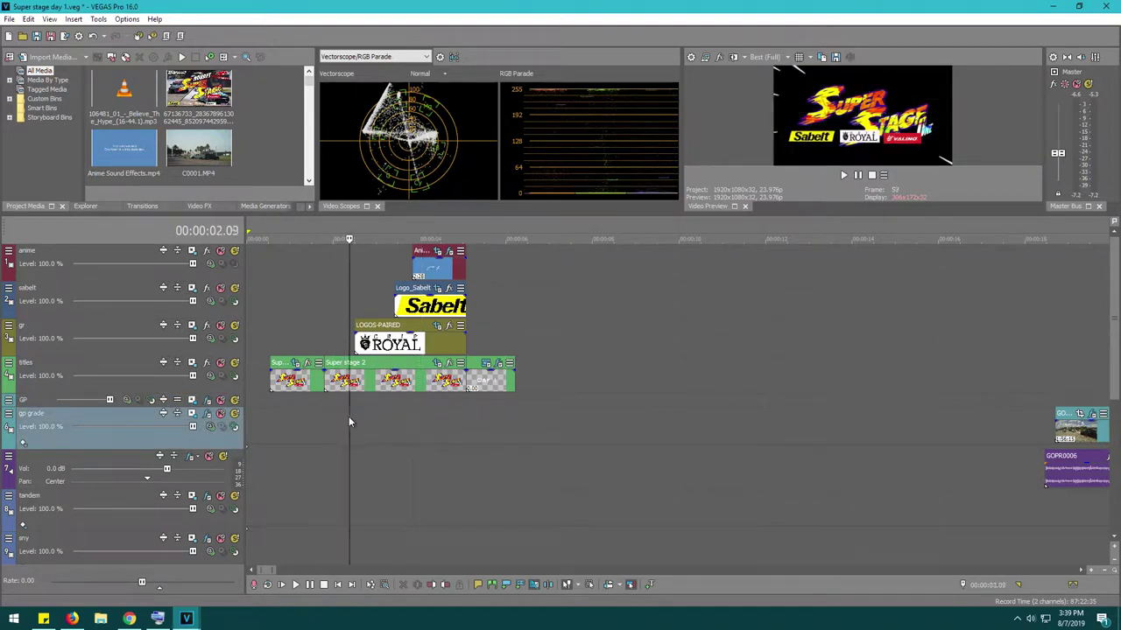
# Play back the intro title sequence, including from the very start of the project, to review the overlay timing.
pyautogui.press('space')
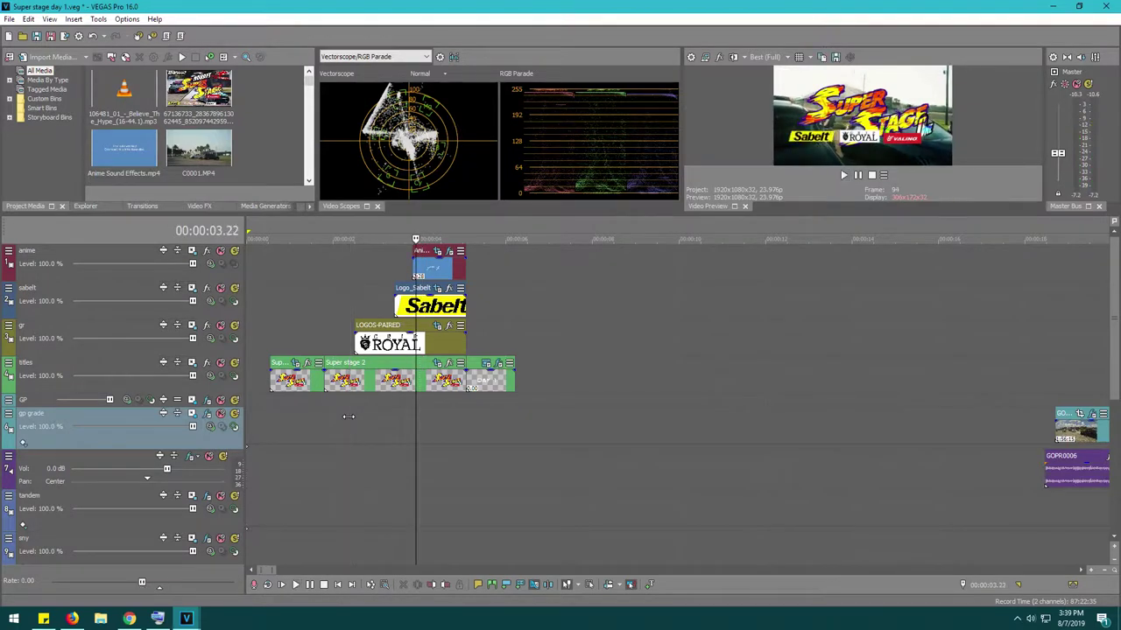
pyautogui.press('Return')
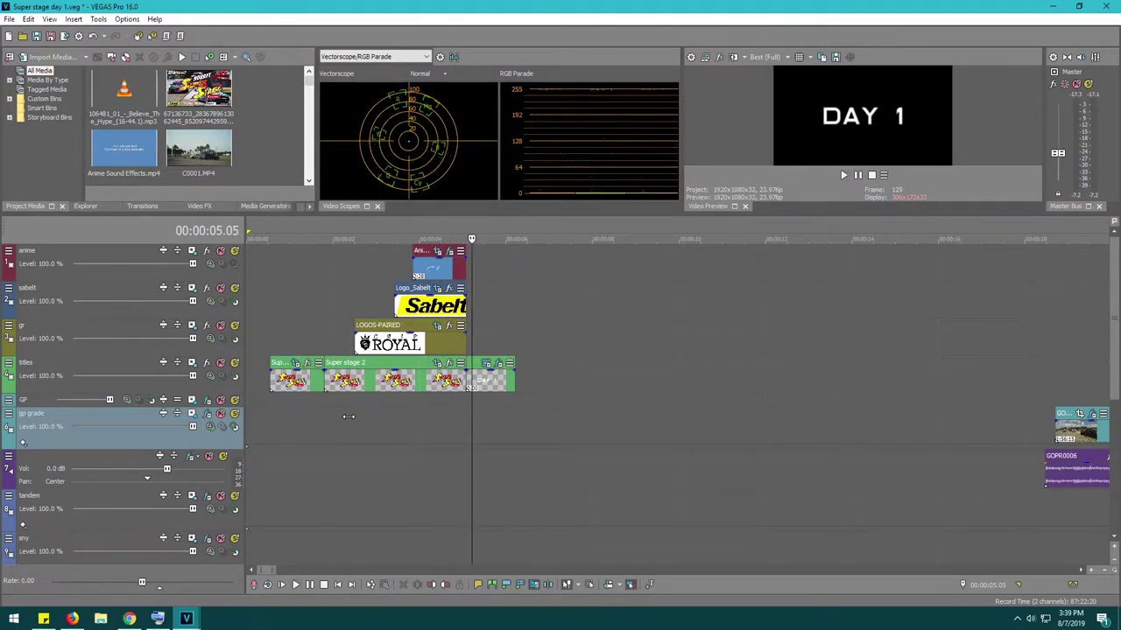
pyautogui.click(292, 410)
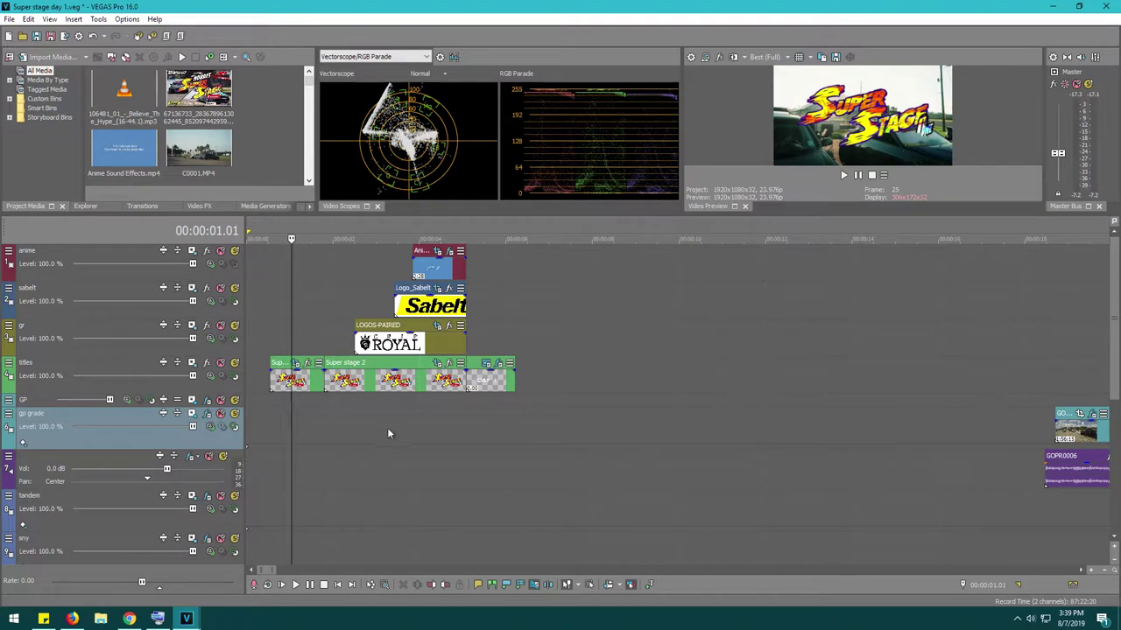
pyautogui.click(249, 418)
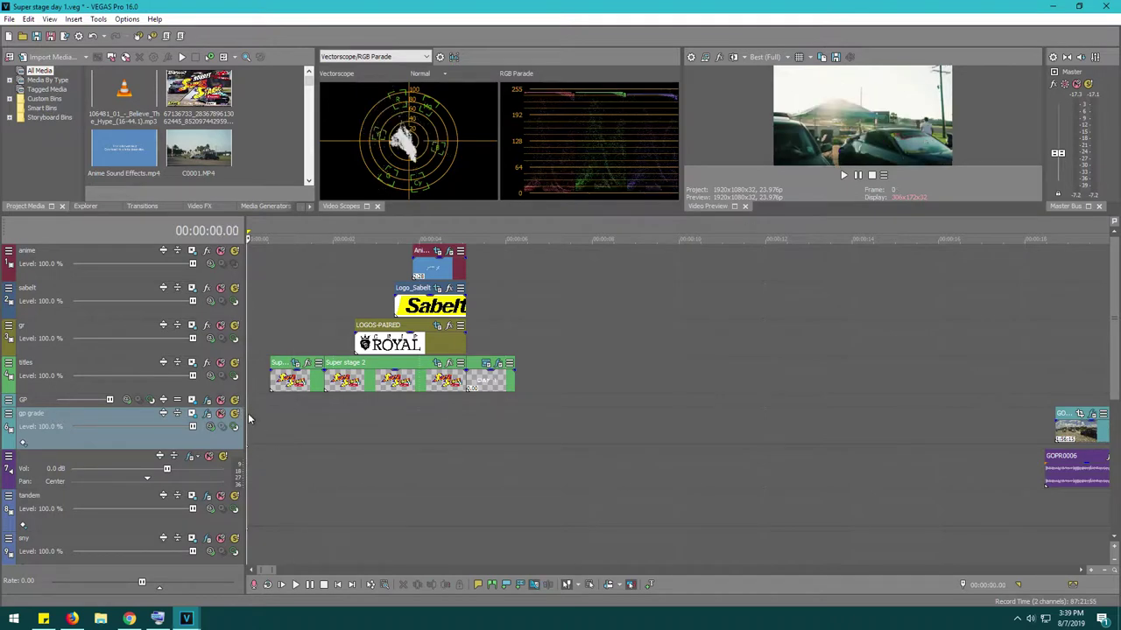
pyautogui.press('space')
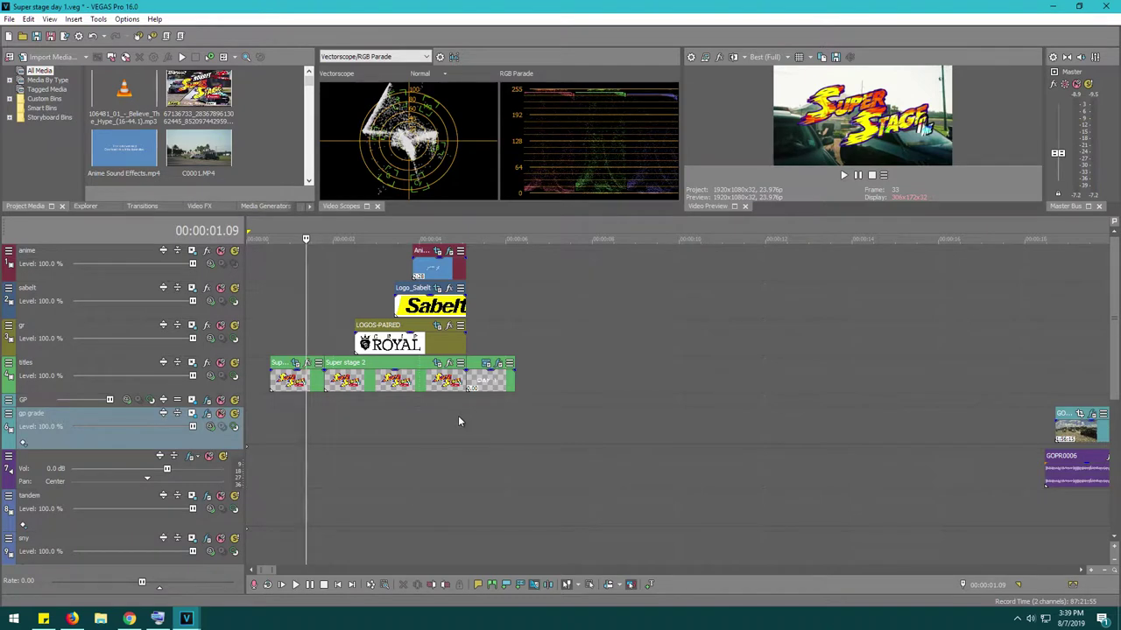
pyautogui.click(457, 415)
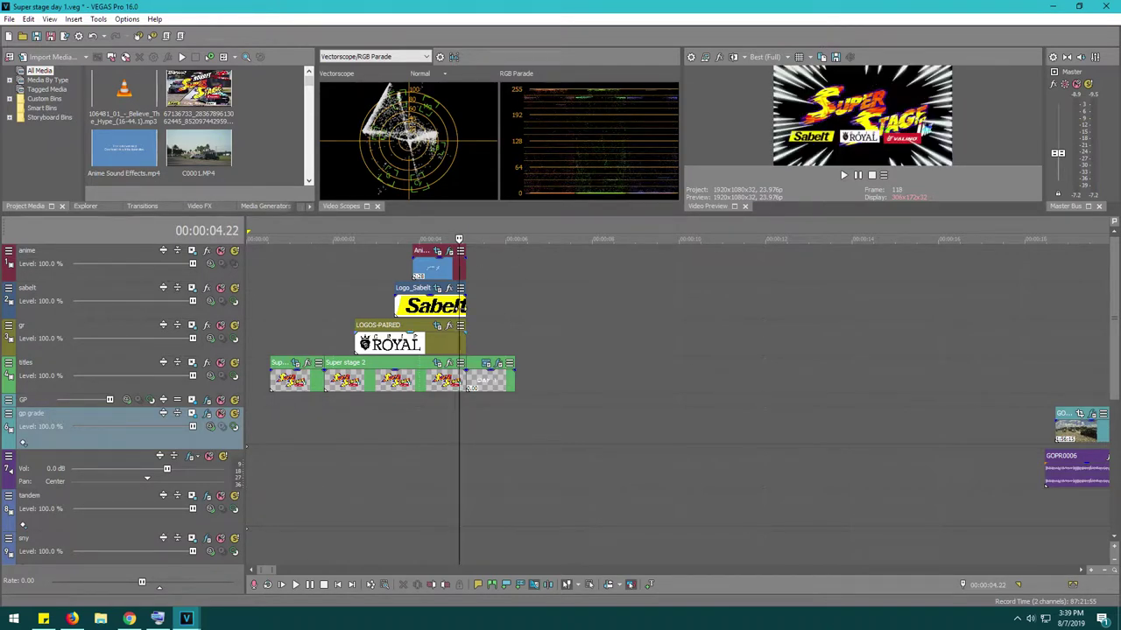
# Examine the opening footage on the sny grade track and scrub on into the first GOPR0006 clip.
pyautogui.scroll(-3, 599, 373)
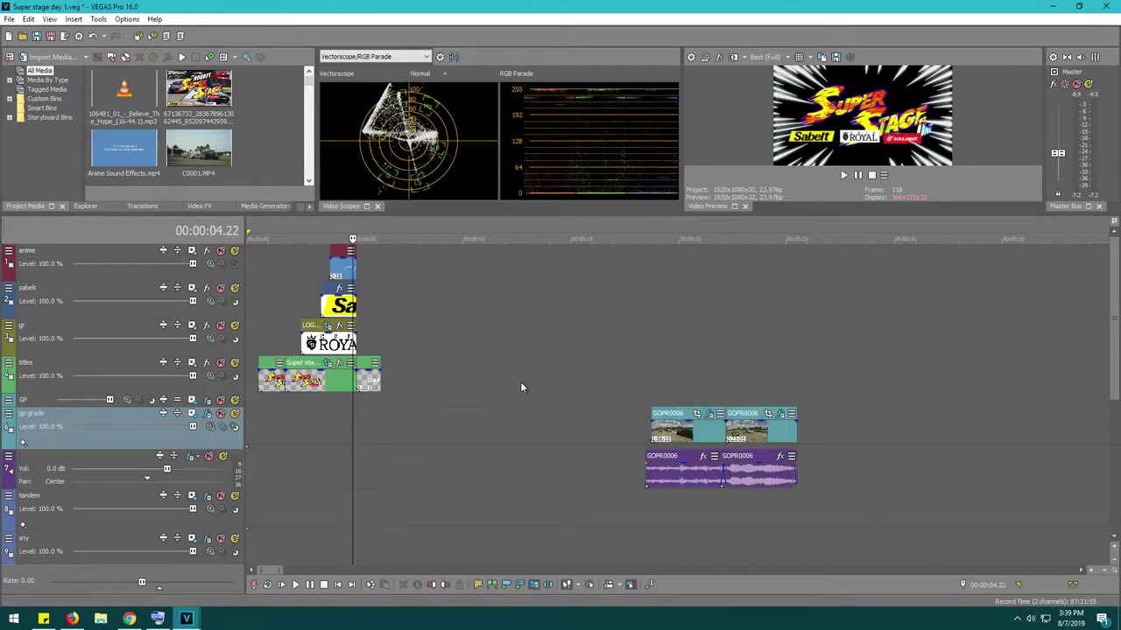
pyautogui.scroll(-4, 520, 382)
pyautogui.click(393, 400)
pyautogui.click(415, 405)
pyautogui.click(463, 412)
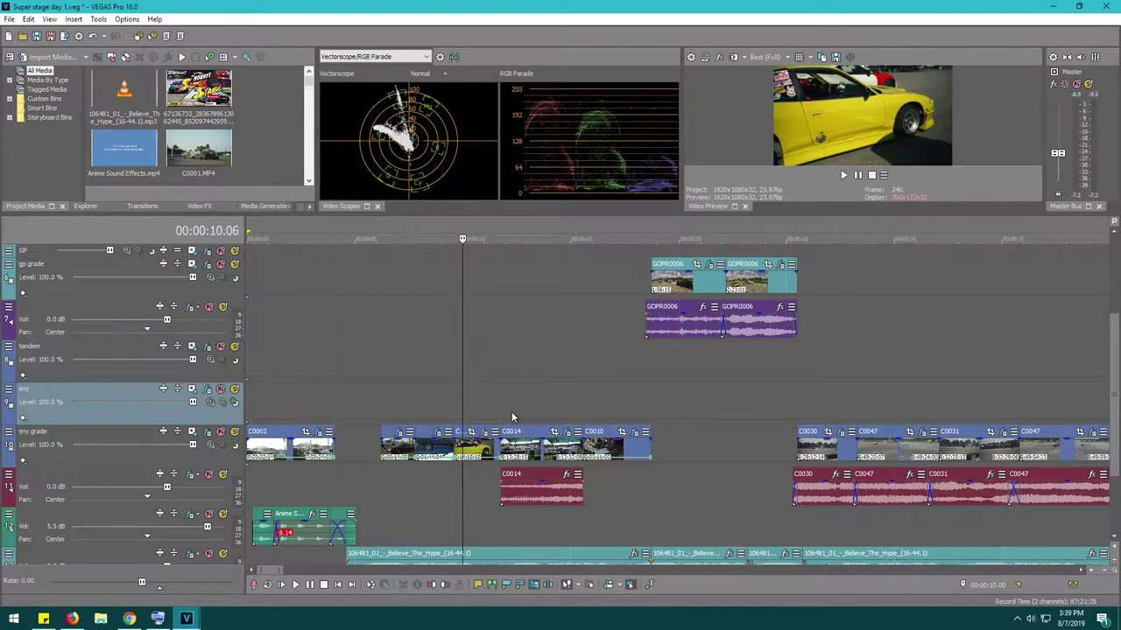
pyautogui.click(511, 411)
pyautogui.click(539, 412)
pyautogui.click(604, 417)
pyautogui.click(624, 409)
pyautogui.click(710, 398)
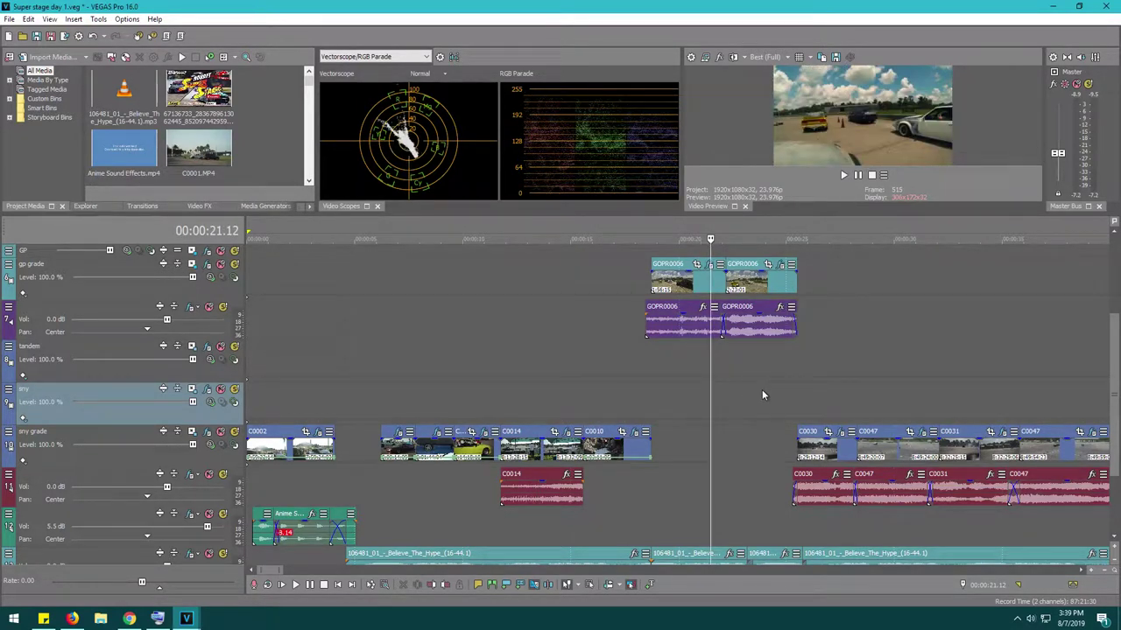
# Compare the transition from the C0014 and C0010 shots into the two GOPR0006 clips by scrubbing back and forth.
pyautogui.click(761, 394)
pyautogui.click(687, 392)
pyautogui.click(611, 405)
pyautogui.click(564, 401)
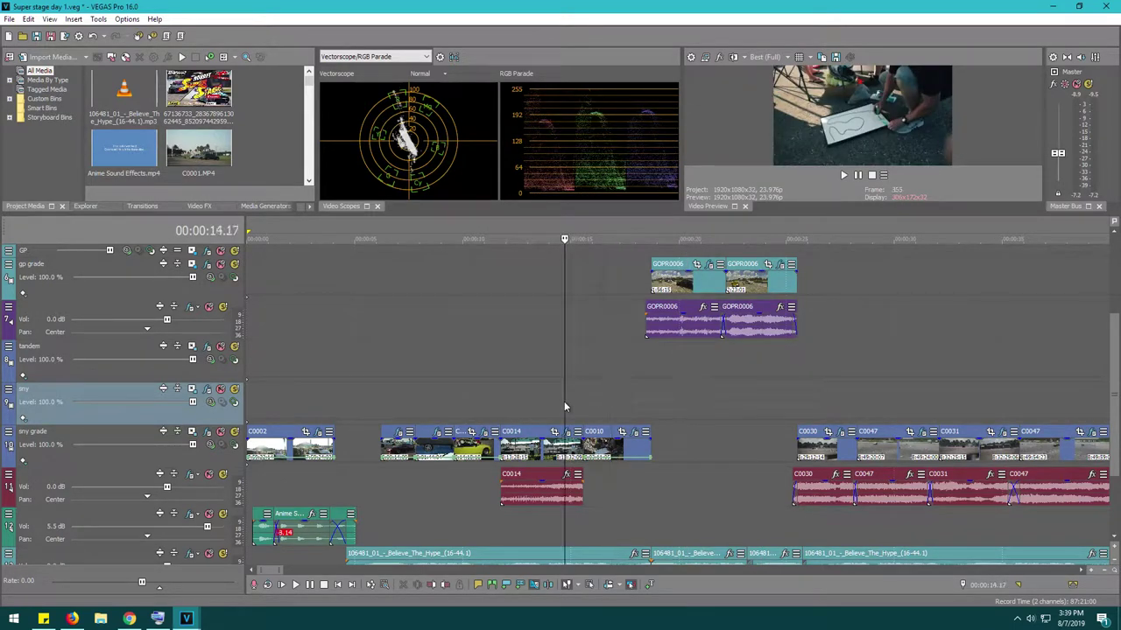
pyautogui.click(644, 394)
pyautogui.click(673, 388)
pyautogui.click(690, 385)
pyautogui.click(746, 387)
pyautogui.click(770, 387)
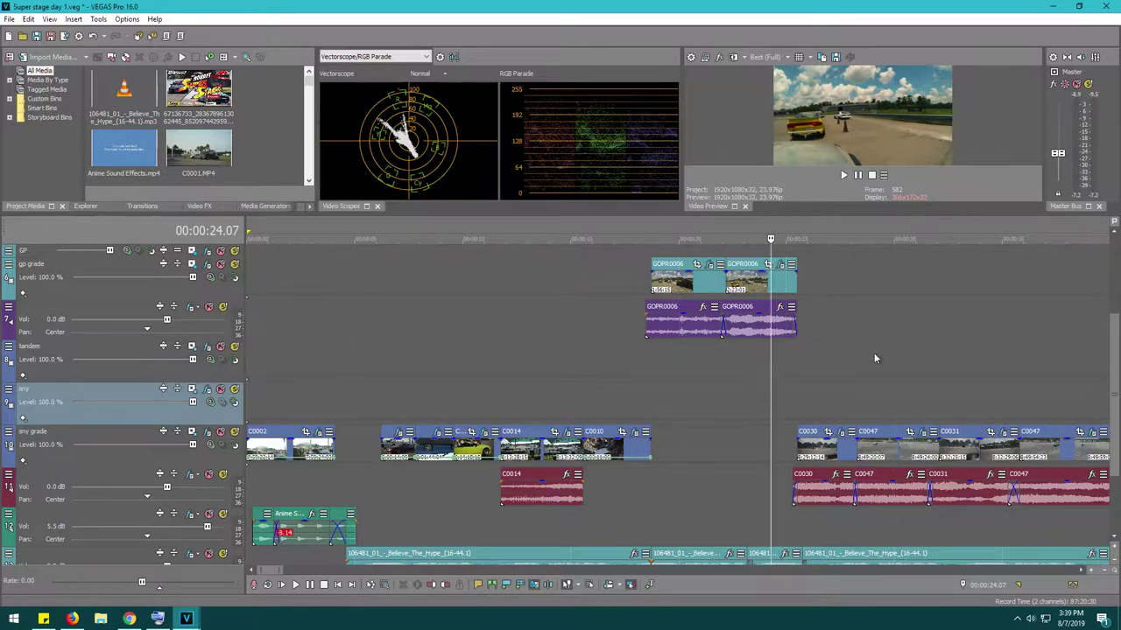
# Scrub through the drifting clips C0030, C0047 and C0031 after the GoPro section.
pyautogui.click(822, 379)
pyautogui.scroll(-2, 847, 371)
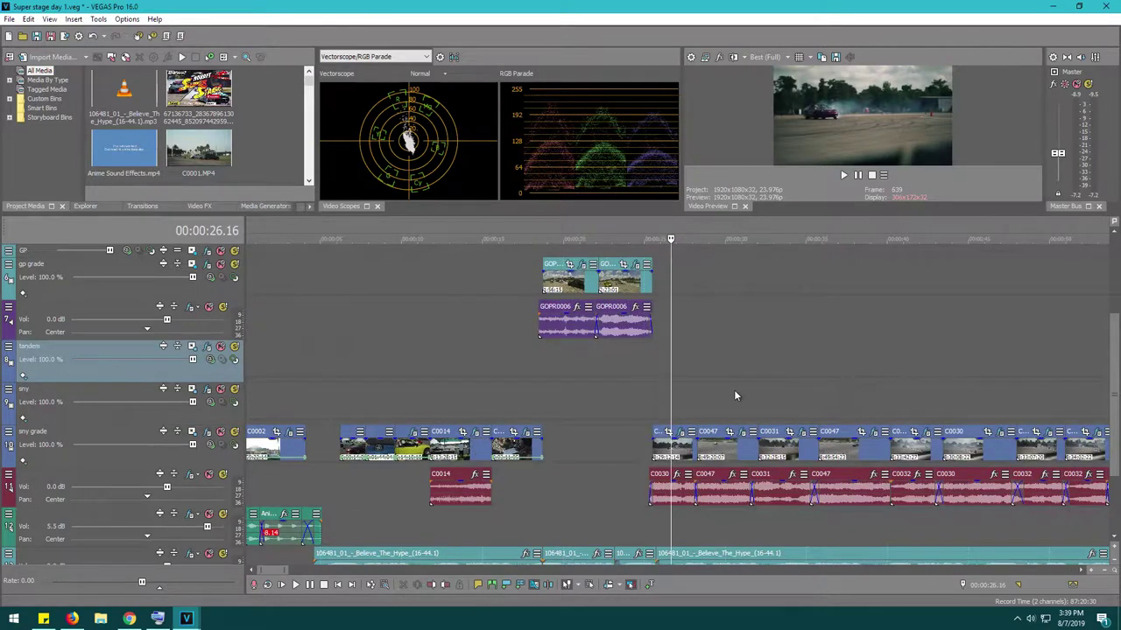
pyautogui.click(735, 392)
pyautogui.click(774, 392)
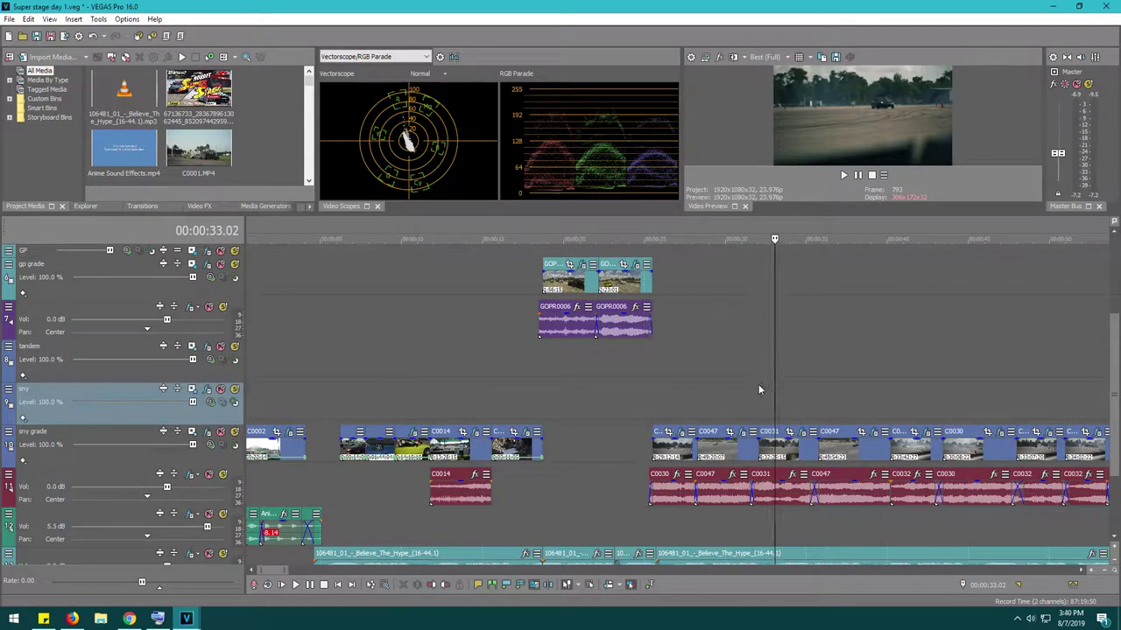
pyautogui.click(765, 382)
pyautogui.click(760, 386)
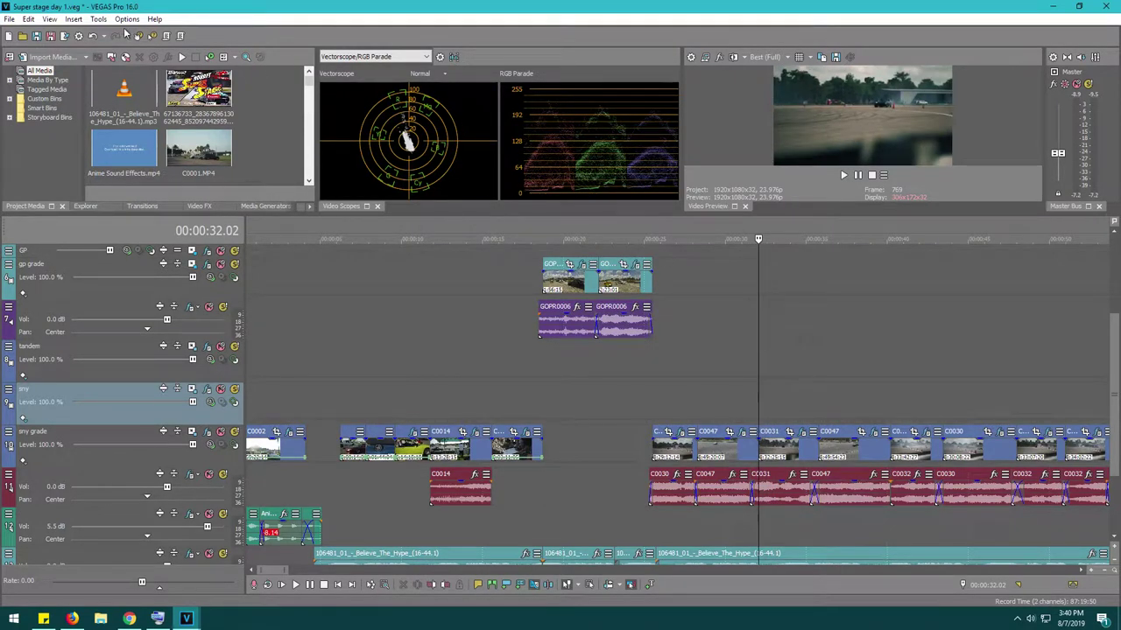
# Load the watch window layout to get a larger video preview.
pyautogui.click(49, 18)
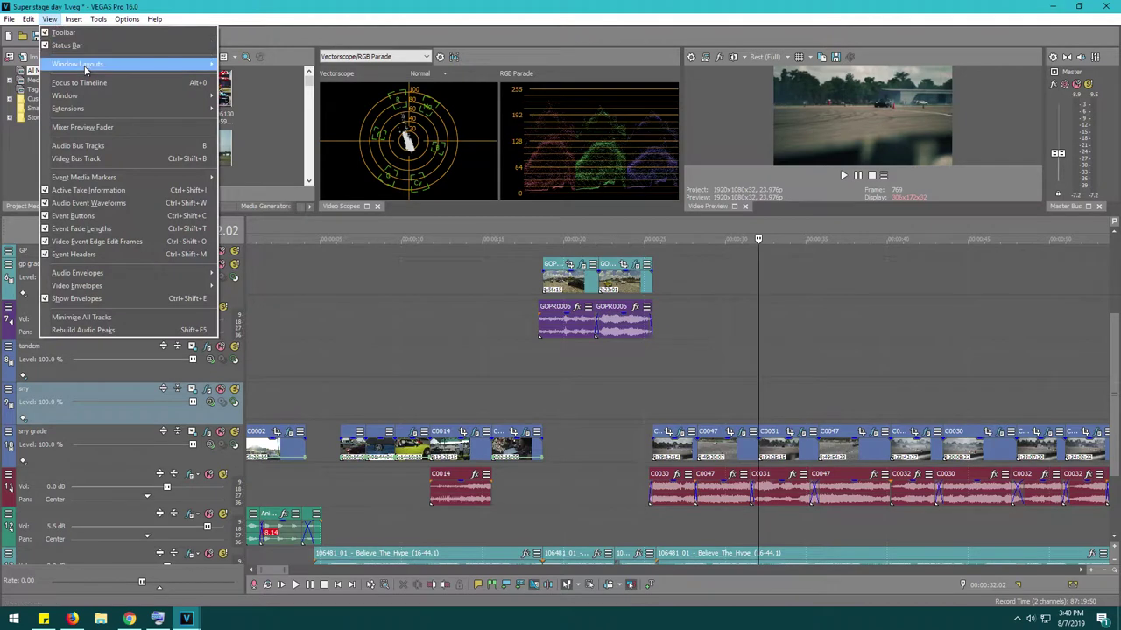
pyautogui.moveTo(131, 64)
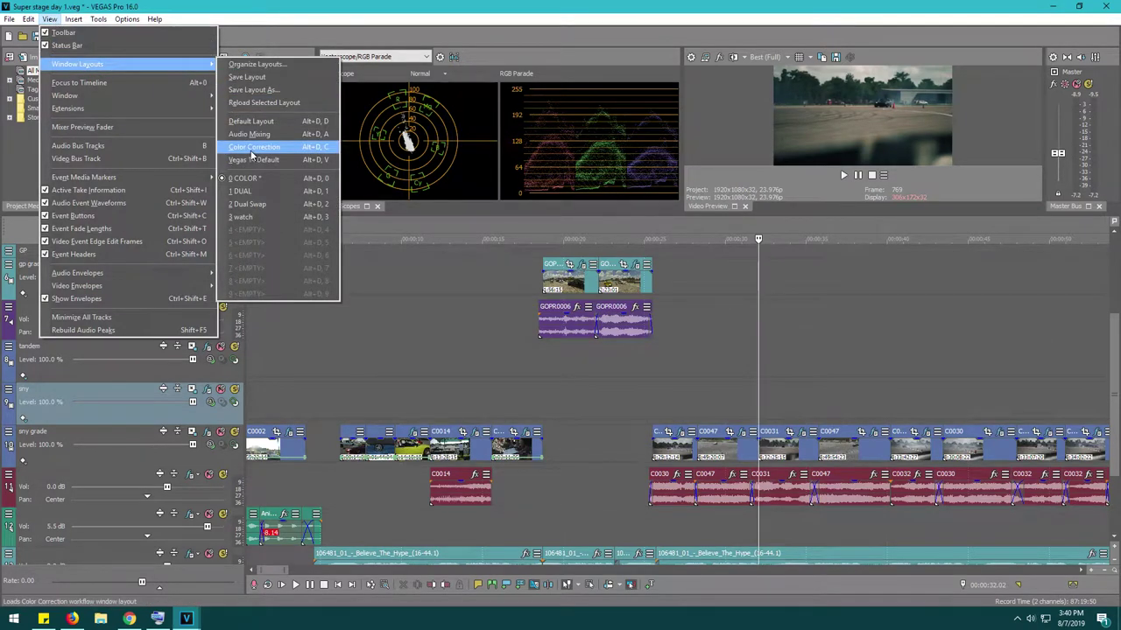
pyautogui.click(257, 216)
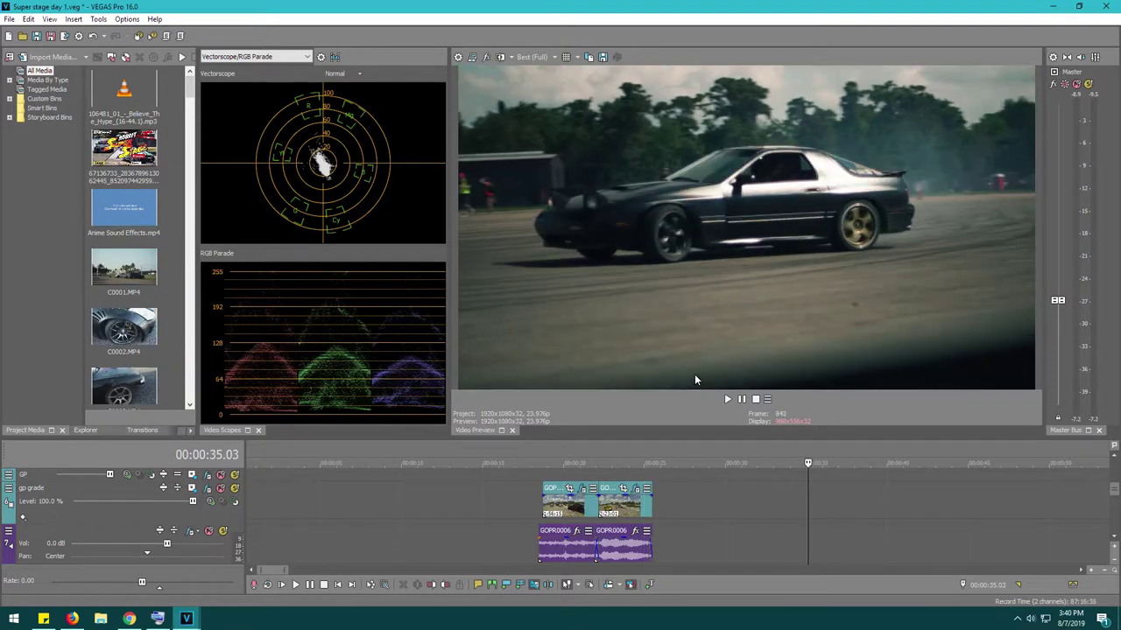
# Shuttle backward and forward through clip C0031 around its cut to the next drifting shot.
pyautogui.press('j')
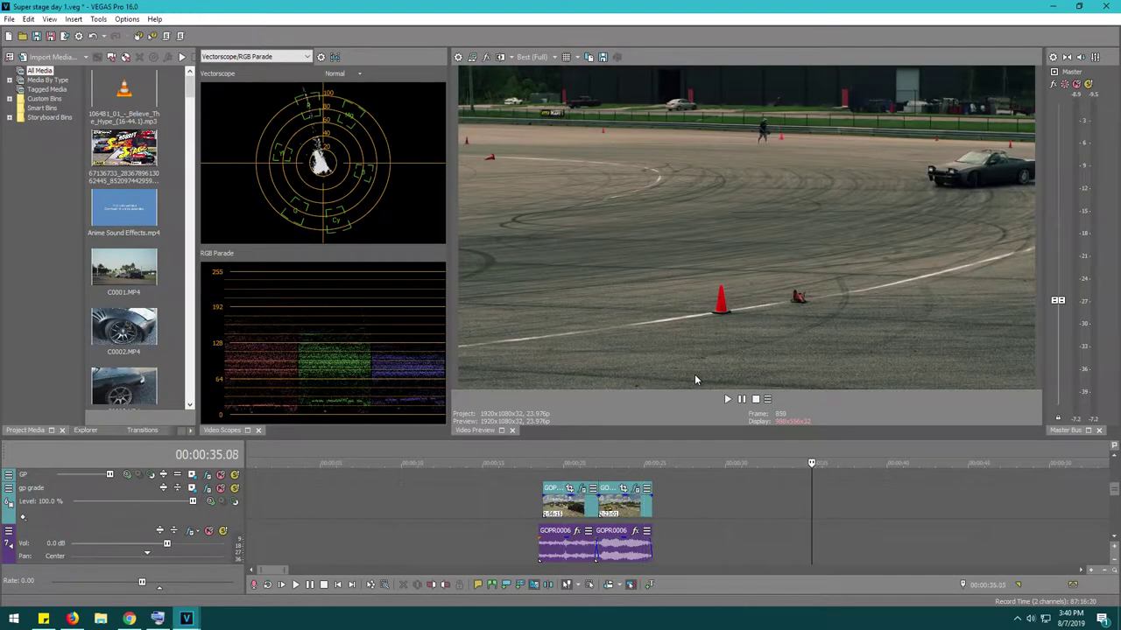
pyautogui.press('l')
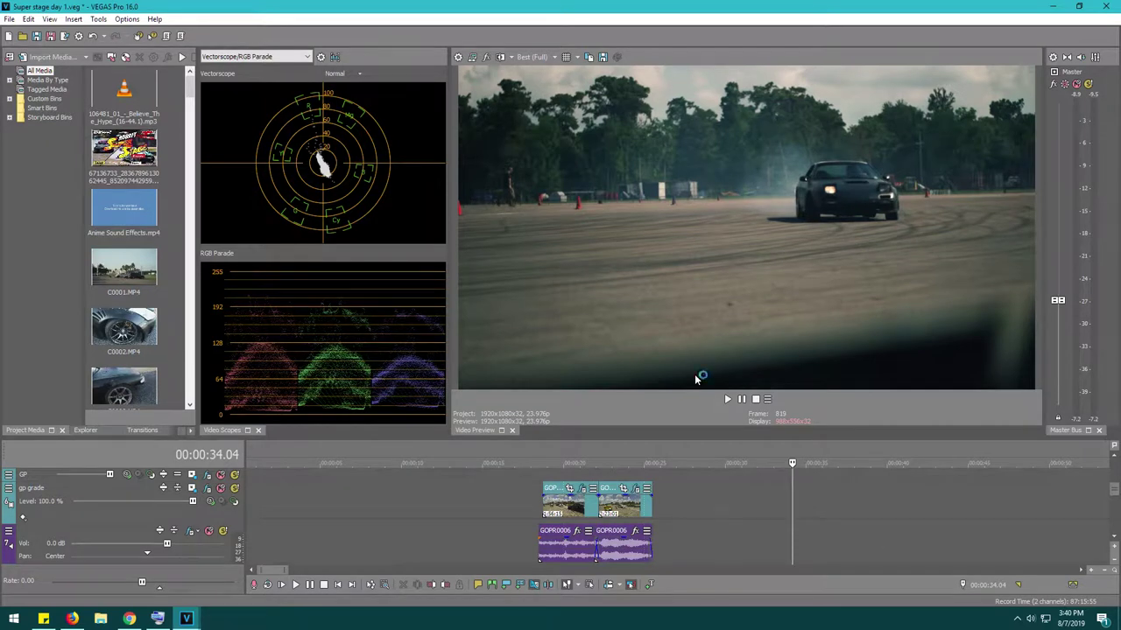
pyautogui.press('j')
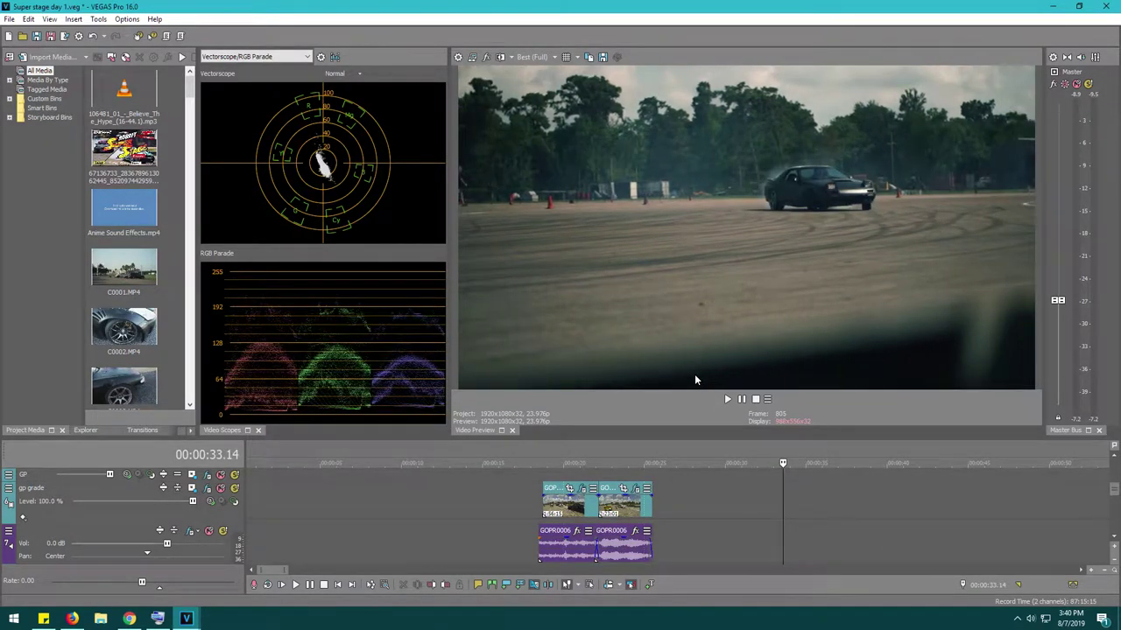
pyautogui.press('l')
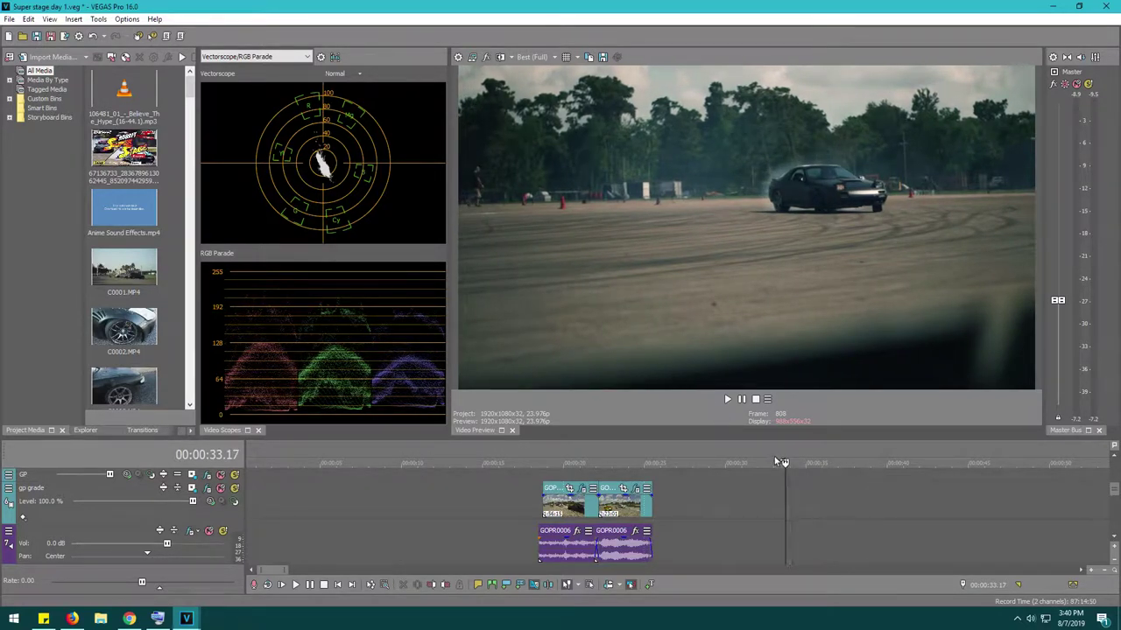
# Crop clip C0031 with Pan/Crop to about 1,332 x 749, centered near X 828, Y 382, and review the tighter framing.
pyautogui.hotkey('ctrl', 'z')
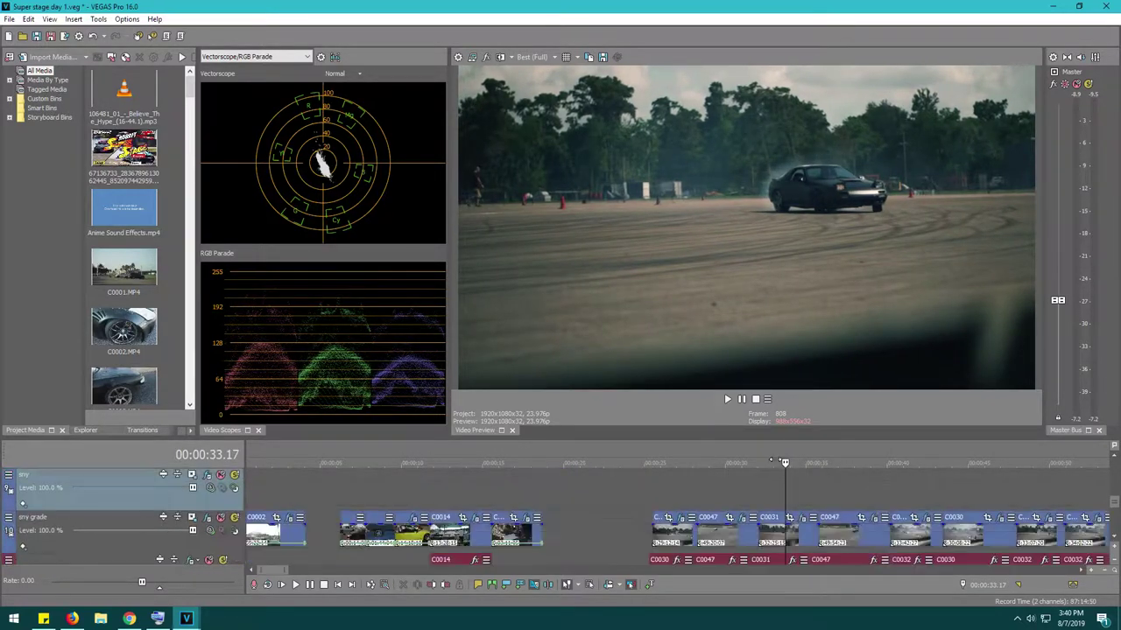
pyautogui.click(789, 520)
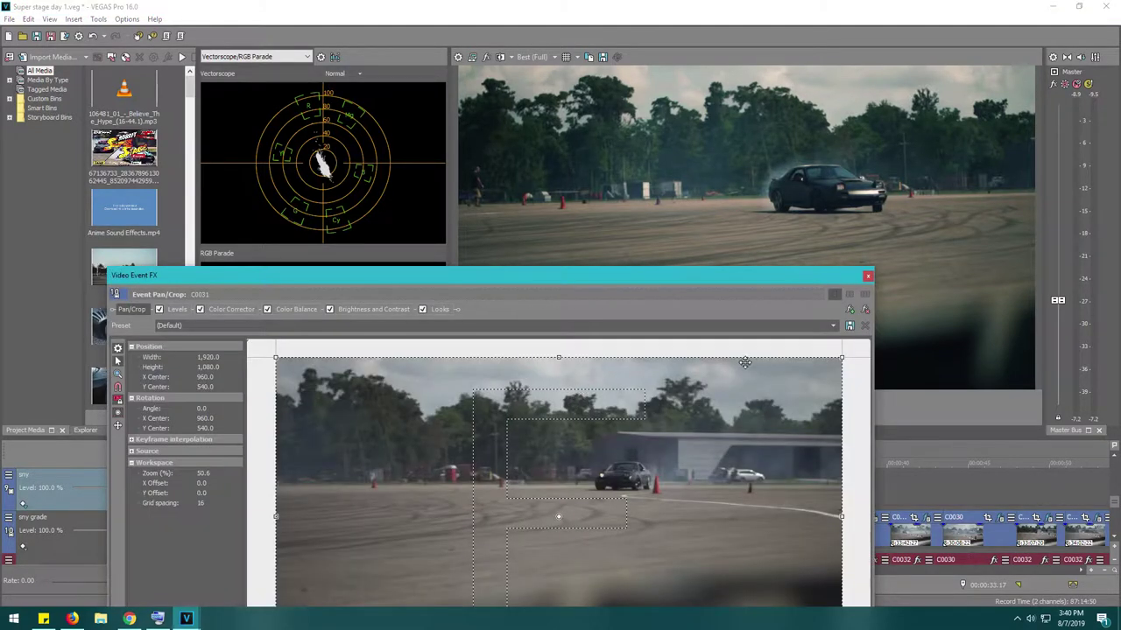
pyautogui.moveTo(840, 360); pyautogui.dragTo(762, 371)
pyautogui.moveTo(733, 415); pyautogui.dragTo(745, 403)
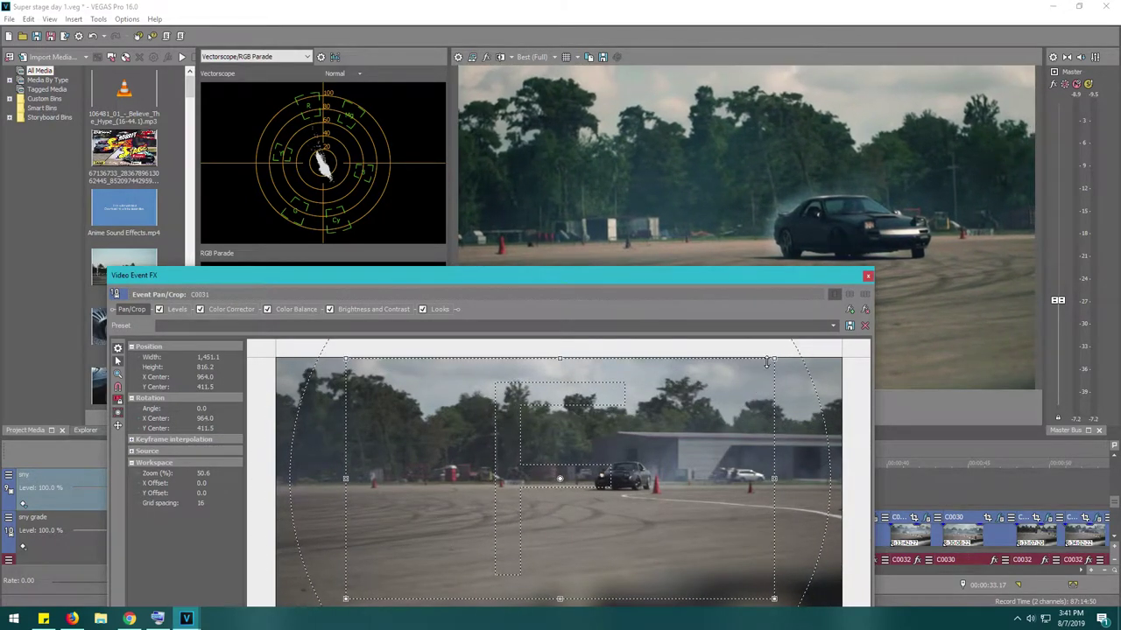
pyautogui.moveTo(770, 360); pyautogui.dragTo(691, 385)
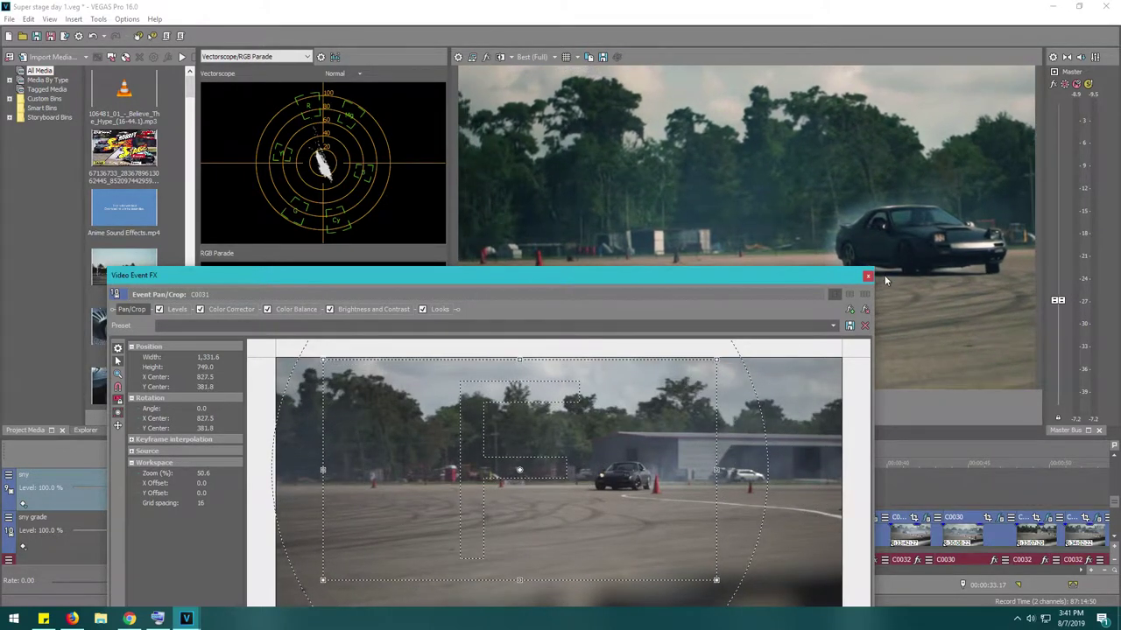
pyautogui.click(866, 277)
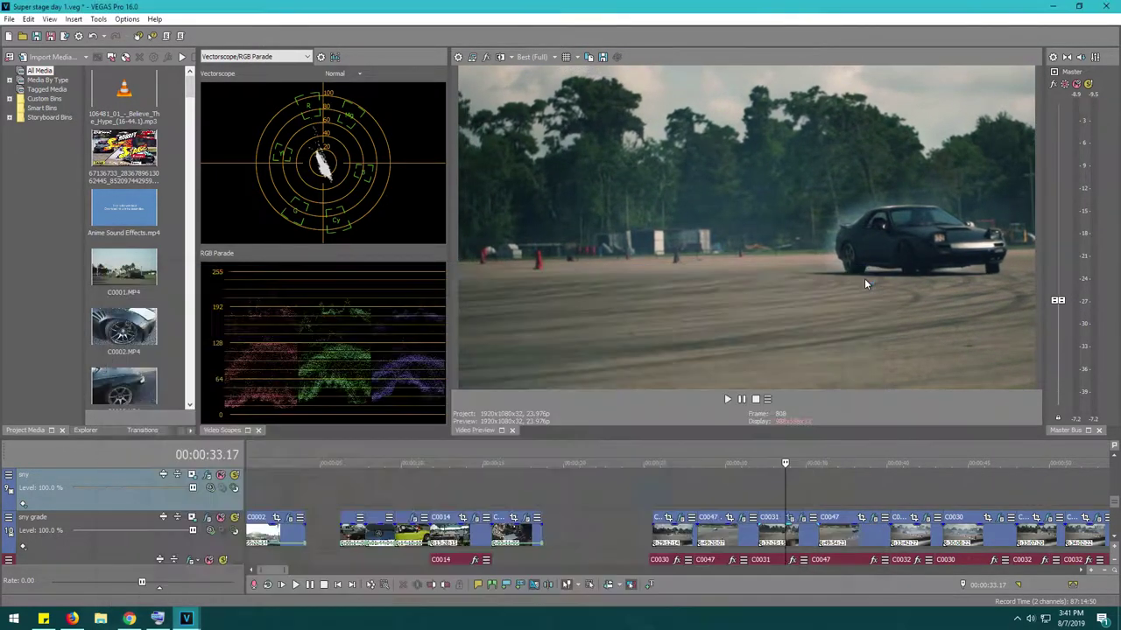
pyautogui.click(756, 492)
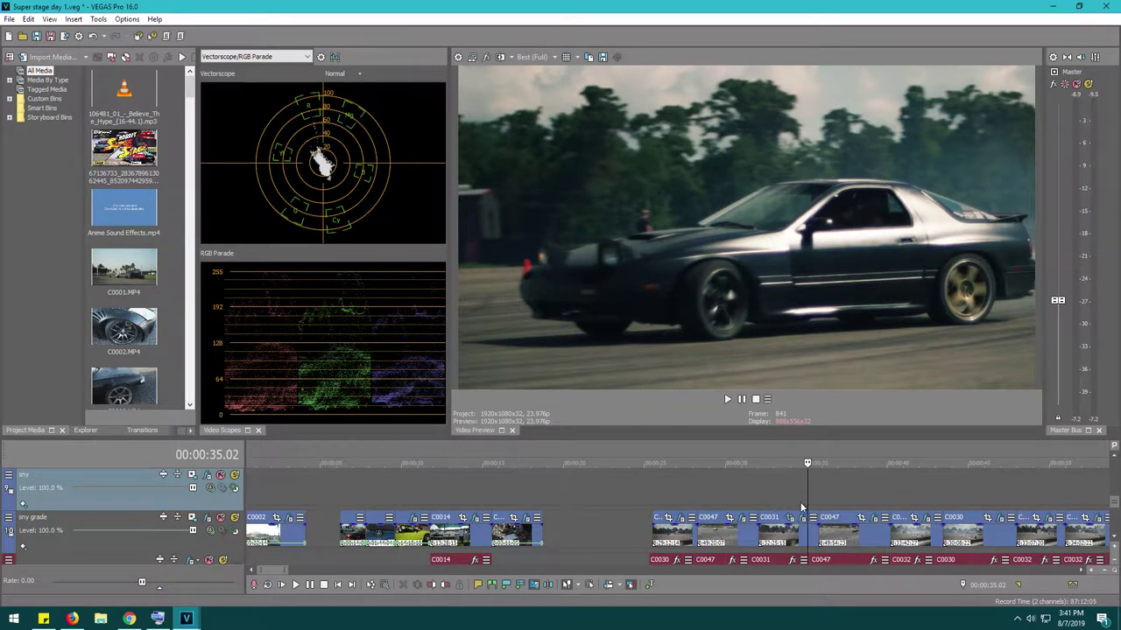
# Reset the Pan/Crop framing of clip C0031 to the (Default) preset and close the effect window.
pyautogui.click(789, 498)
pyautogui.click(790, 518)
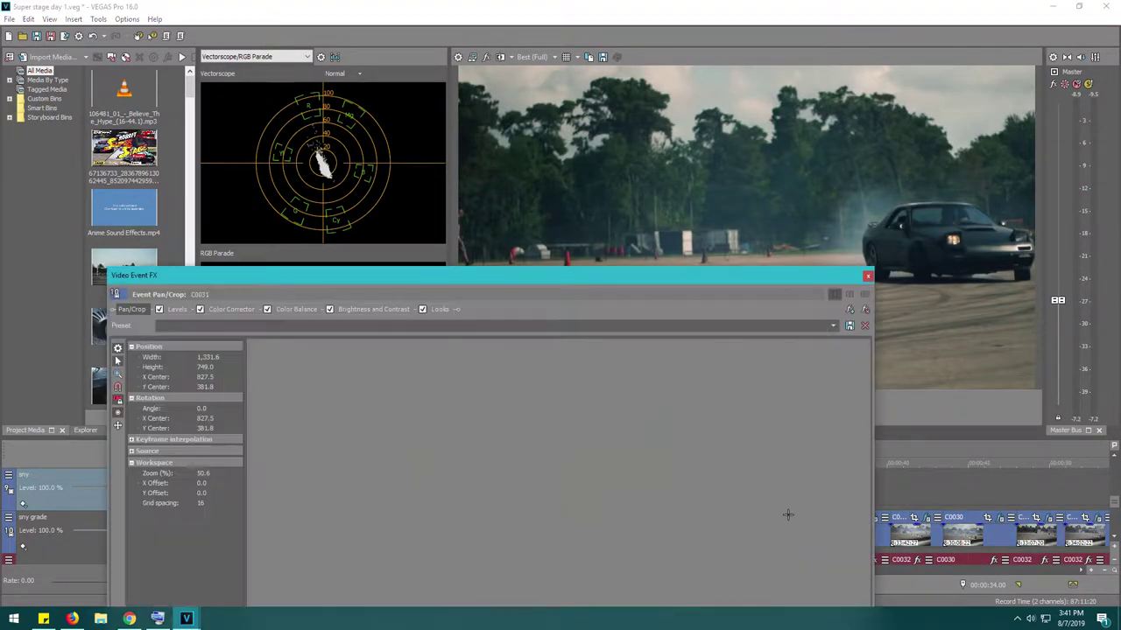
pyautogui.click(832, 327)
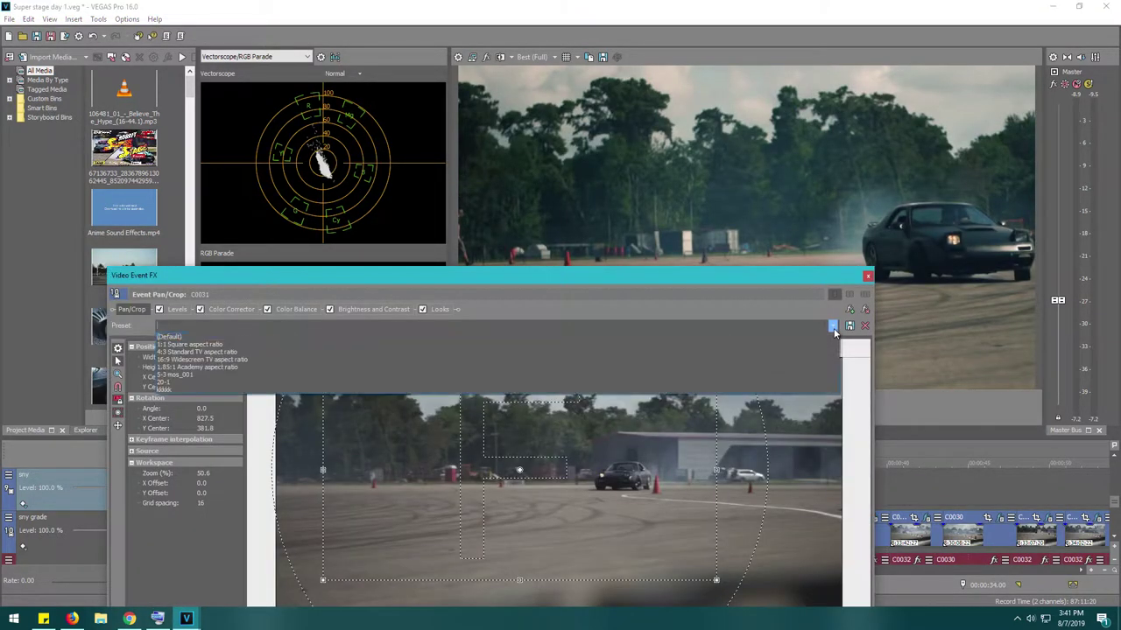
pyautogui.click(824, 339)
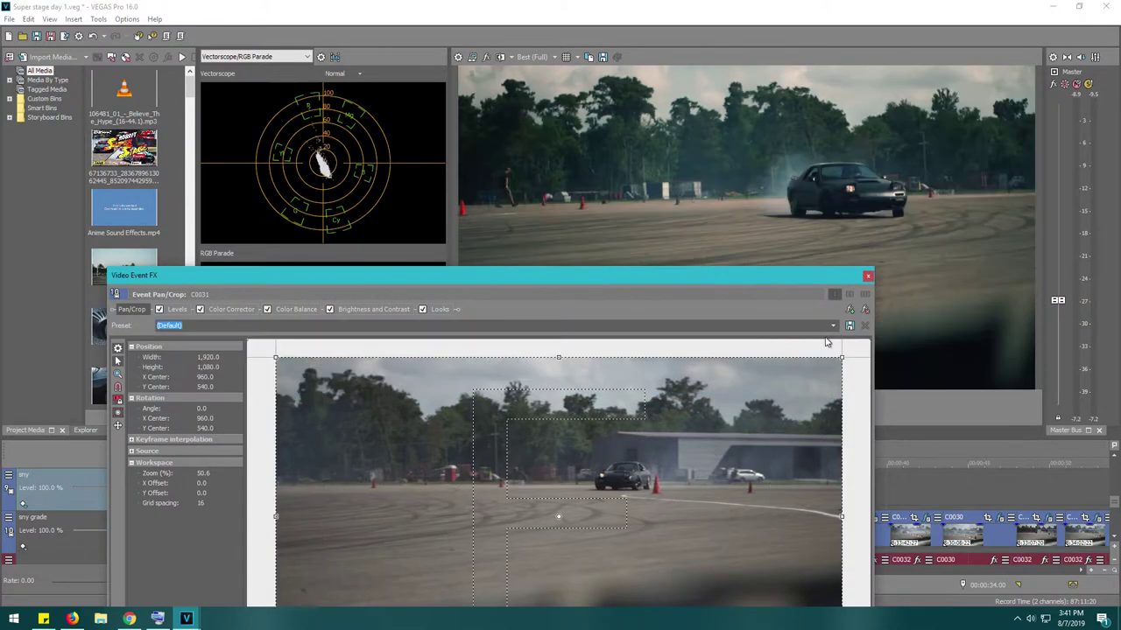
pyautogui.click(867, 277)
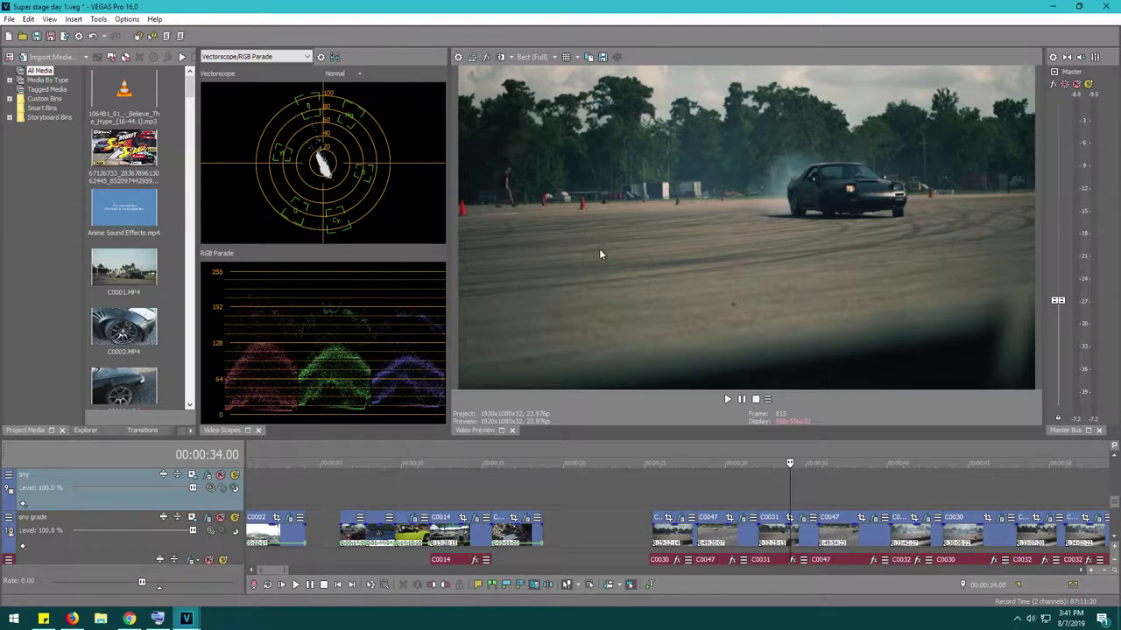
# Compare the drifting shots in clips C0047 and C0030 at the start of the drifting section with the one after C0031.
pyautogui.click(809, 488)
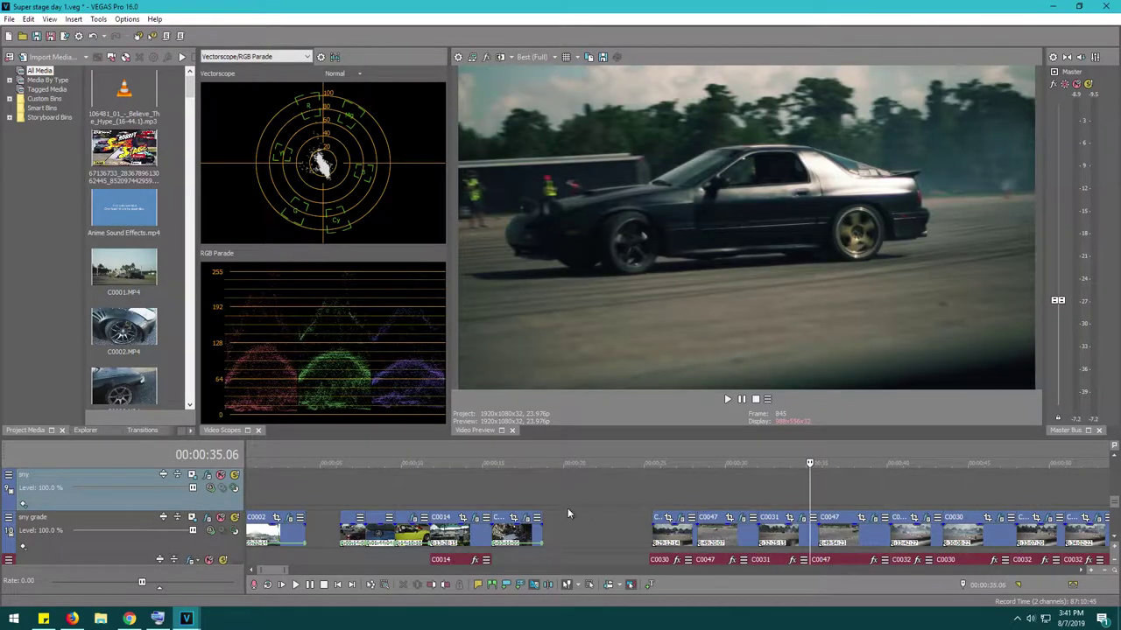
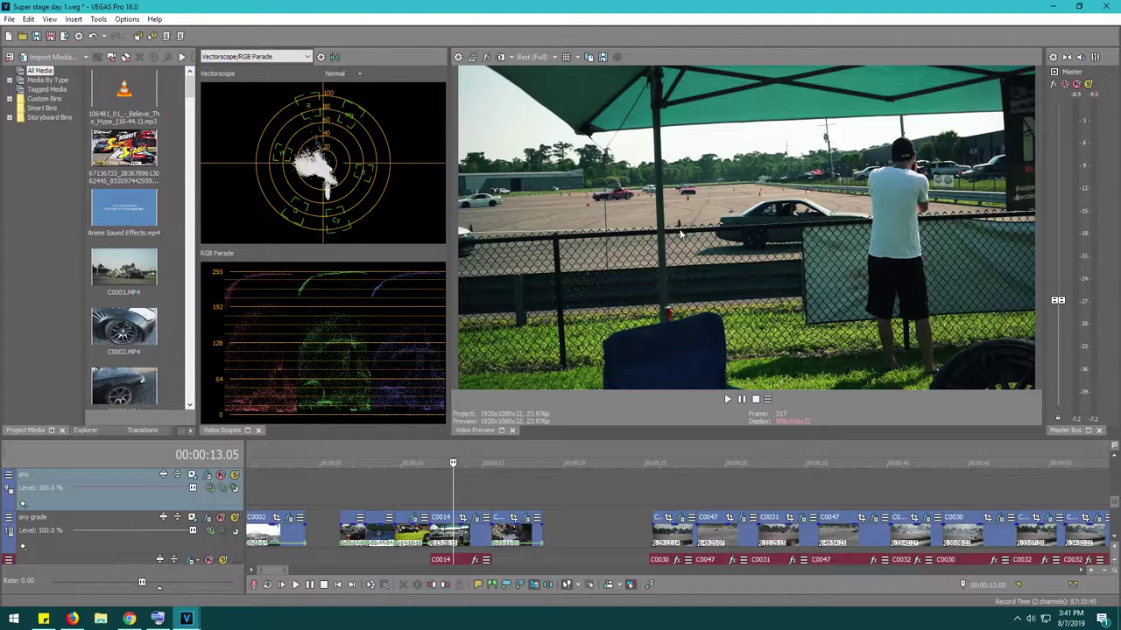
pyautogui.click(720, 496)
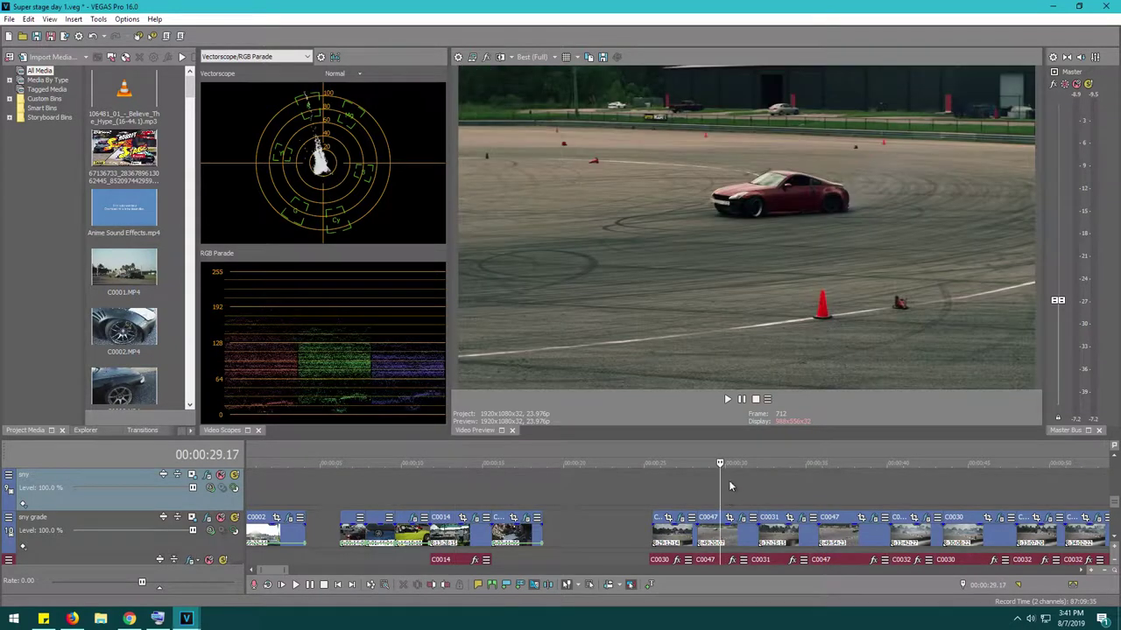
pyautogui.click(684, 488)
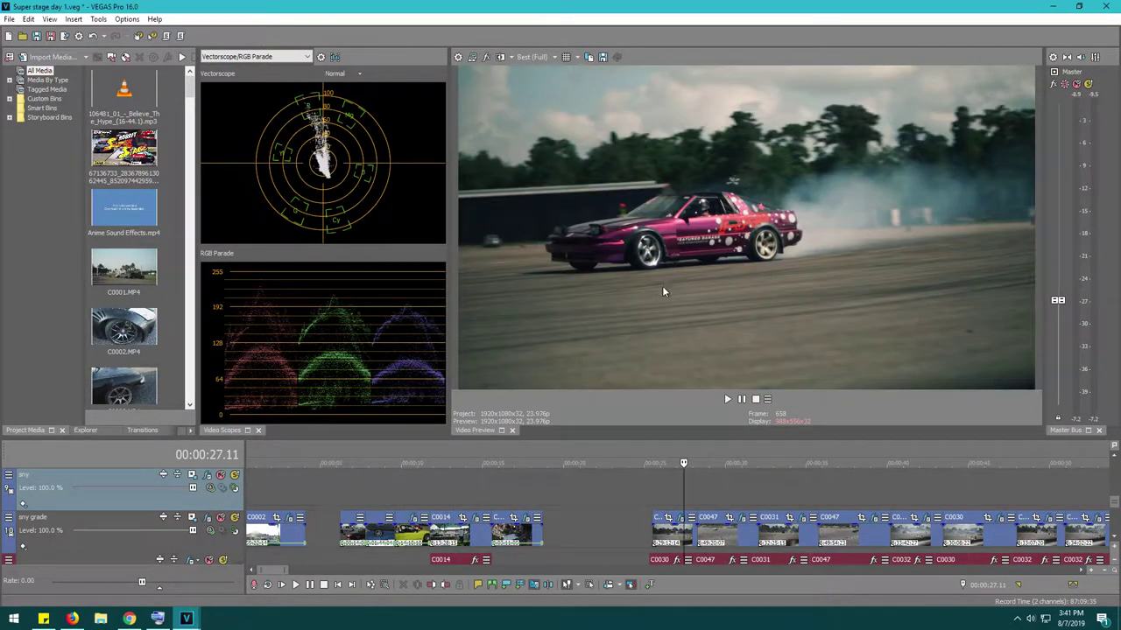
pyautogui.click(667, 494)
pyautogui.click(660, 495)
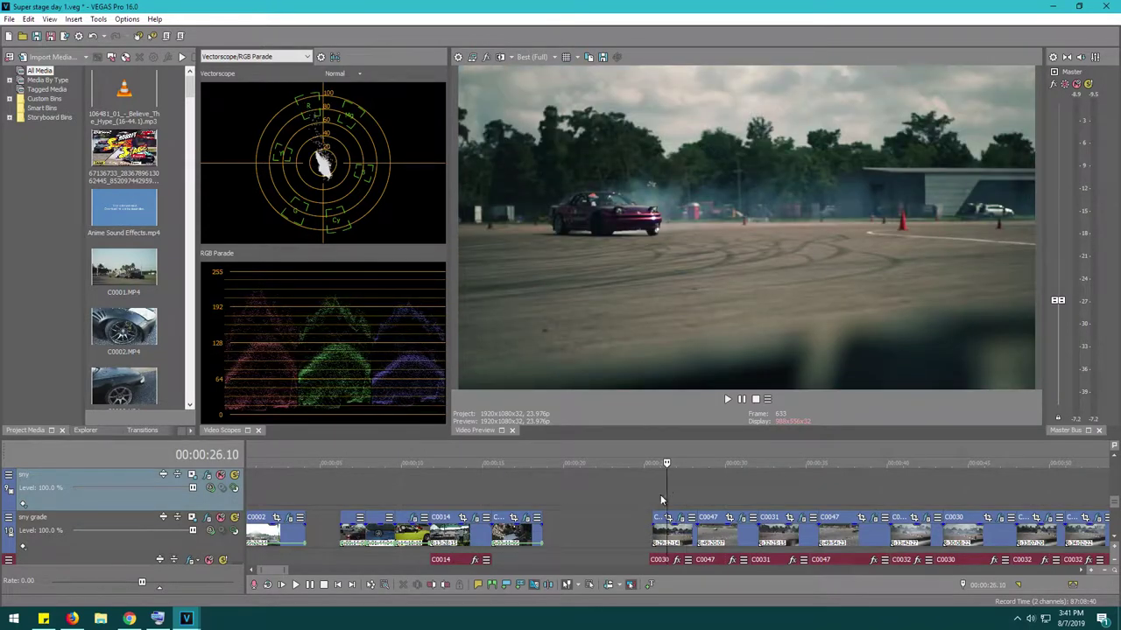
pyautogui.click(678, 495)
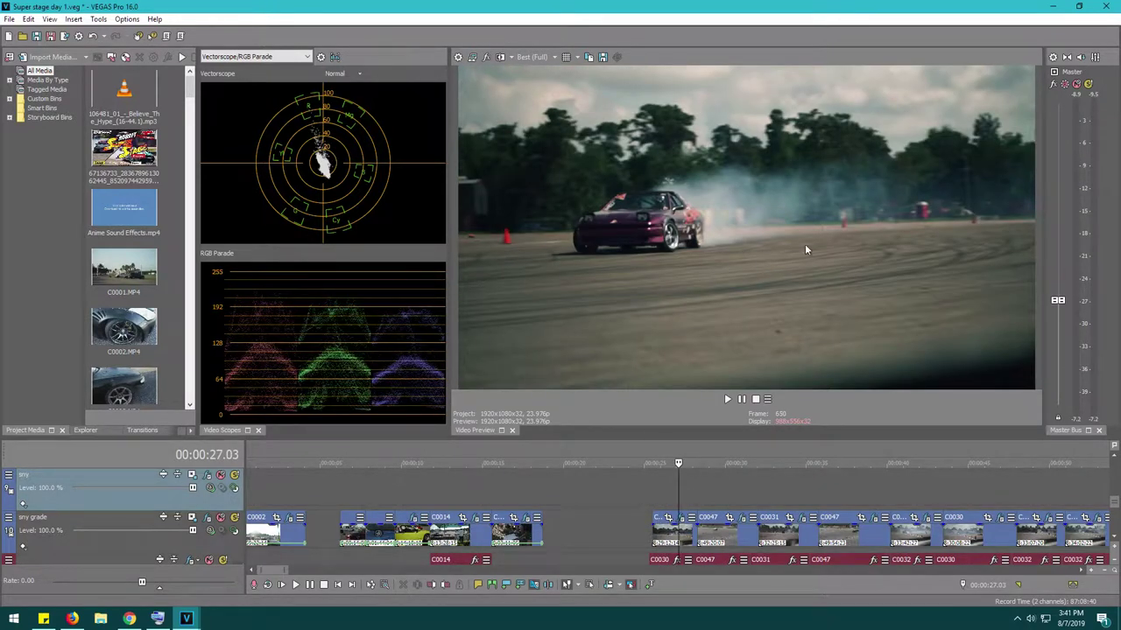
# Scrub forward from clip C0031 through C0047 and C0032, and play part of C0030 from 00:00:44.07.
pyautogui.click(777, 496)
pyautogui.click(886, 493)
pyautogui.click(909, 496)
pyautogui.click(915, 497)
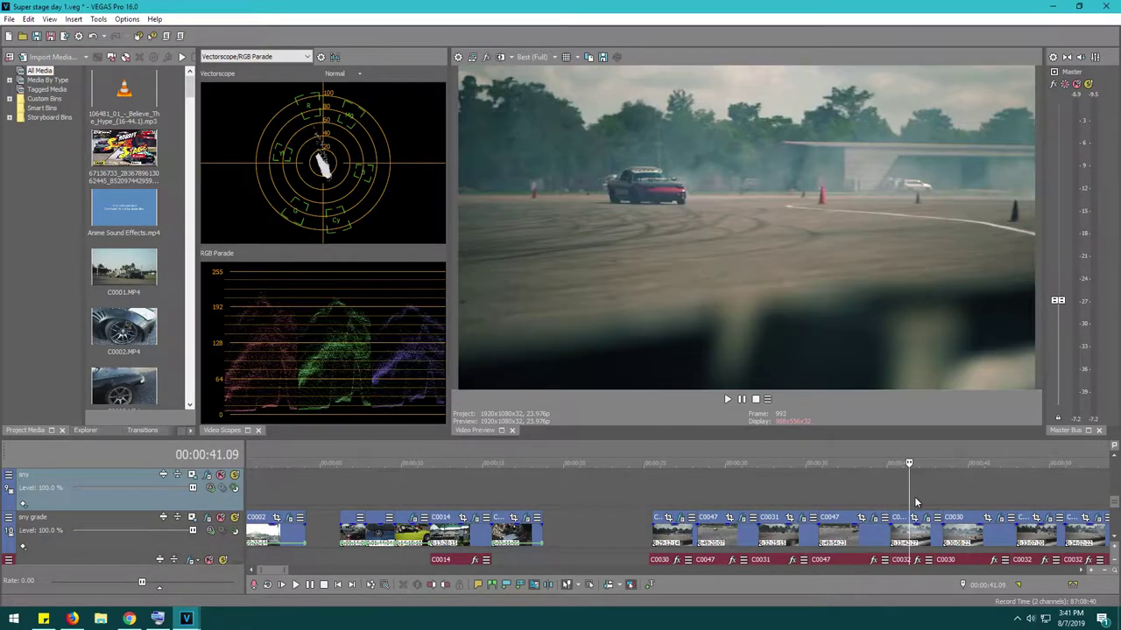
pyautogui.click(918, 497)
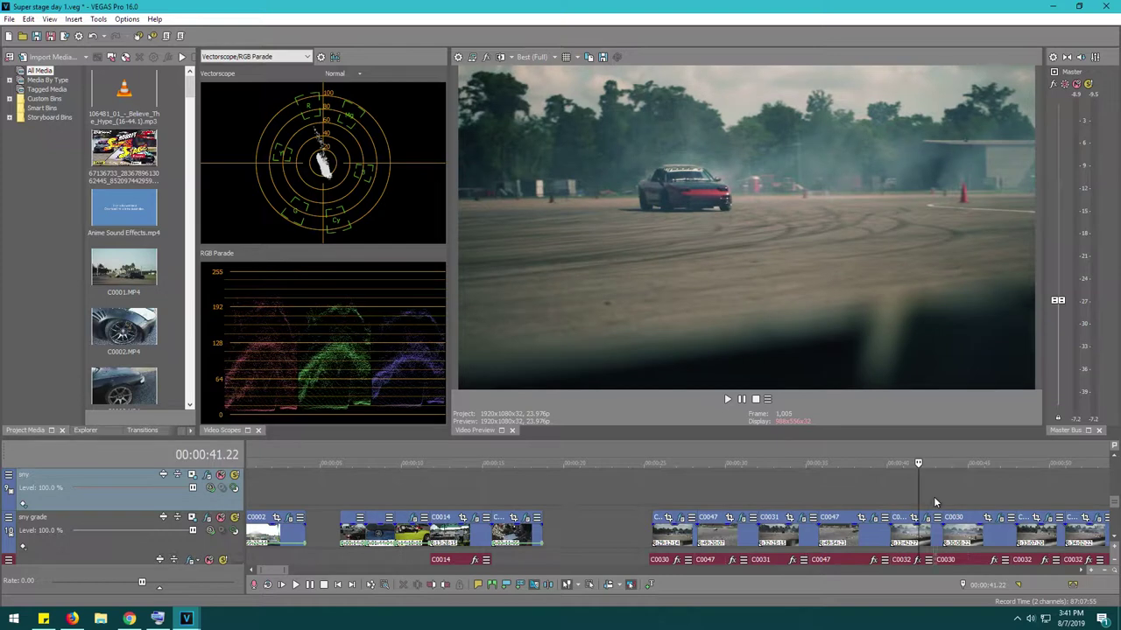
pyautogui.click(955, 497)
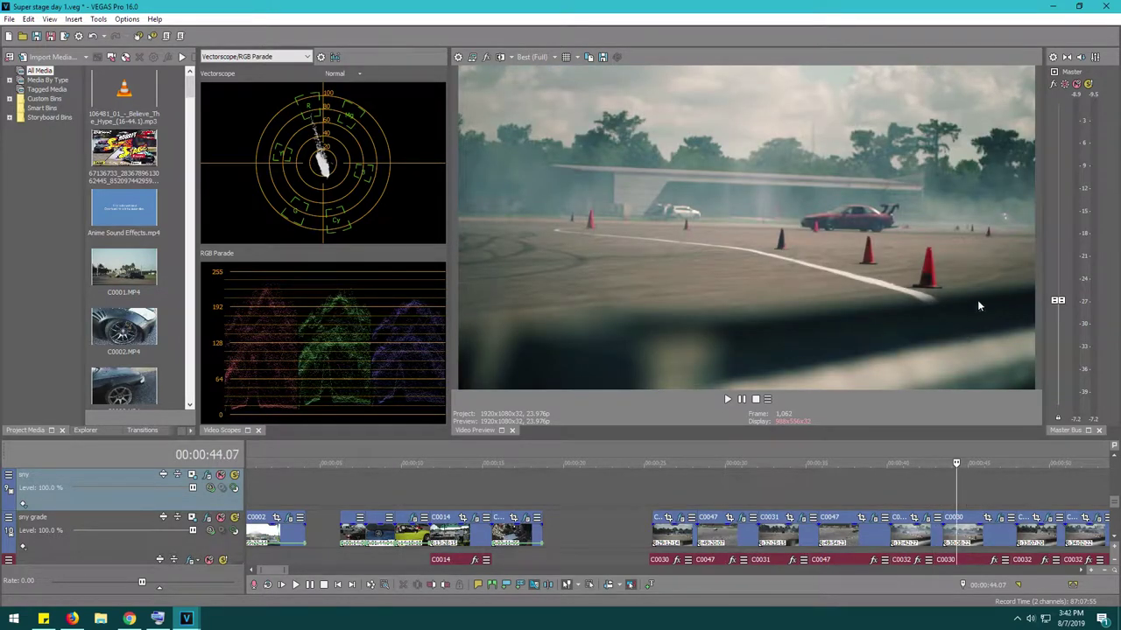
pyautogui.press('space')
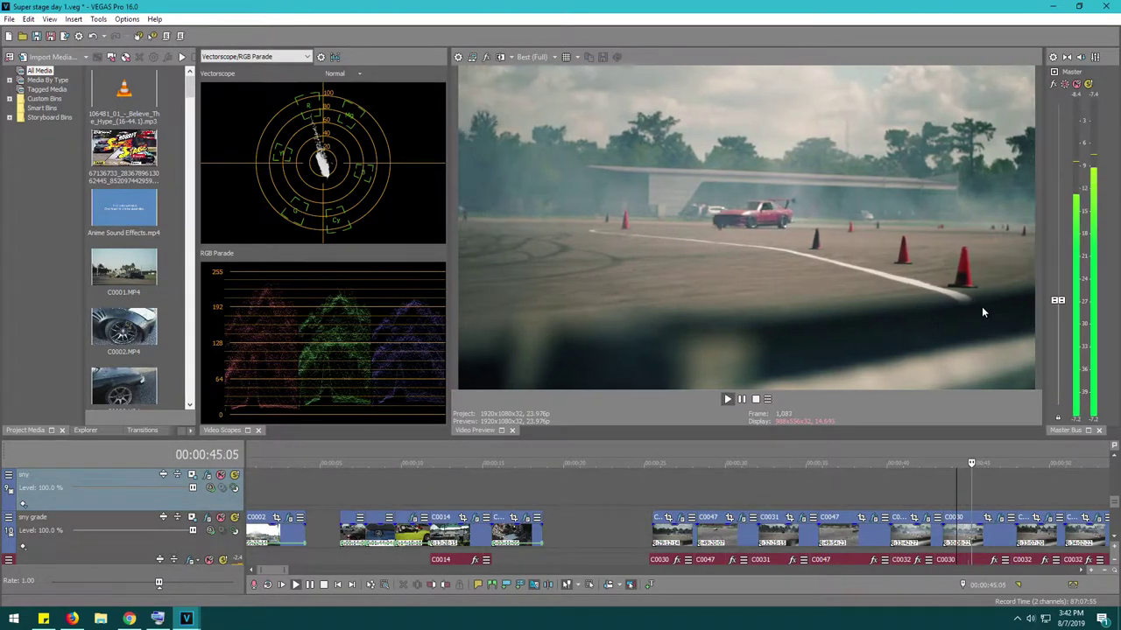
pyautogui.press('space')
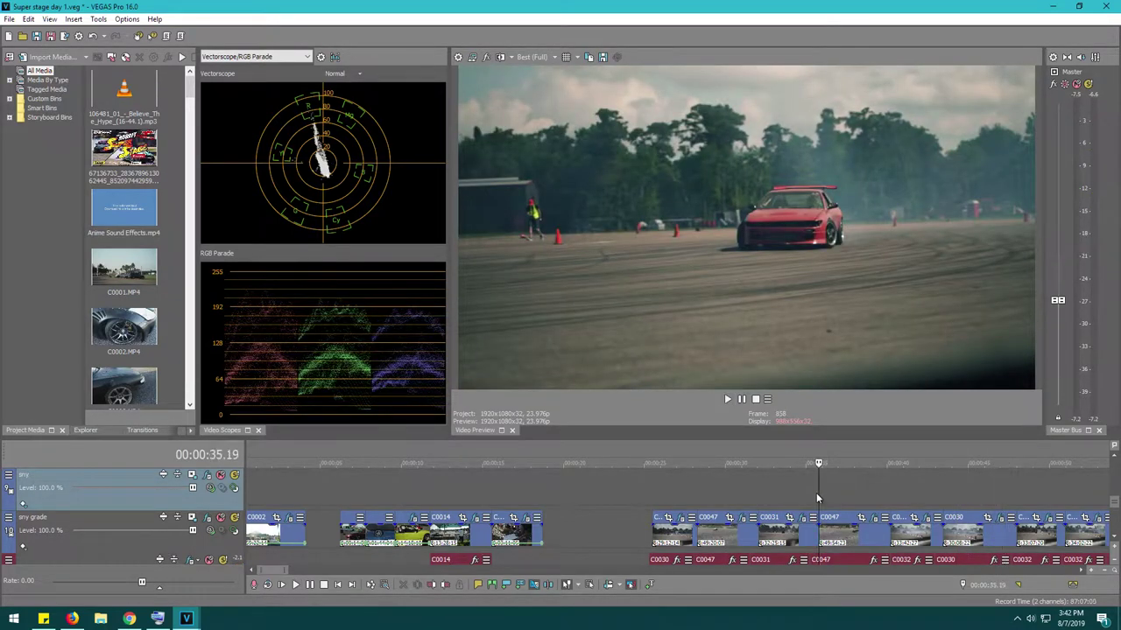
# Play the second C0047 clip from 00:00:35.19 to review how the shot follows the car.
pyautogui.click(816, 493)
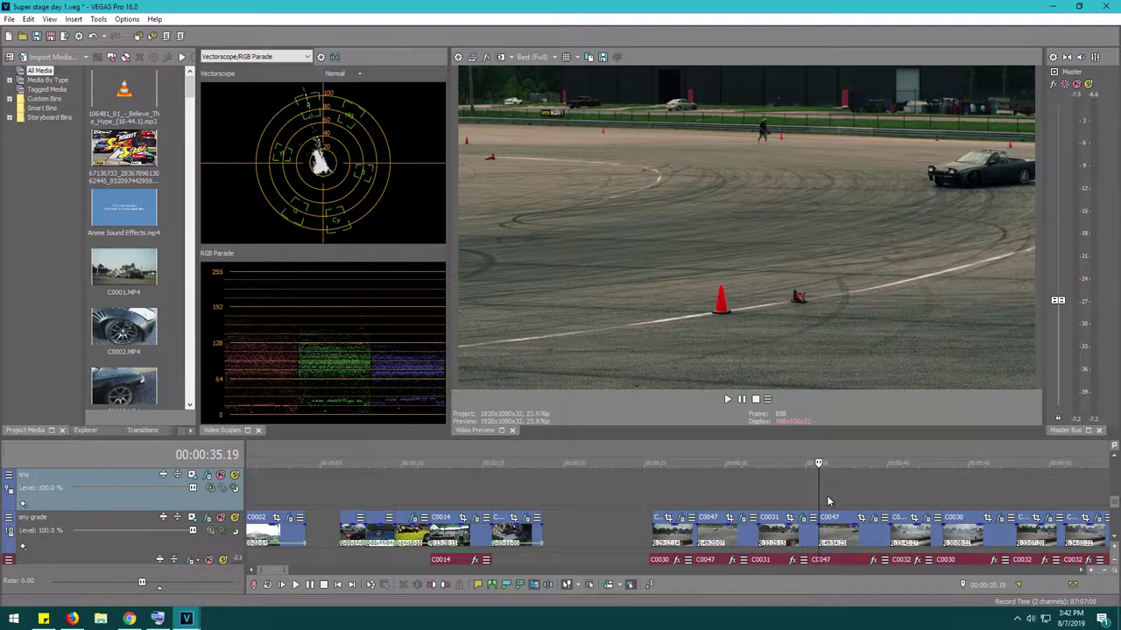
pyautogui.press('space')
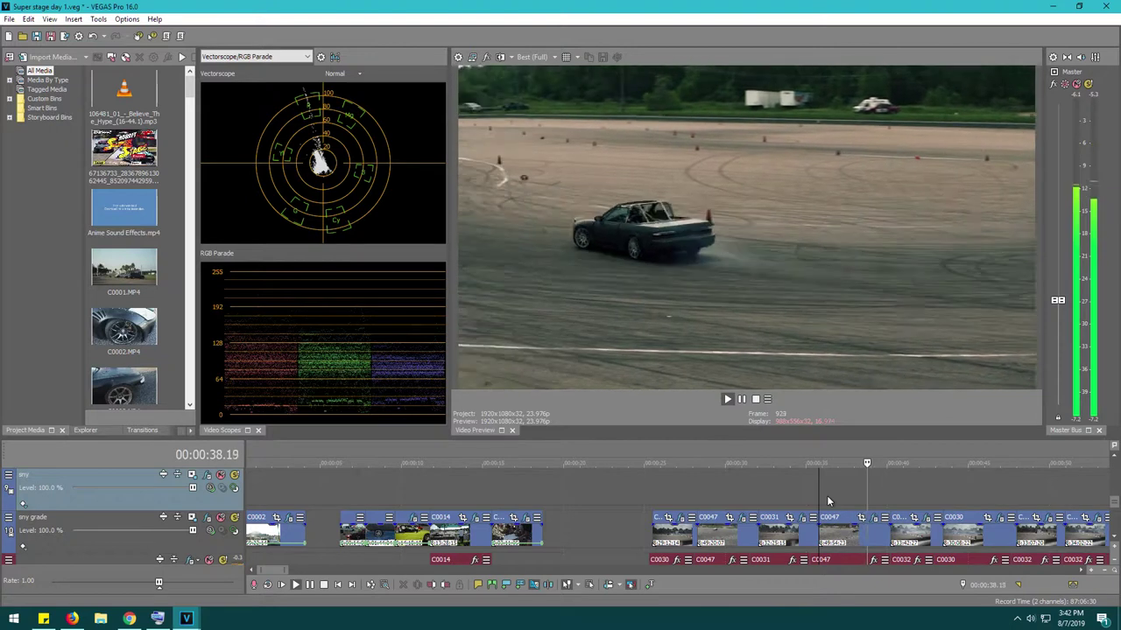
pyautogui.press('space')
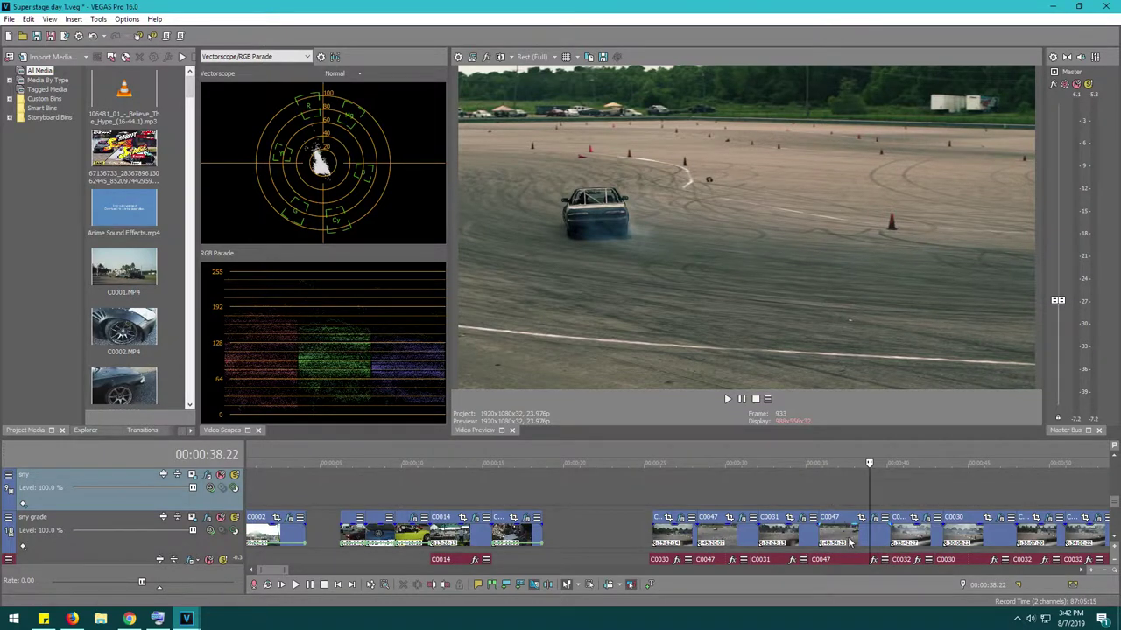
# Scrub through the C0030 and C0032 drifting clips and select the timeline range from 00:00:40.05 to 00:01:12.12.
pyautogui.scroll(2, 826, 495)
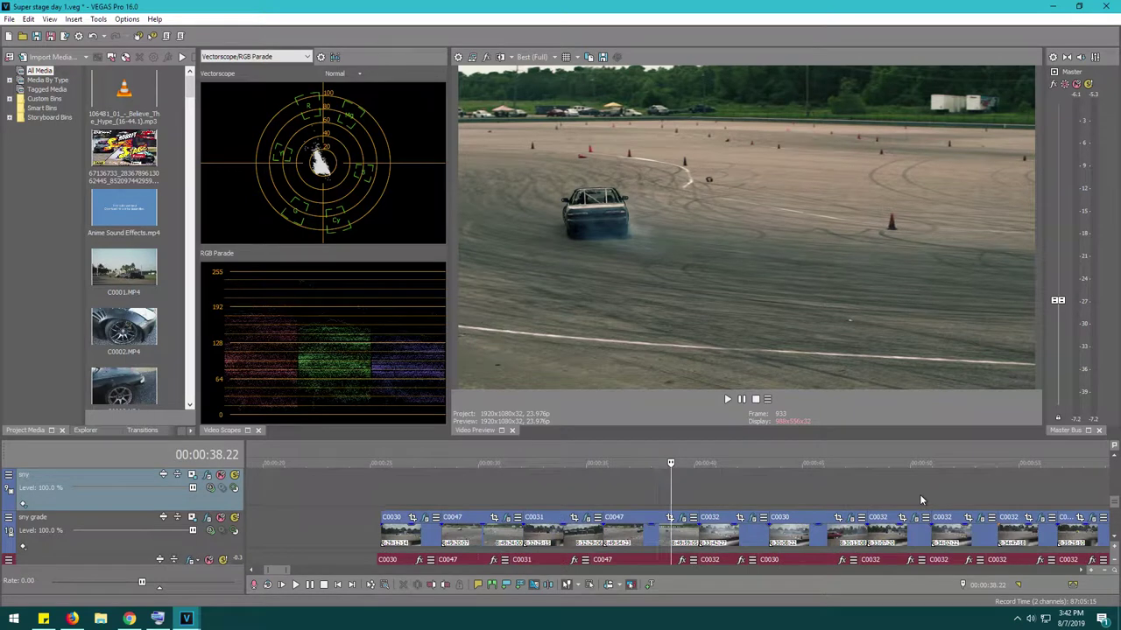
pyautogui.click(774, 491)
pyautogui.click(798, 486)
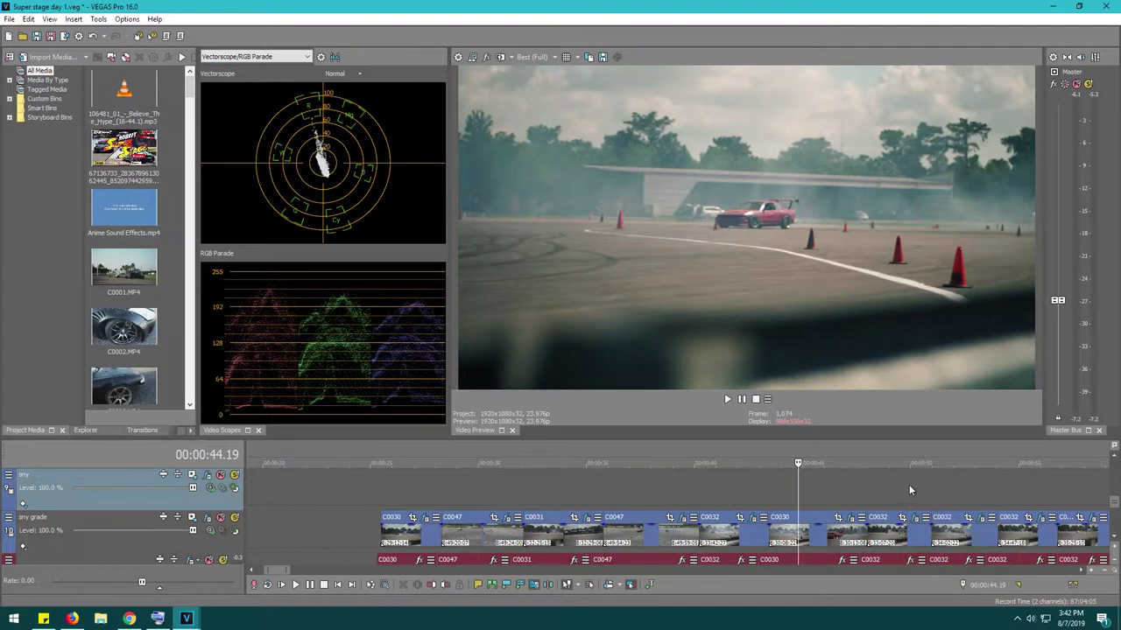
pyautogui.click(909, 486)
pyautogui.click(962, 489)
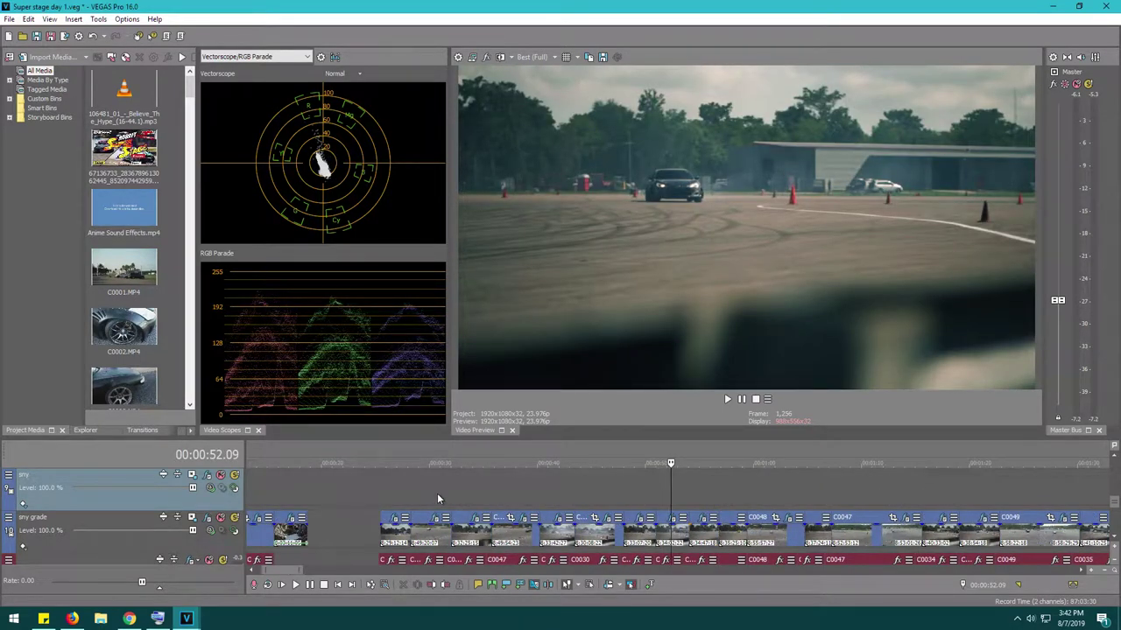
pyautogui.moveTo(540, 492); pyautogui.dragTo(886, 494)
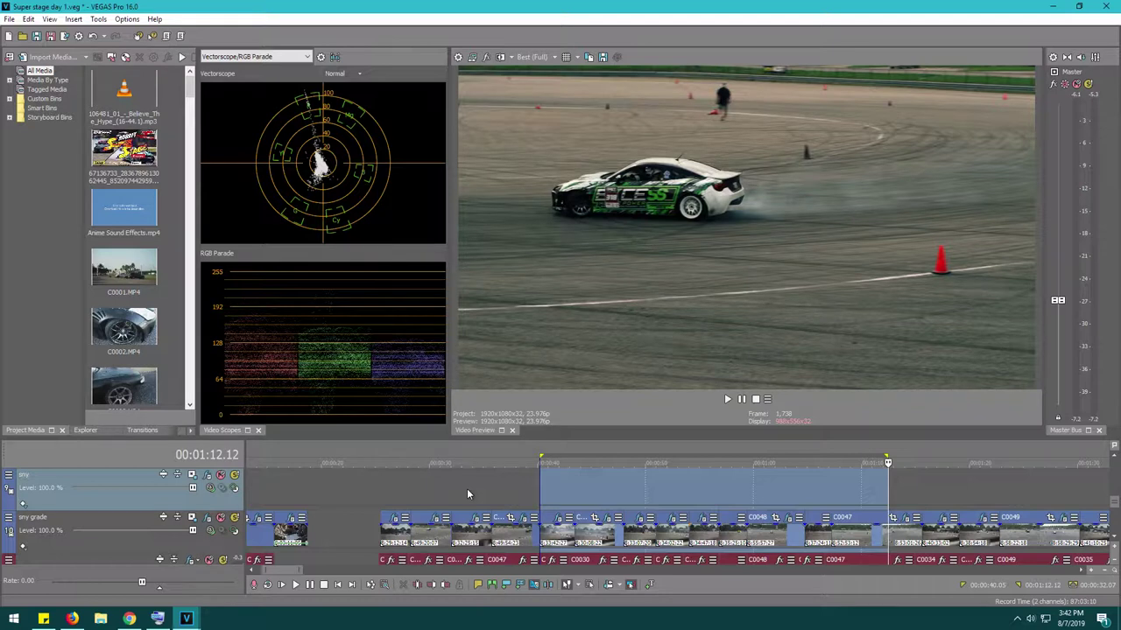
# Review the intro clips between about 00:00:06 and 00:00:17, from the parked cars to the track-layout drawing.
pyautogui.click(293, 505)
pyautogui.scroll(-3, 291, 500)
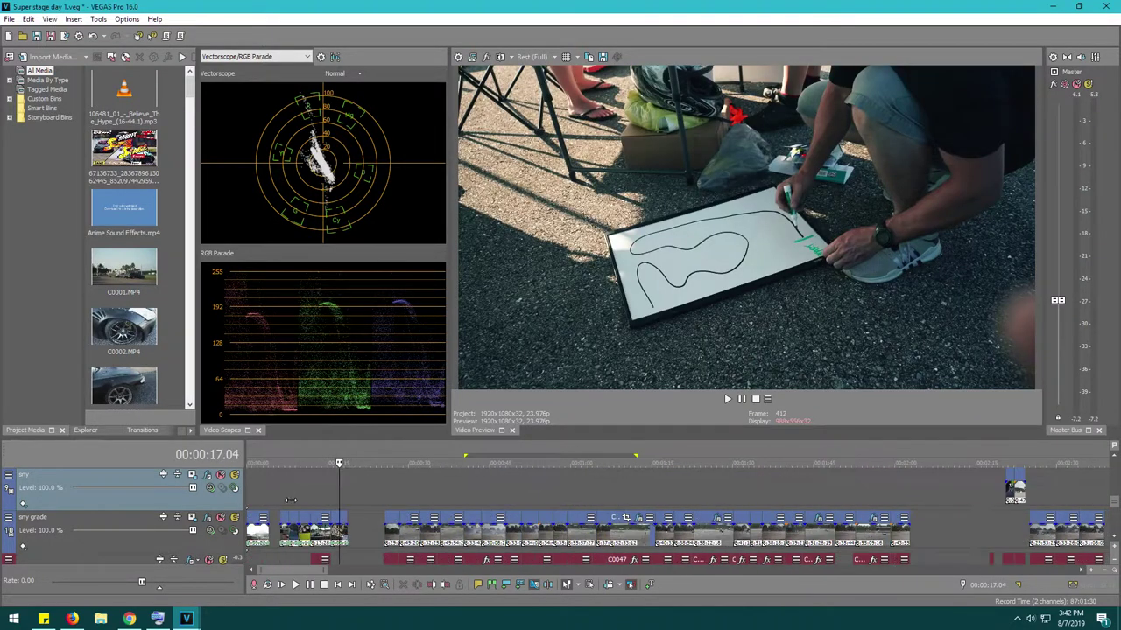
pyautogui.click(302, 493)
pyautogui.click(281, 505)
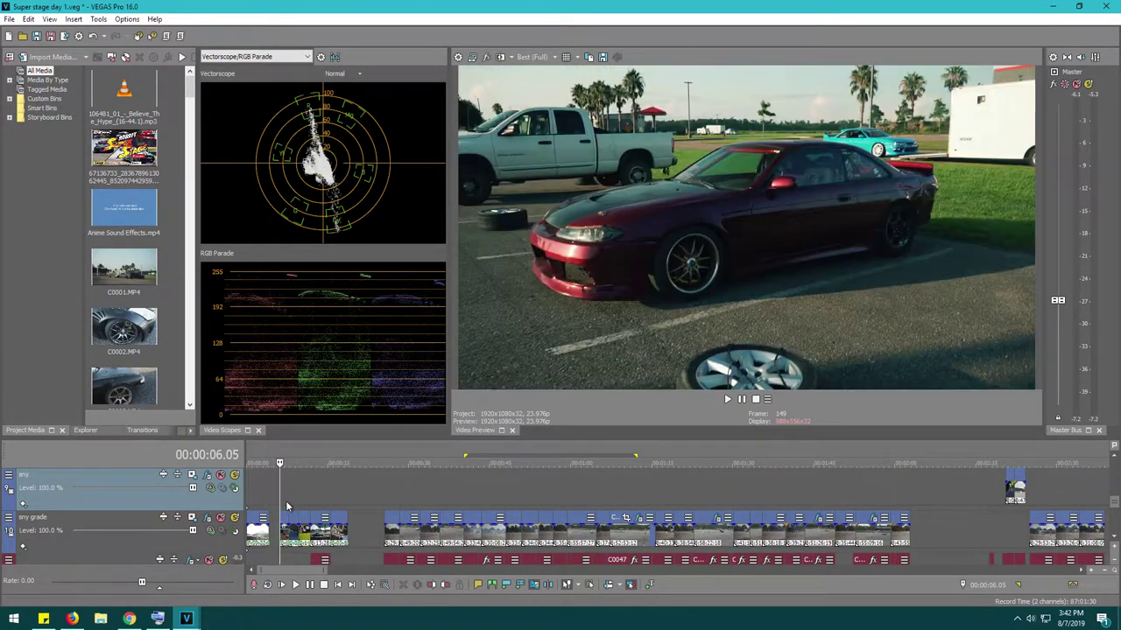
pyautogui.click(291, 504)
pyautogui.click(310, 503)
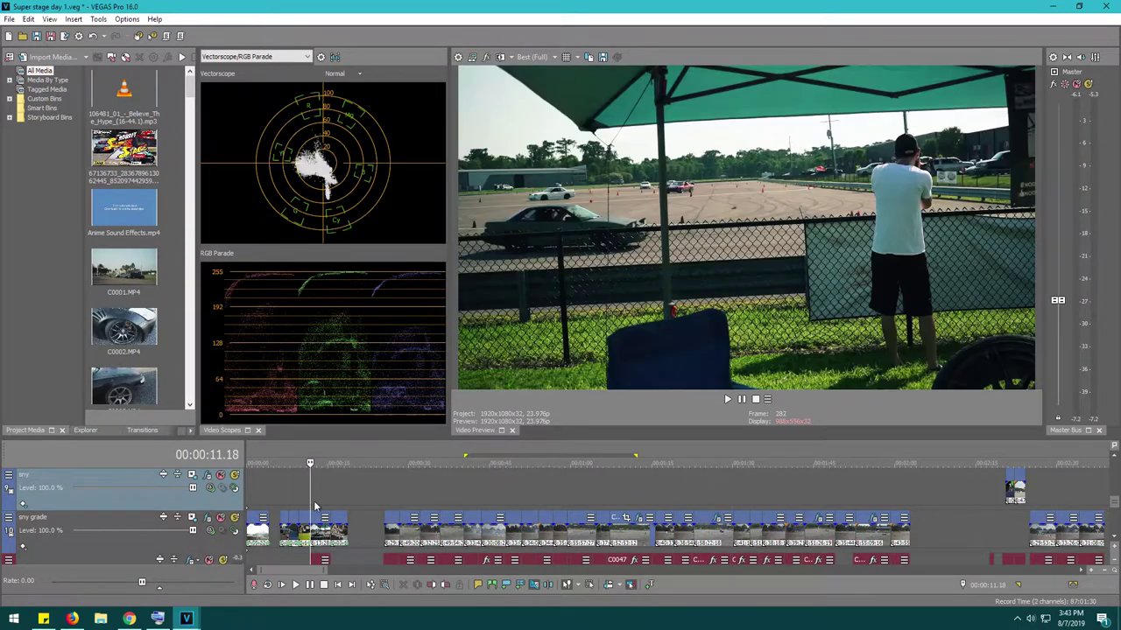
pyautogui.click(321, 505)
pyautogui.click(336, 502)
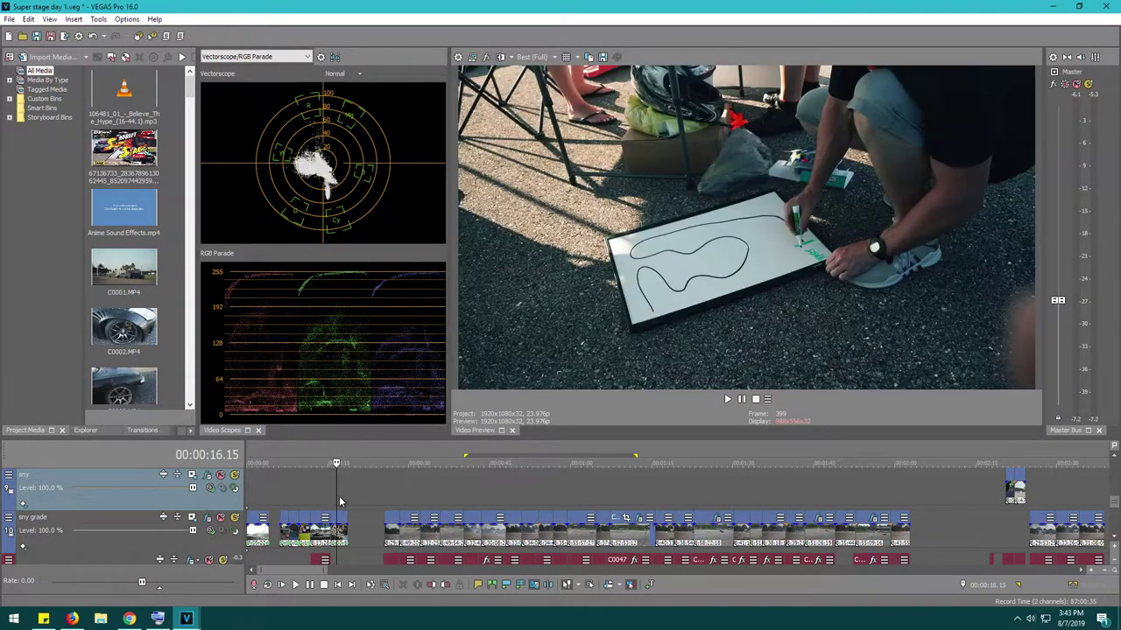
# Review the GoPro section before the drifting clips and its cut to the first drifting shot.
pyautogui.click(373, 493)
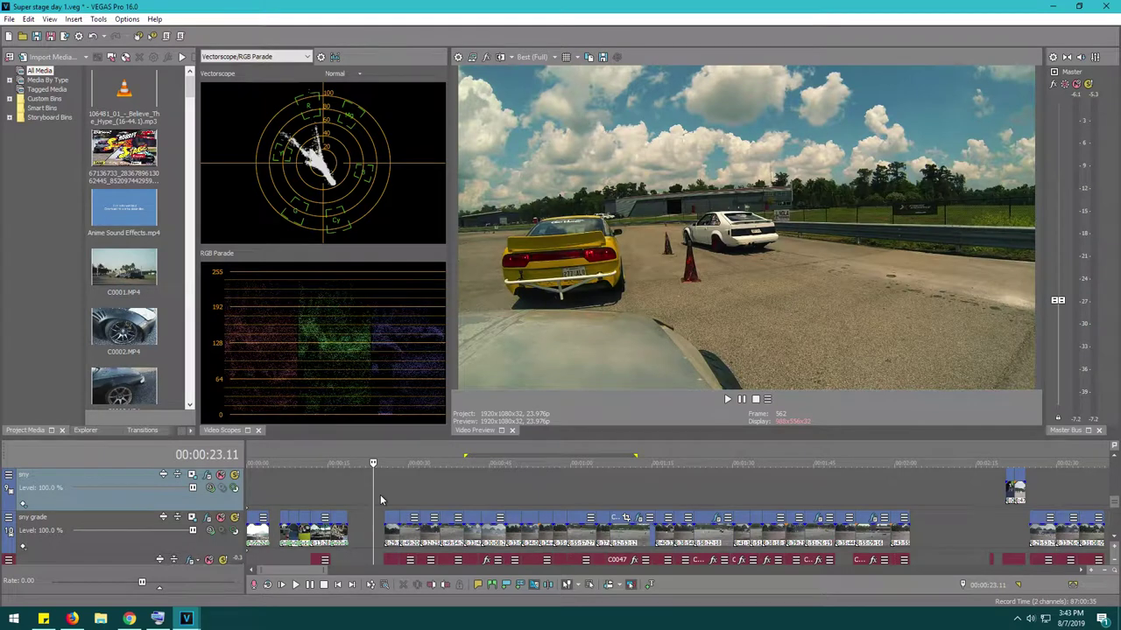
pyautogui.click(368, 495)
pyautogui.click(373, 496)
pyautogui.click(379, 496)
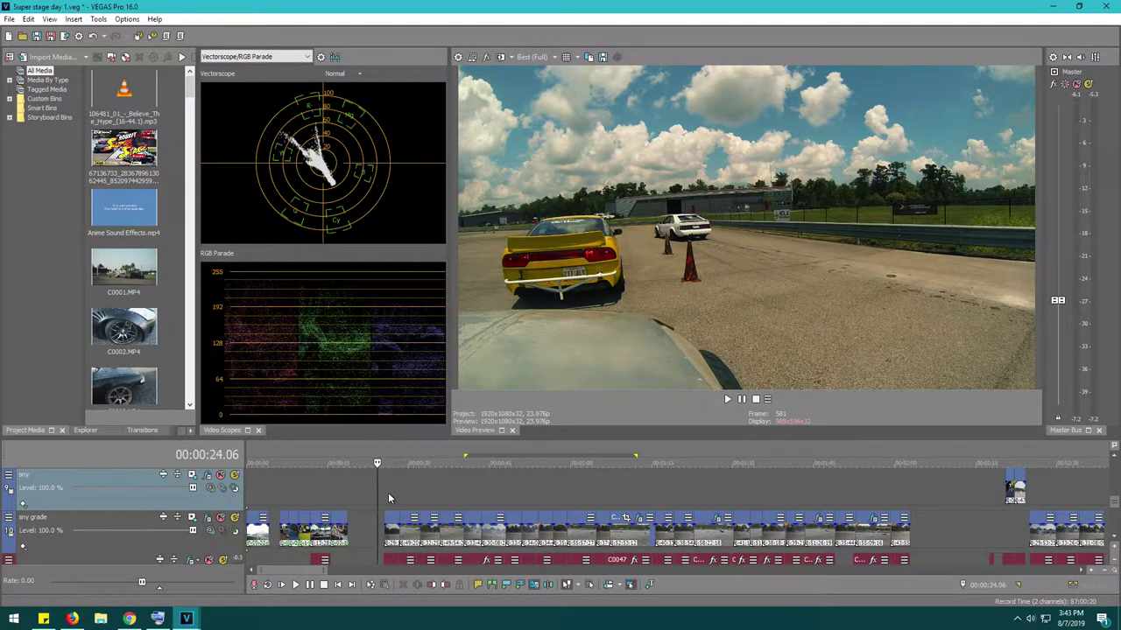
pyautogui.click(387, 498)
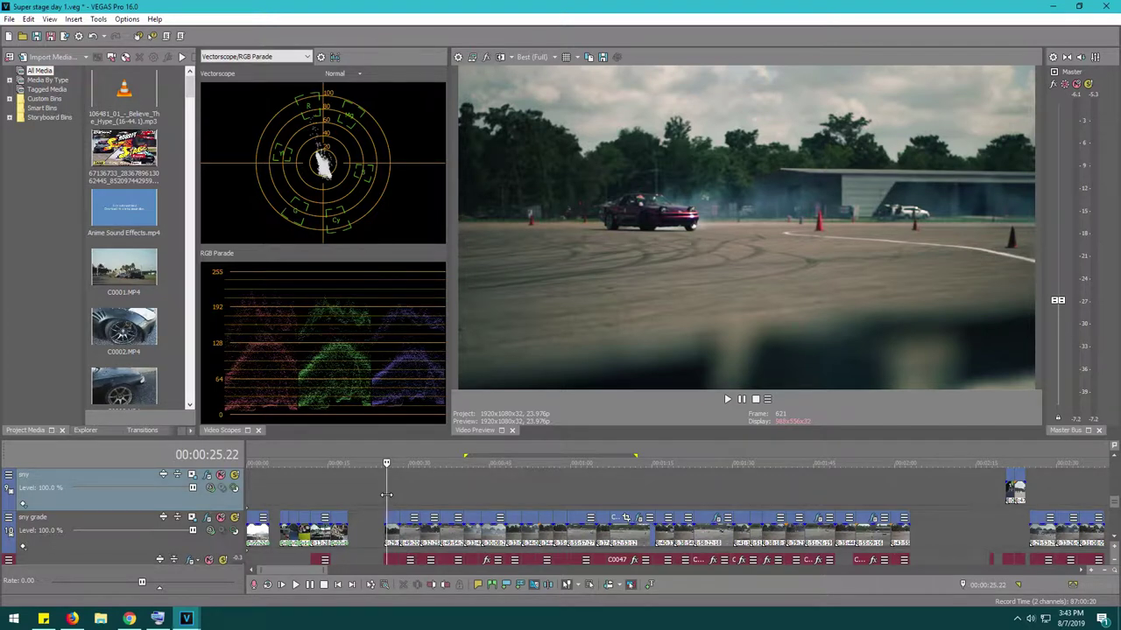
# Scrub through the whole drifting section from its first clip to about 00:02:00.
pyautogui.click(406, 506)
pyautogui.click(425, 505)
pyautogui.click(467, 502)
pyautogui.click(575, 500)
pyautogui.click(621, 499)
pyautogui.click(644, 495)
pyautogui.click(662, 497)
pyautogui.click(677, 498)
pyautogui.click(734, 497)
pyautogui.click(785, 497)
pyautogui.click(795, 488)
pyautogui.click(813, 495)
pyautogui.click(854, 499)
pyautogui.click(870, 501)
pyautogui.click(895, 504)
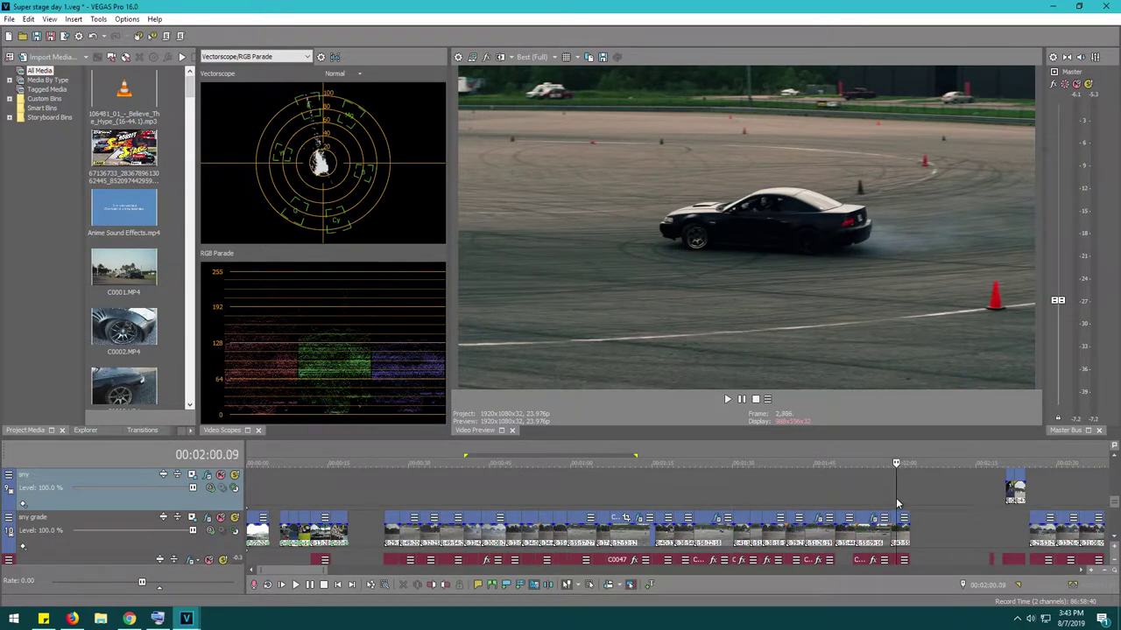
# Play the car-mounted GoPro footage after the drifting section from 00:02:02.21, pausing at intervals to examine it.
pyautogui.click(905, 499)
pyautogui.click(910, 499)
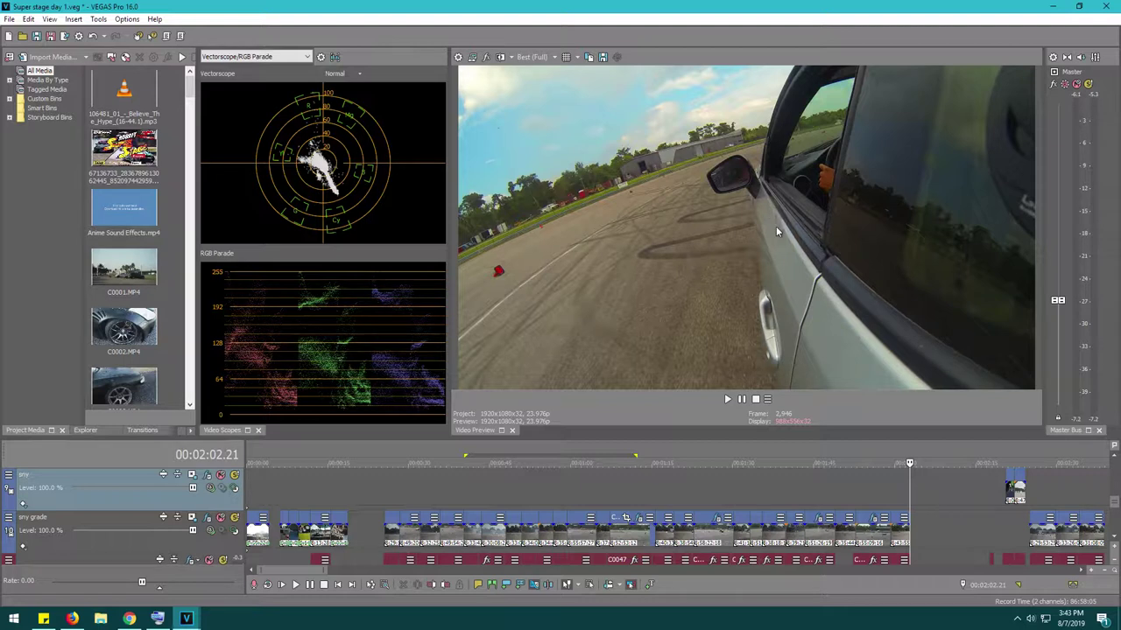
pyautogui.press('space')
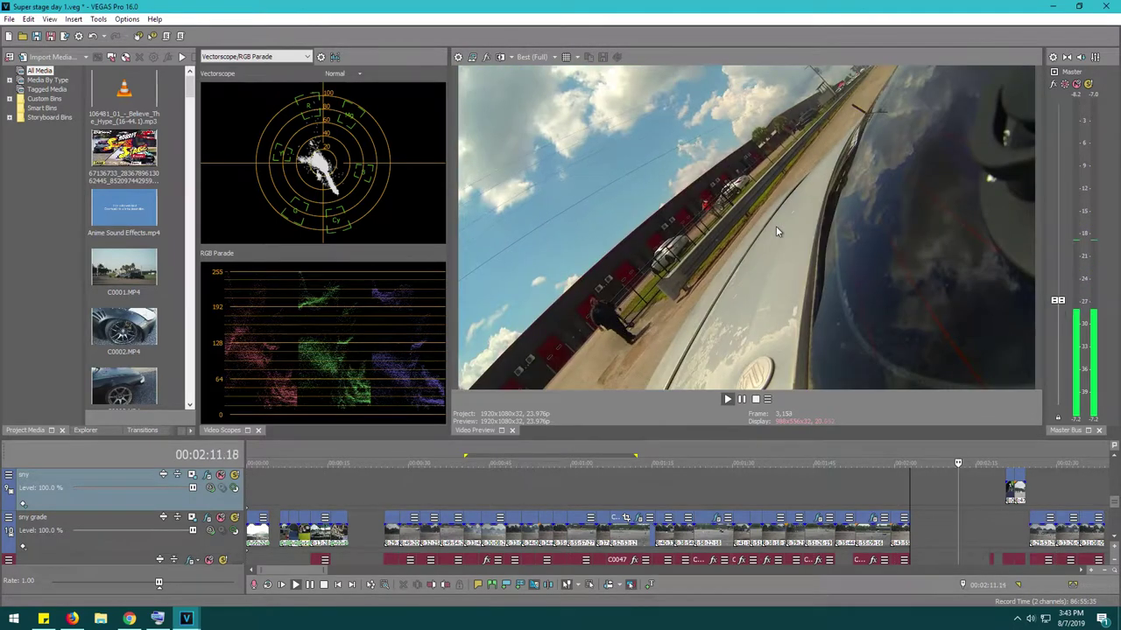
pyautogui.press('k')
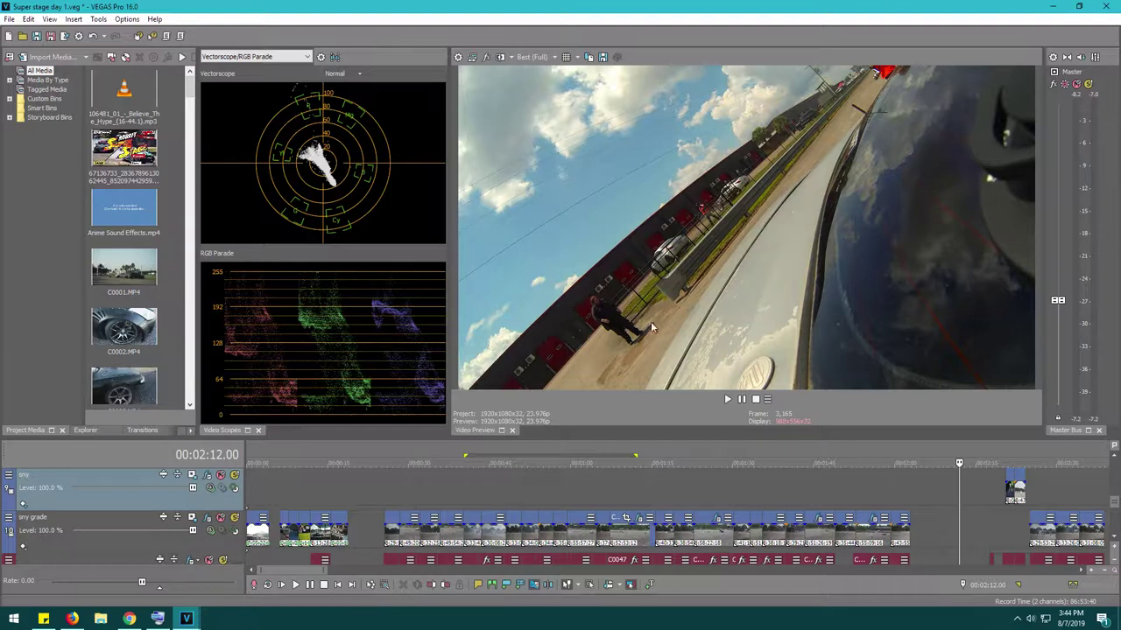
pyautogui.press('space')
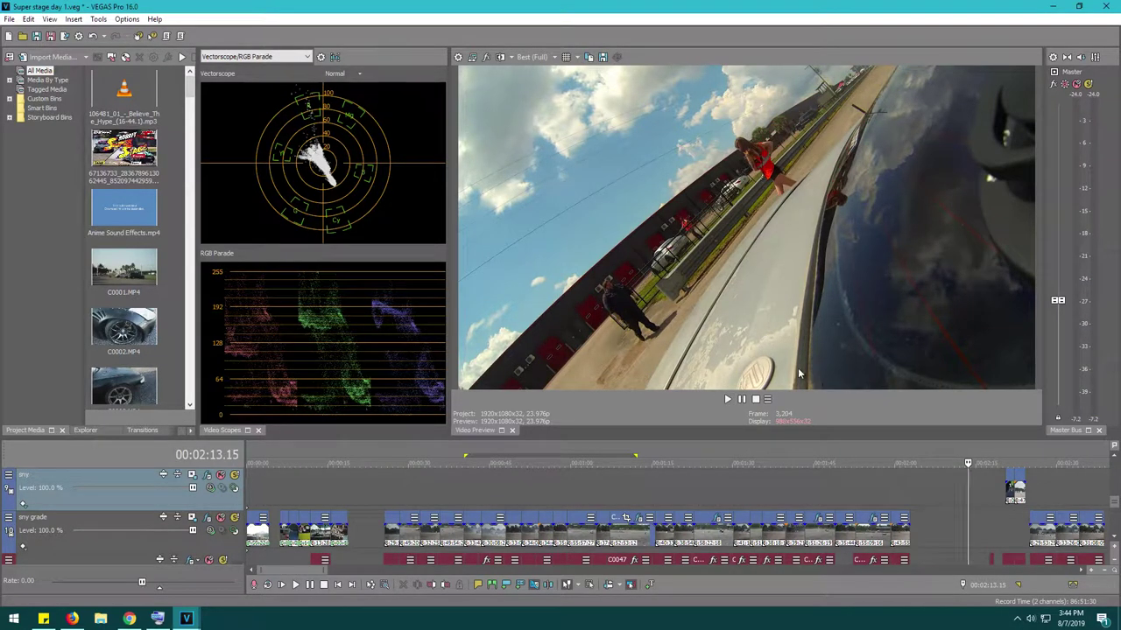
pyautogui.press('space')
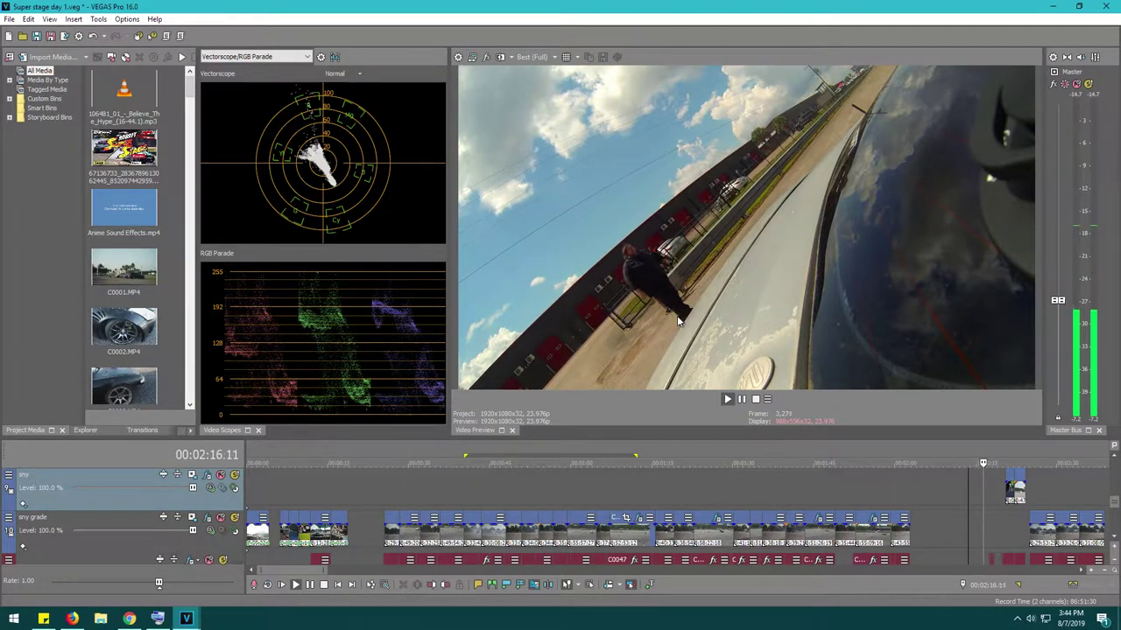
# Play the car-mounted GoPro footage from about 00:02:16 to 00:02:18, pausing at intervals to examine the people beside the track.
pyautogui.press('space')
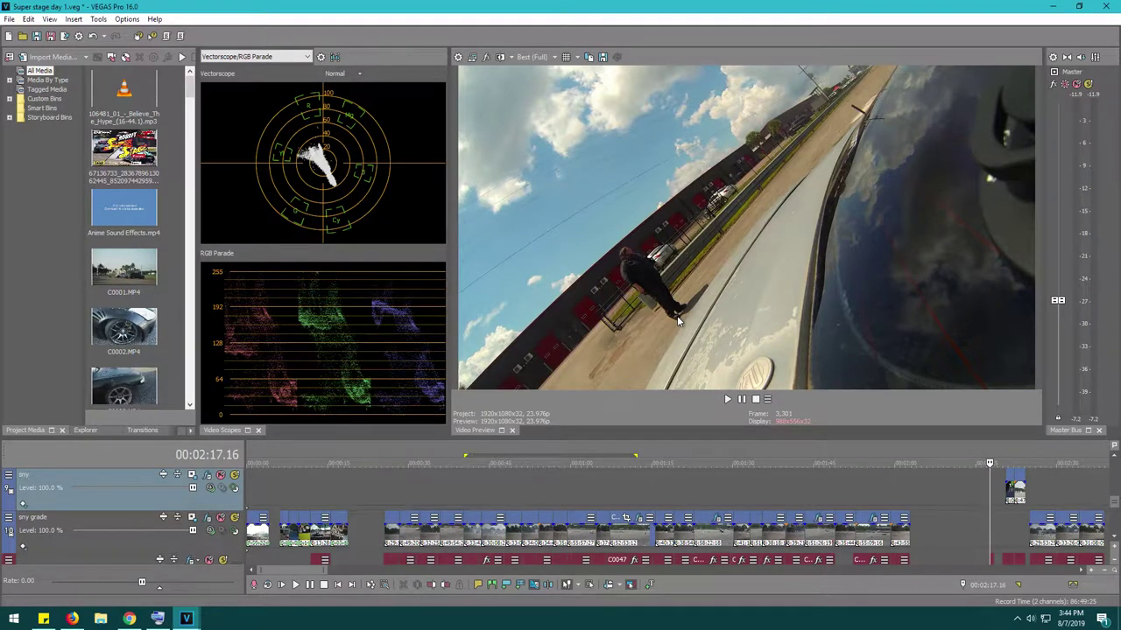
pyautogui.press('space')
pyautogui.press('space')
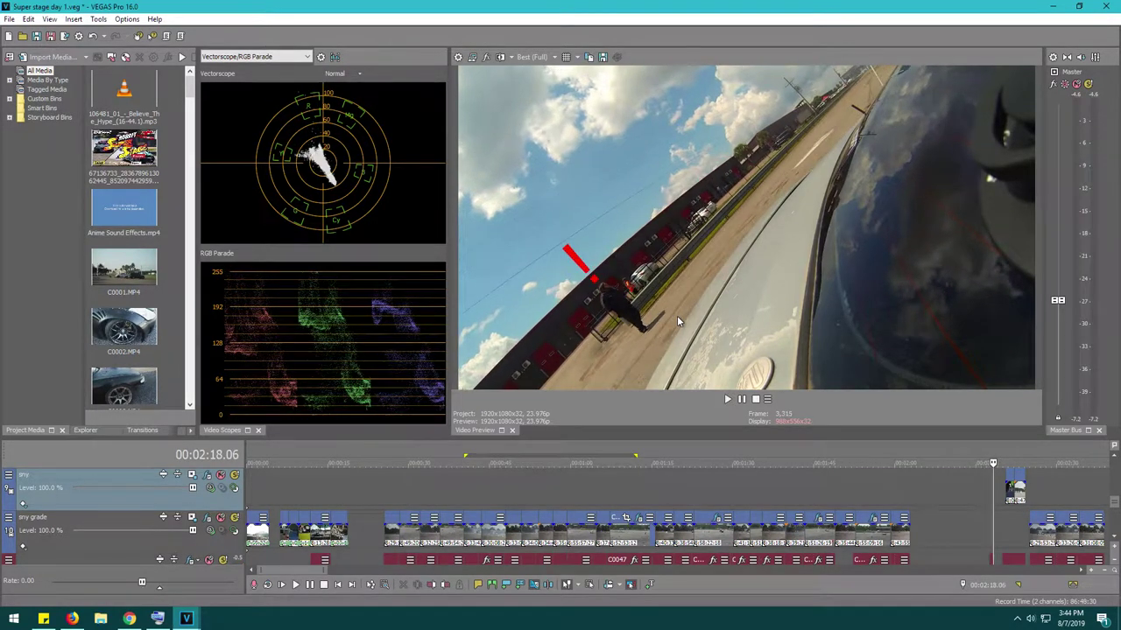
pyautogui.press('space')
pyautogui.press('space')
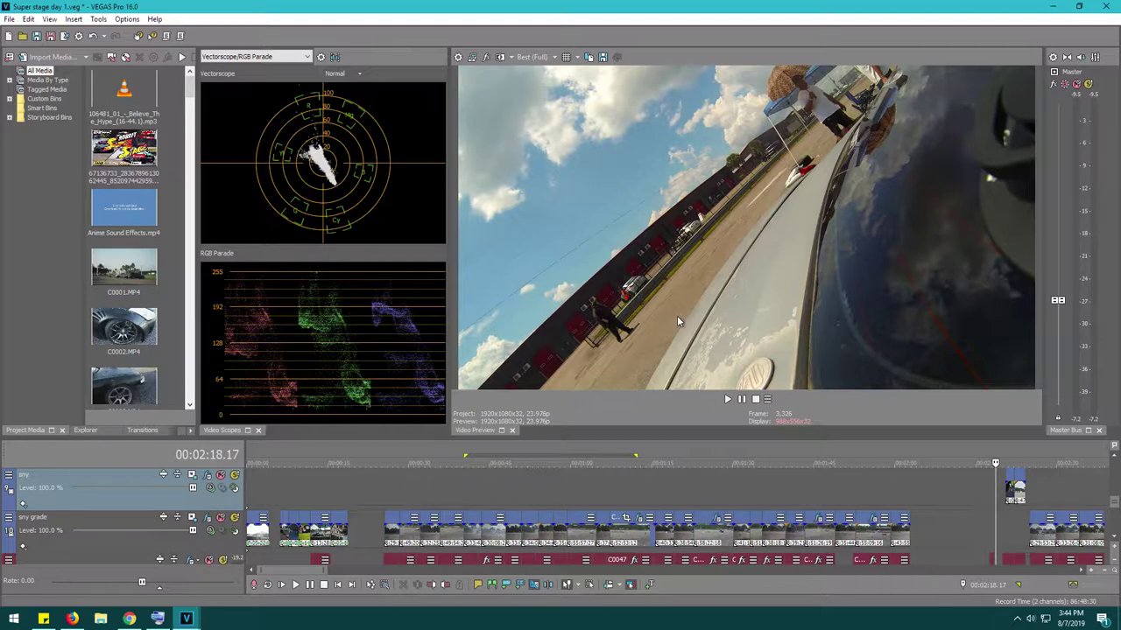
# Revisit the Super Stage title sequence and the first parked-car clips within the opening eight seconds.
pyautogui.click(266, 497)
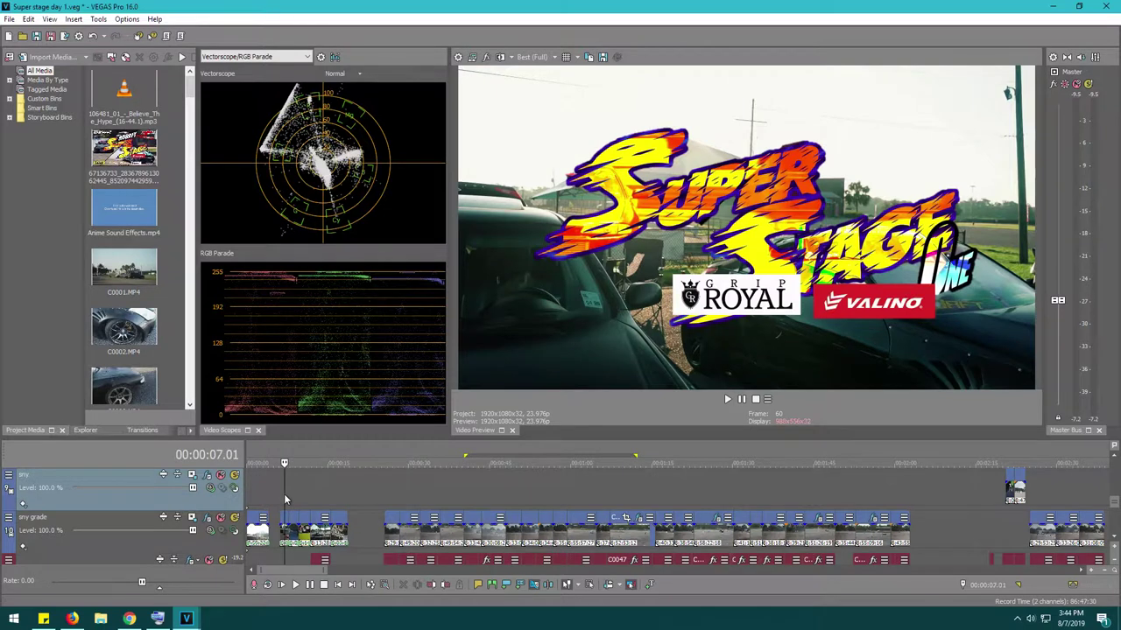
pyautogui.click(284, 493)
pyautogui.click(255, 495)
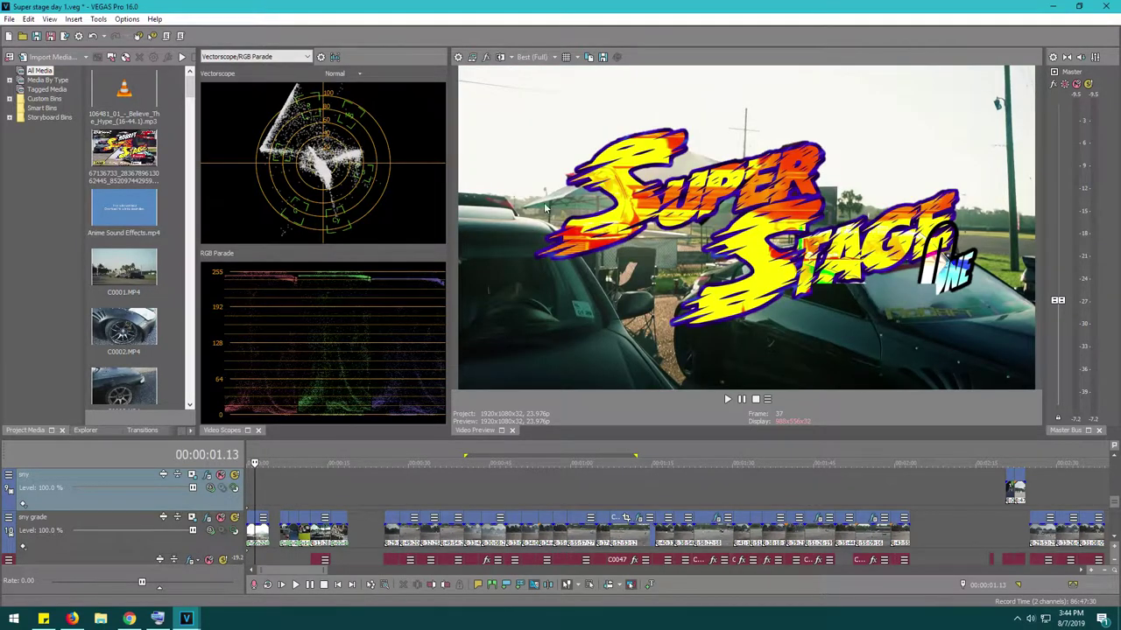
pyautogui.click(289, 501)
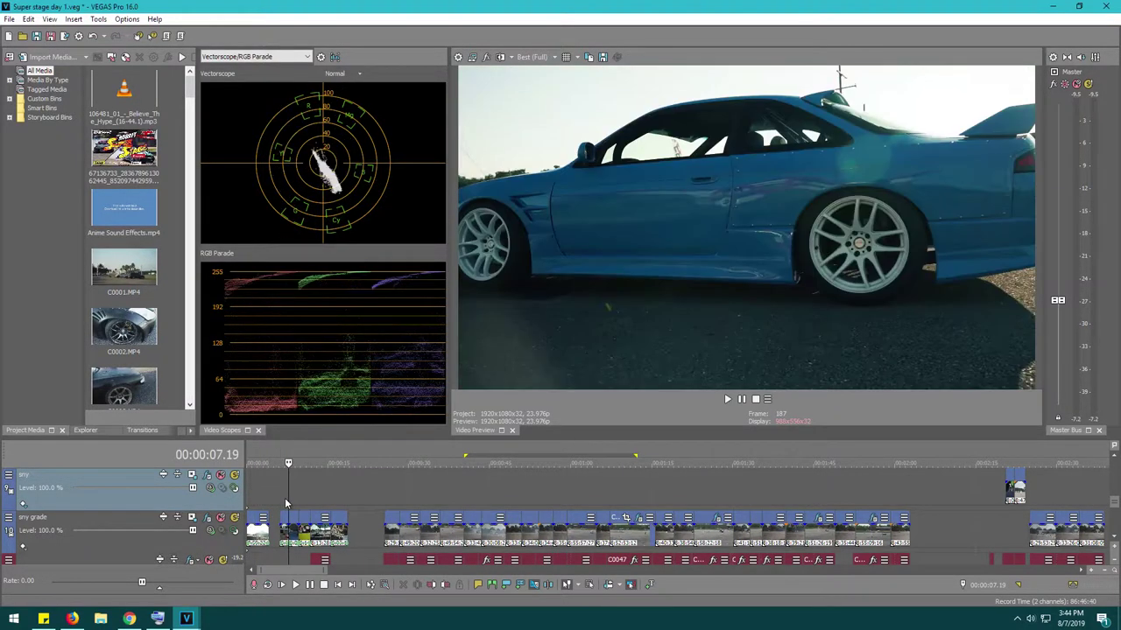
pyautogui.click(277, 494)
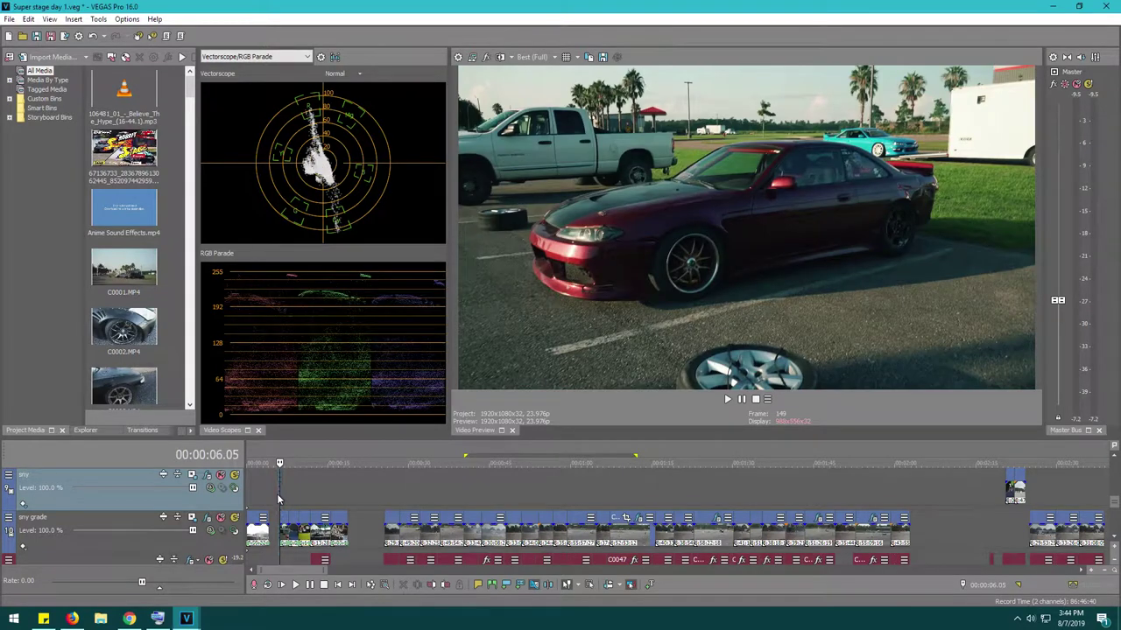
pyautogui.click(270, 498)
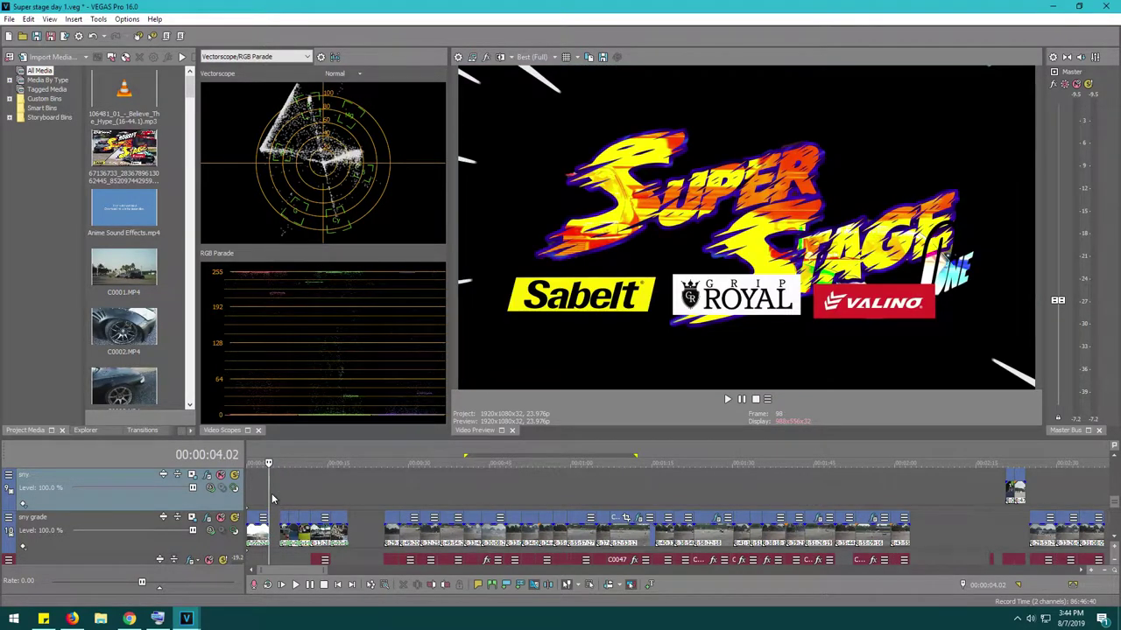
pyautogui.press('space')
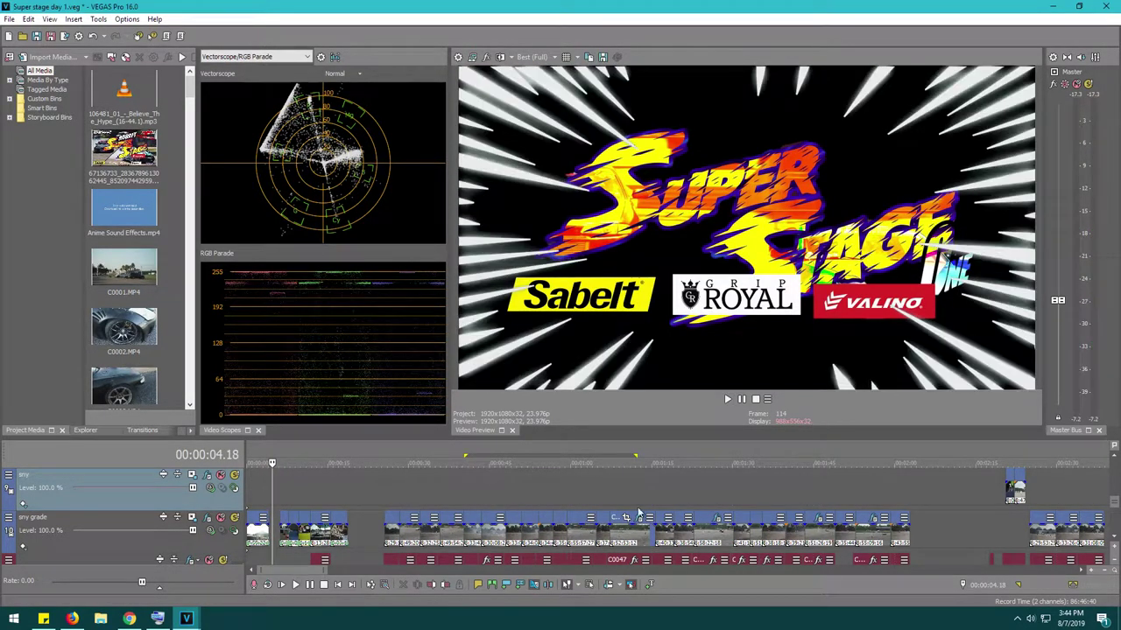
# Play from about 00:02:18 through the end of the GoPro footage, the tent meeting clip and the Tandem/Solo sign clip.
pyautogui.click(983, 501)
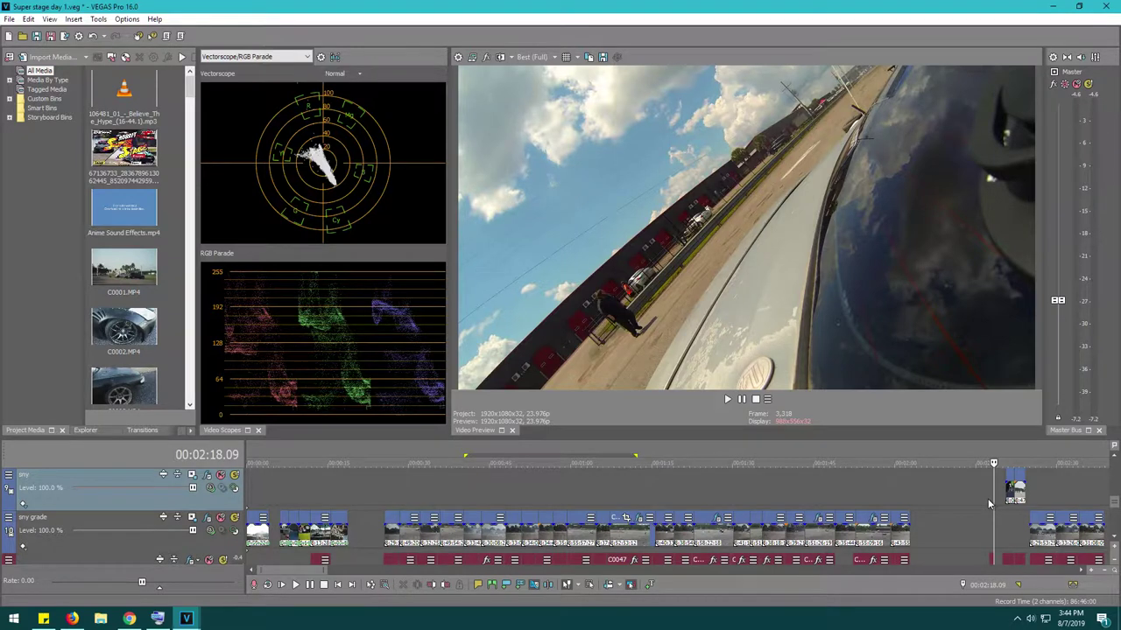
pyautogui.press('space')
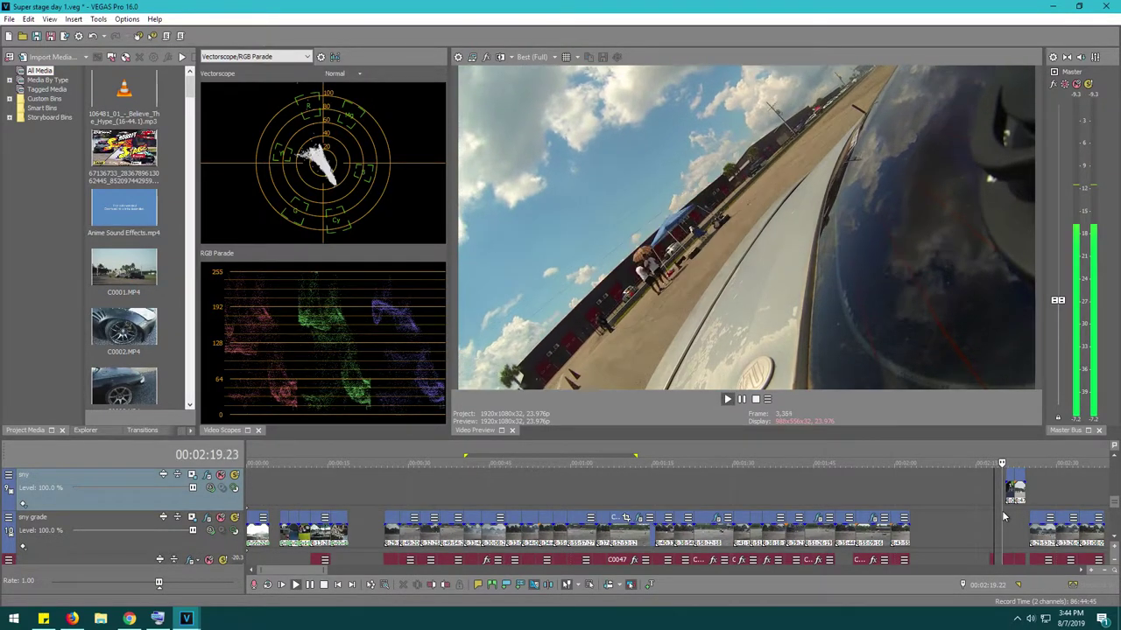
pyautogui.press('Return')
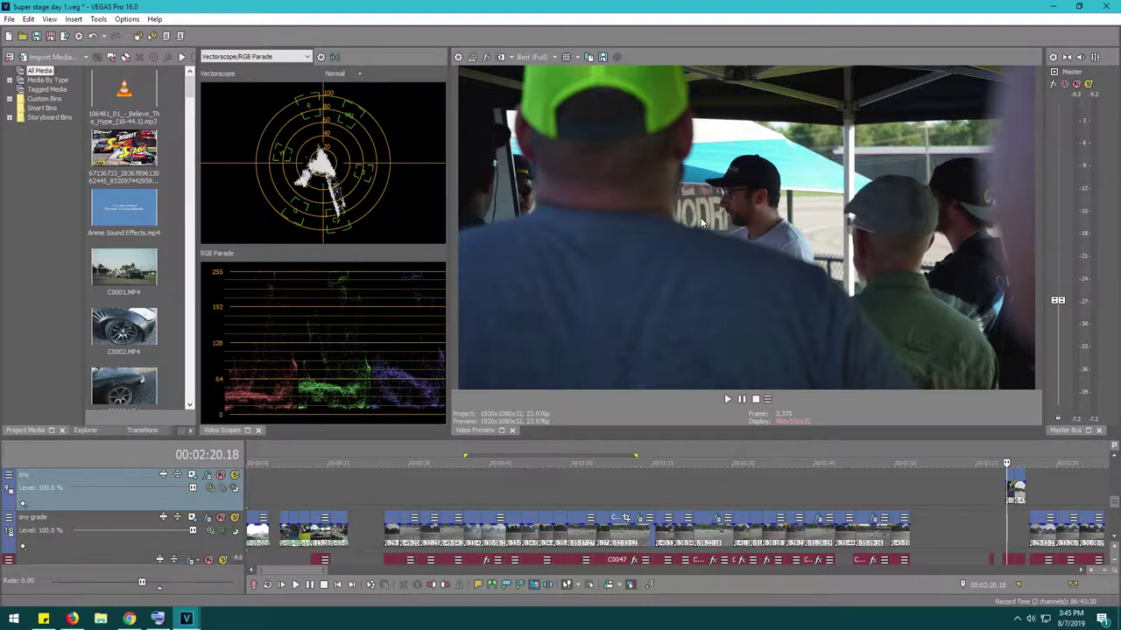
pyautogui.press('space')
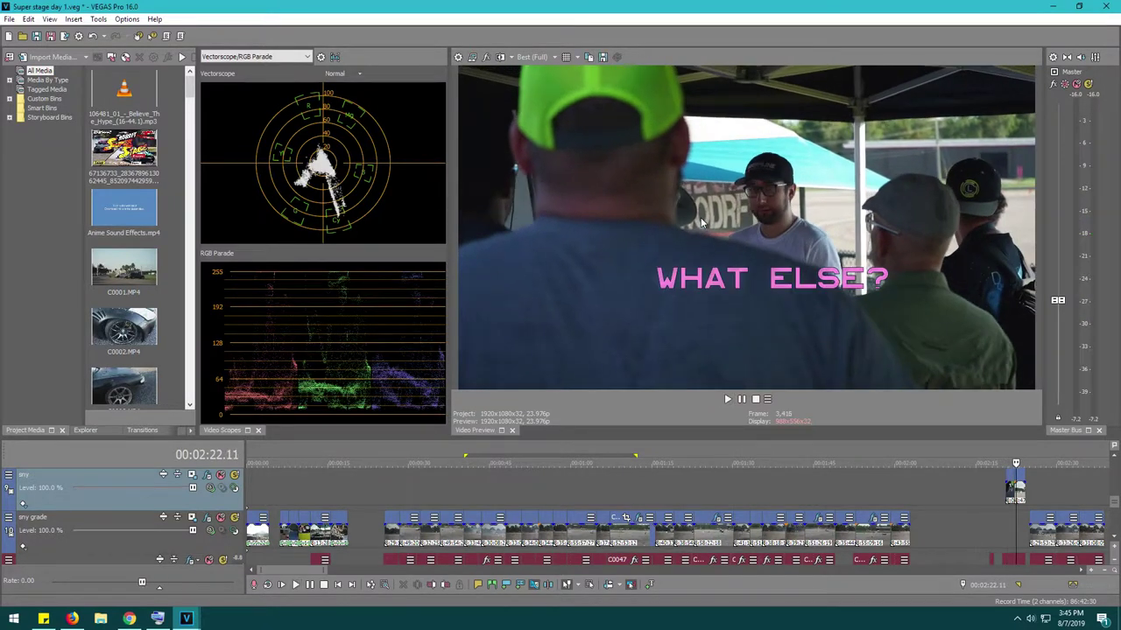
pyautogui.press('space')
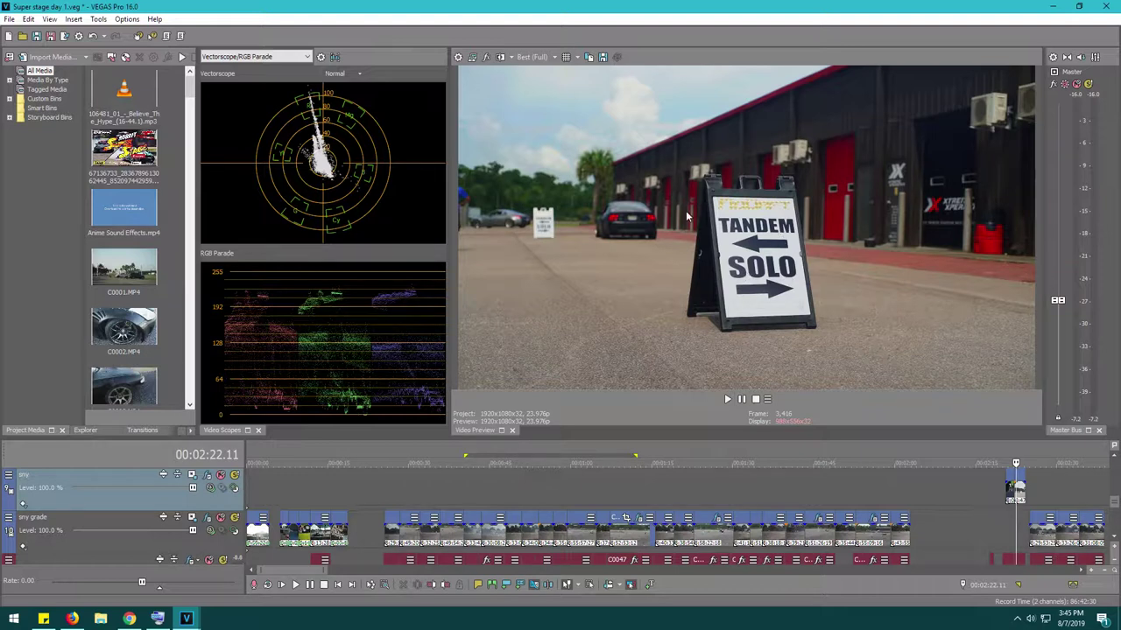
pyautogui.press('space')
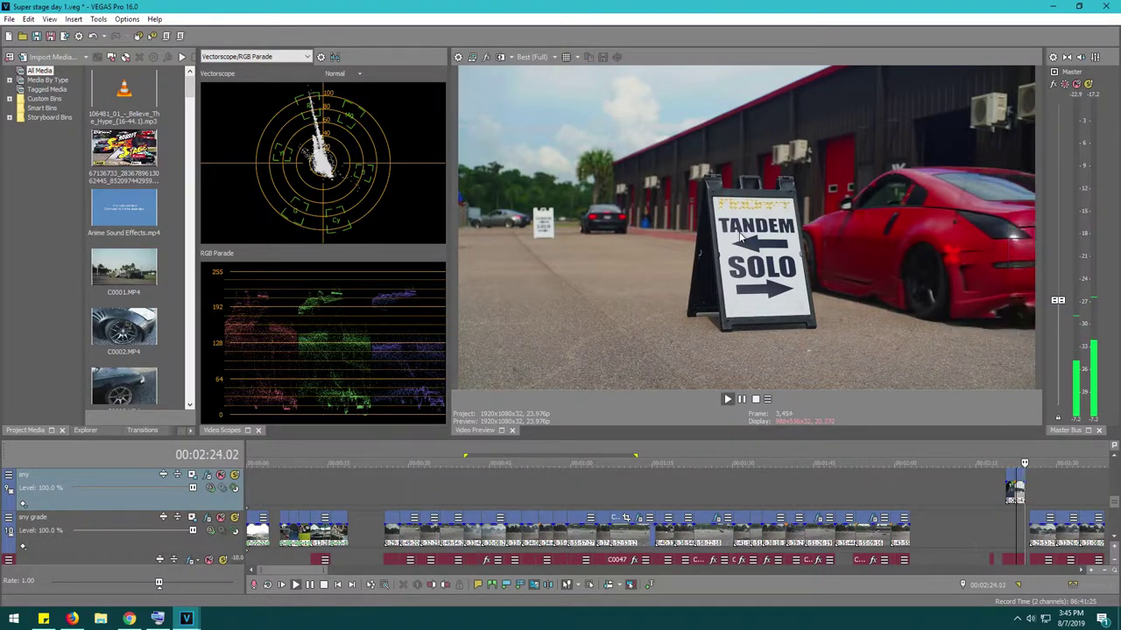
pyautogui.press('space')
# Play the tandem drifting clips after the sign shot up to about 00:02:36, pausing to examine the framing.
pyautogui.press('space')
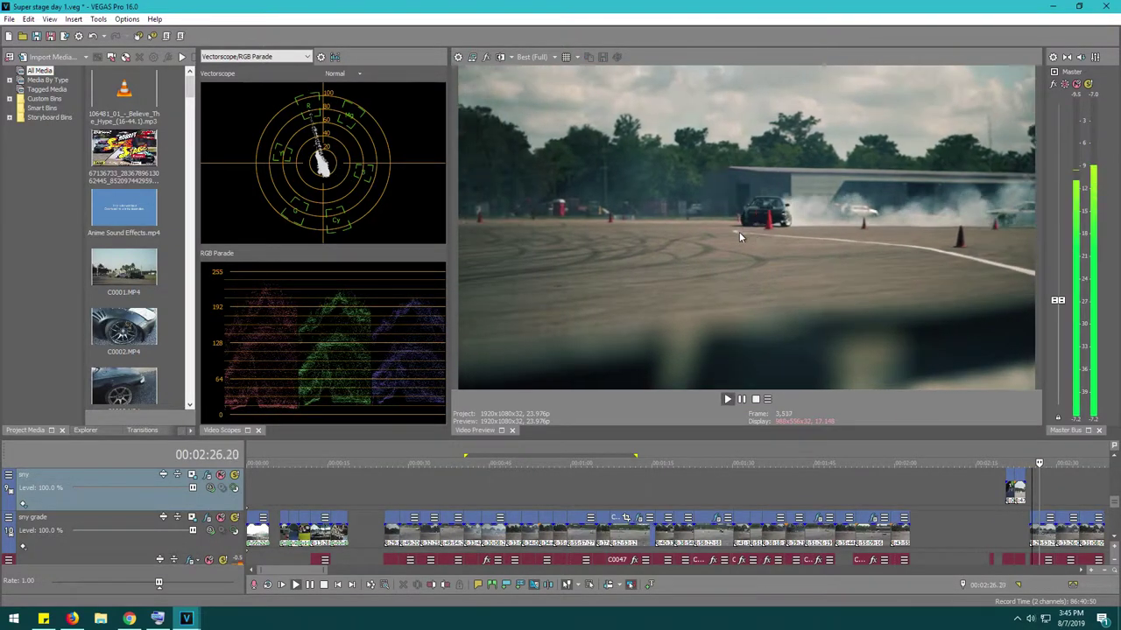
pyautogui.press('space')
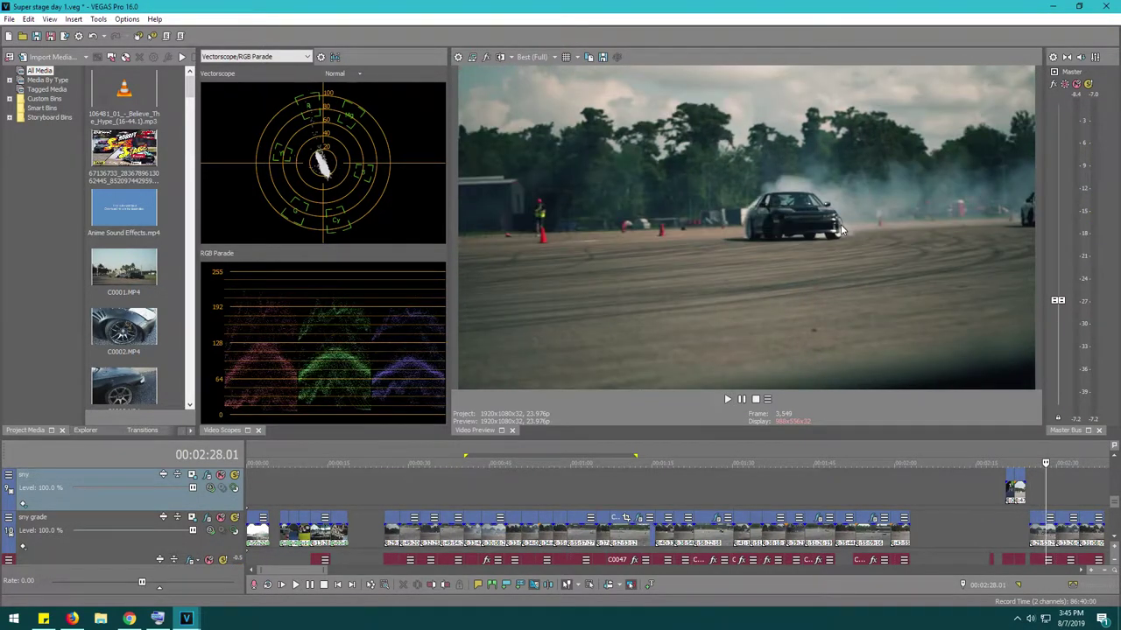
pyautogui.press('space')
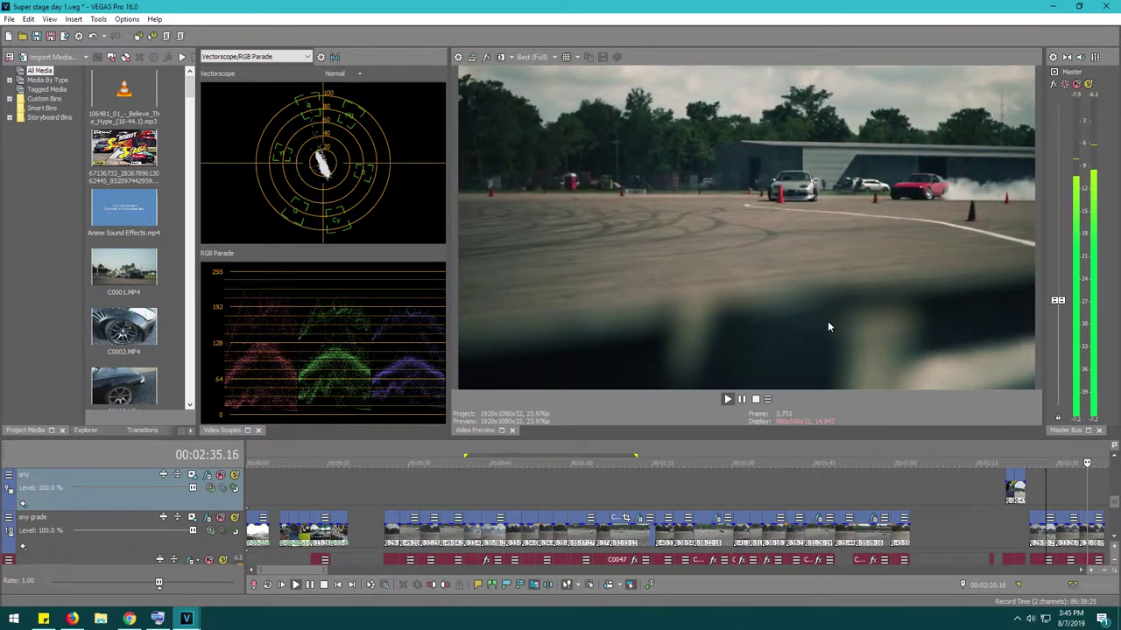
pyautogui.press('space')
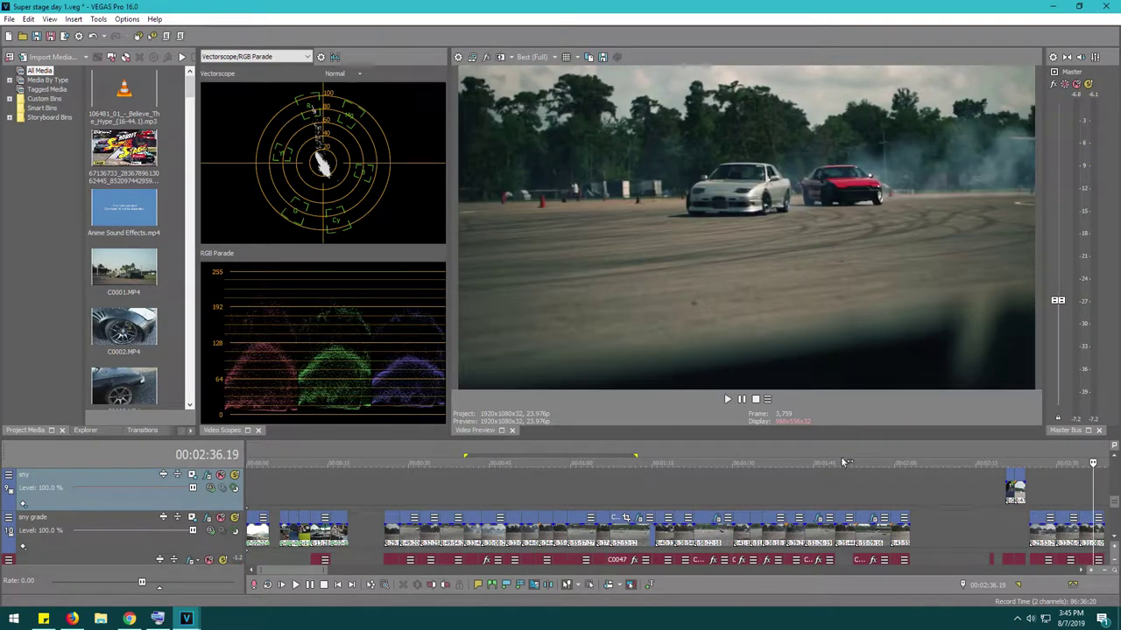
# Review the roof-level GoPro chase footage of the yellow car between about 00:02:35 and 00:02:48.
pyautogui.hscroll(4, 857, 497)
pyautogui.click(773, 500)
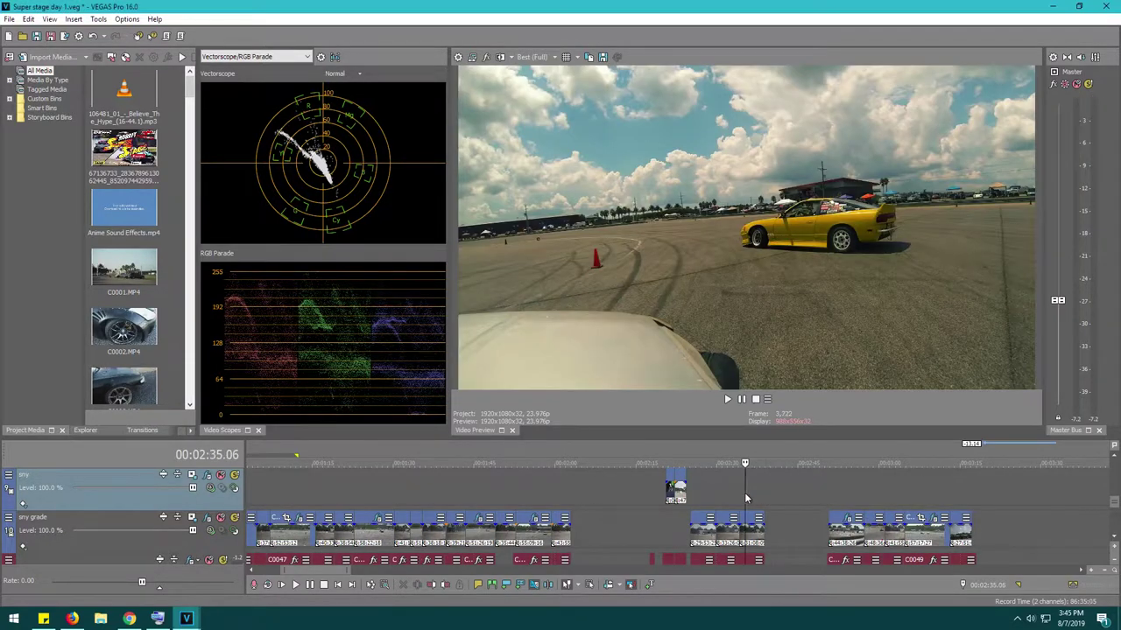
pyautogui.click(745, 492)
pyautogui.click(761, 497)
pyautogui.press('space')
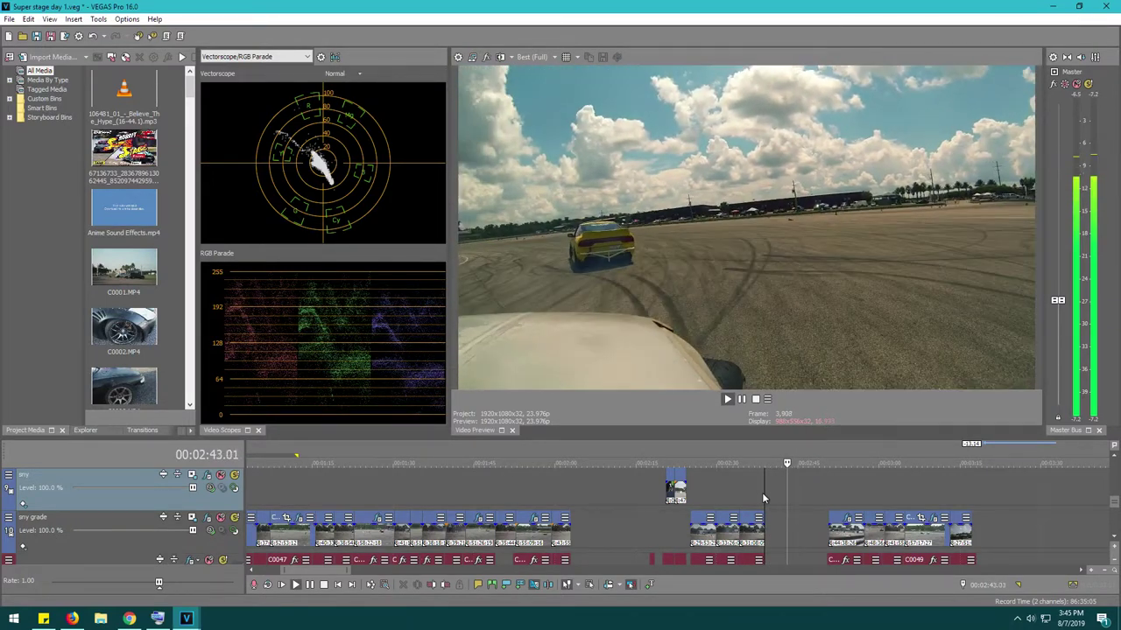
pyautogui.press('Return')
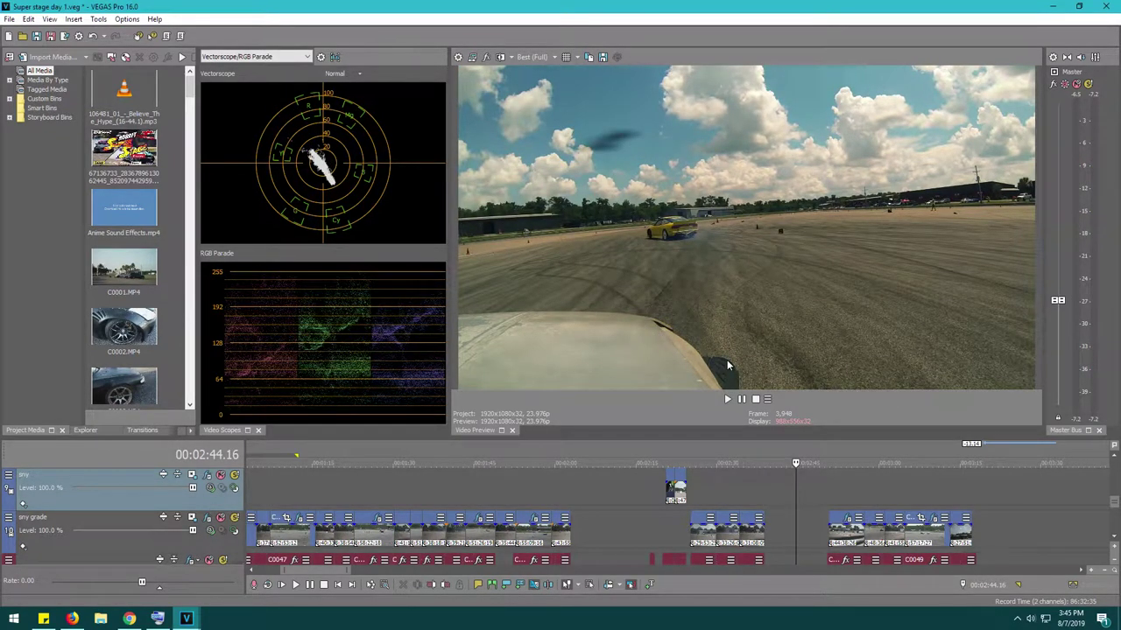
pyautogui.press('Return')
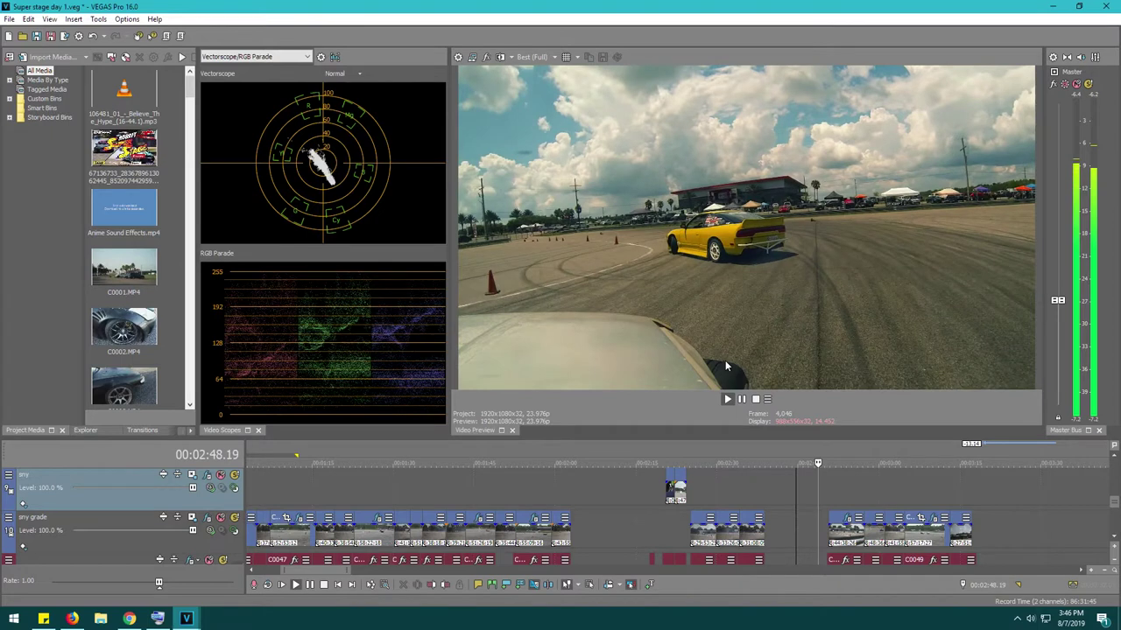
# Scrub through the tandem drifting clips after the yellow-car footage, from about 00:02:51 to 00:03:01.
pyautogui.click(835, 488)
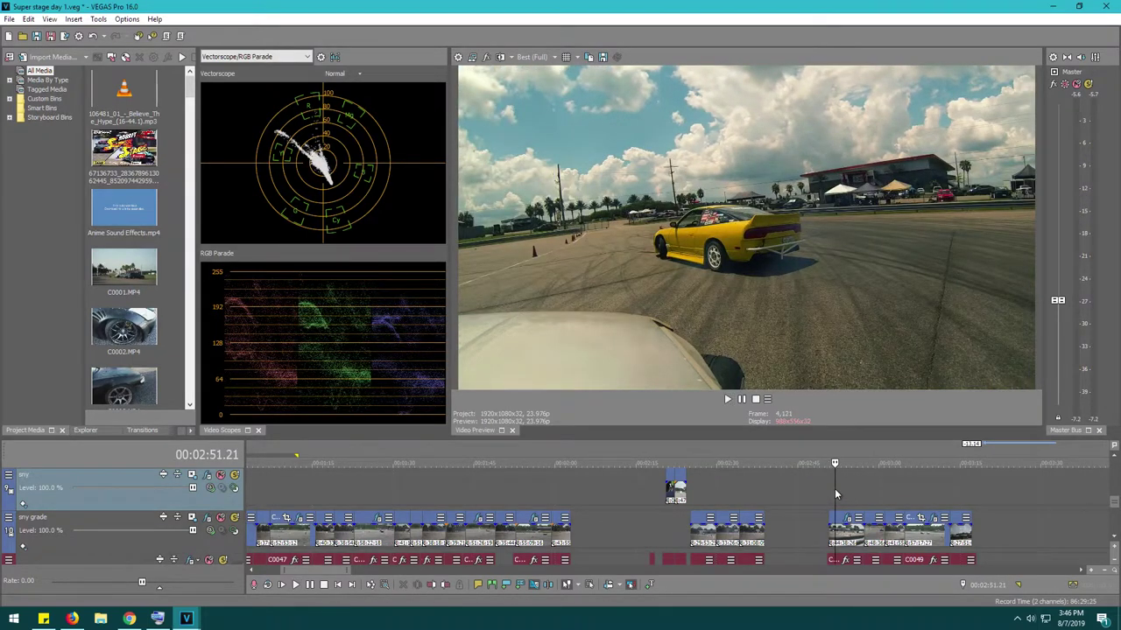
pyautogui.click(842, 489)
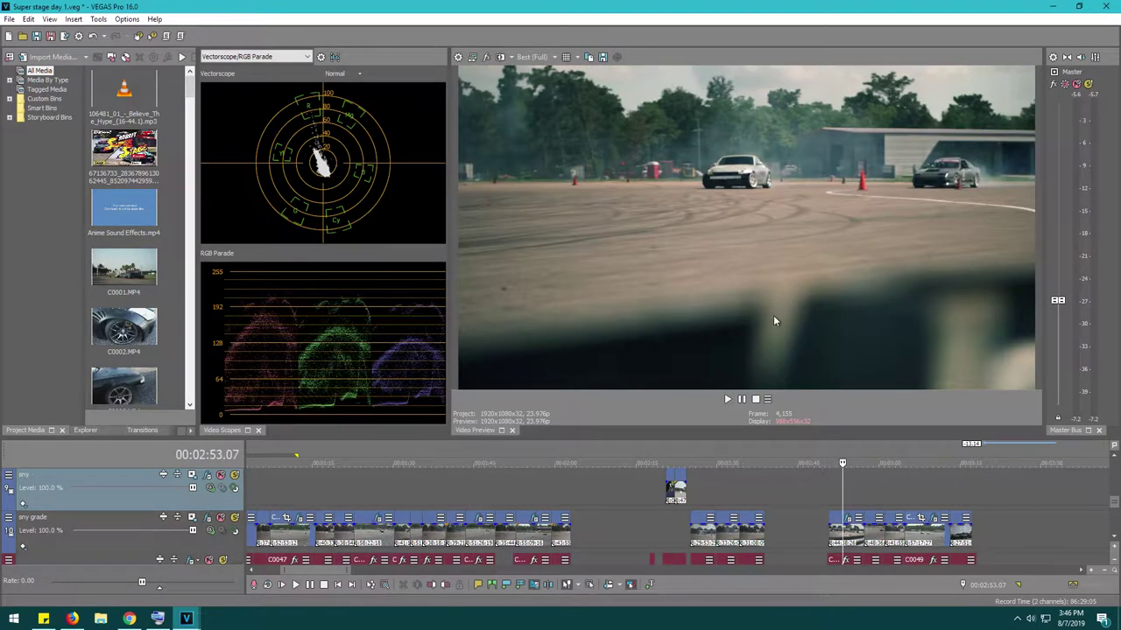
pyautogui.click(853, 491)
pyautogui.click(867, 496)
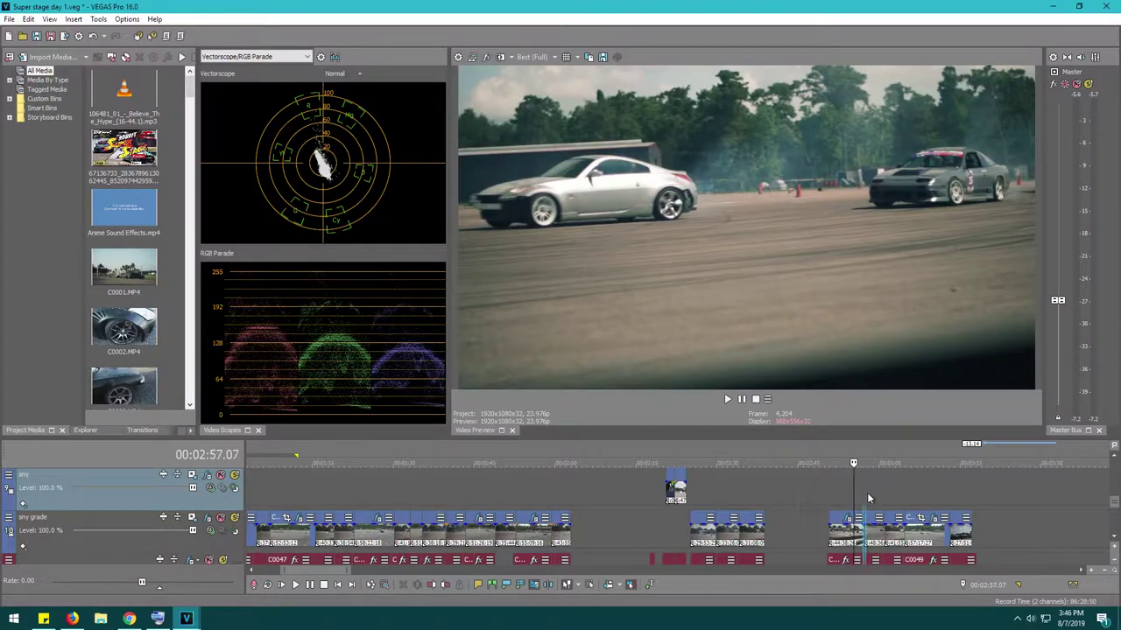
pyautogui.click(876, 497)
pyautogui.click(886, 497)
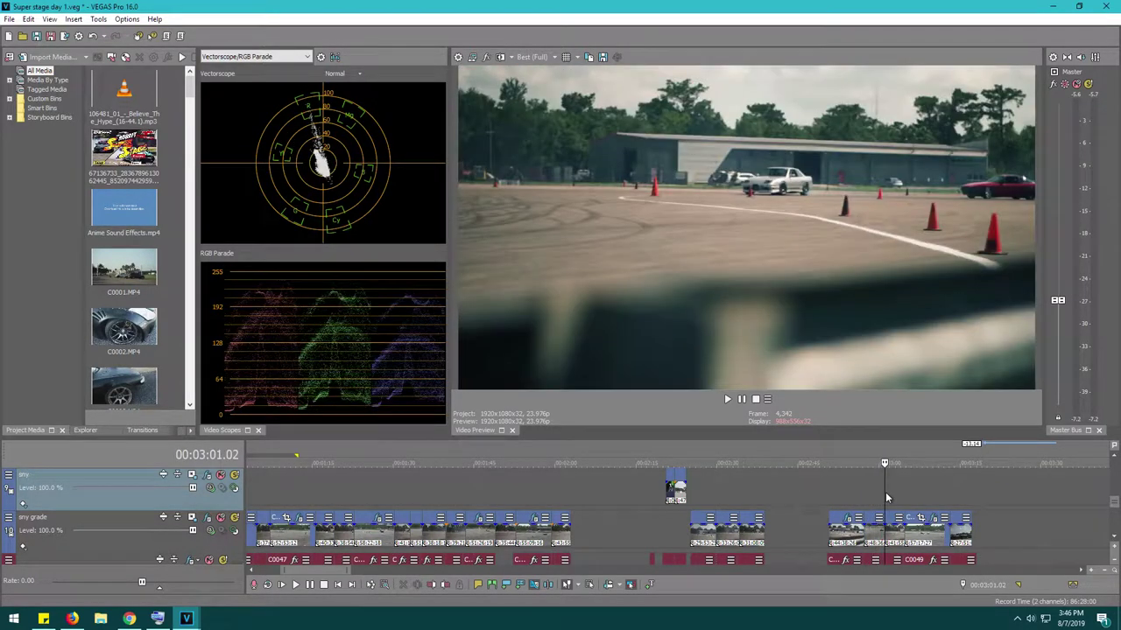
pyautogui.press('space')
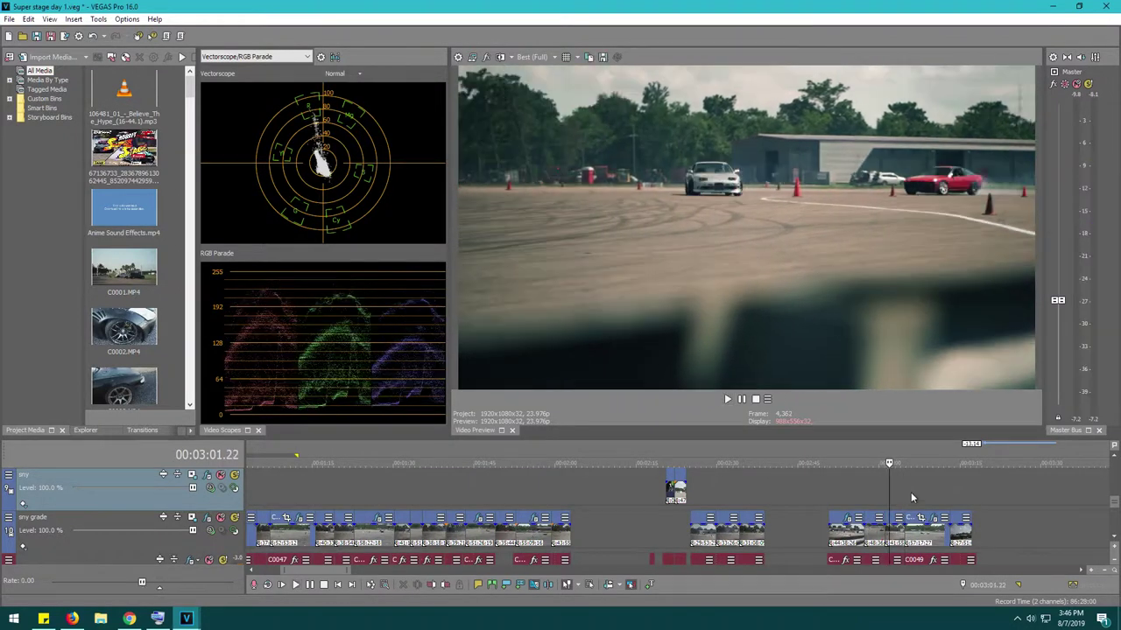
# Play the last drifting clips from about 00:03:06 and the mini-bike clip that closes the section at 00:03:18.
pyautogui.click(911, 493)
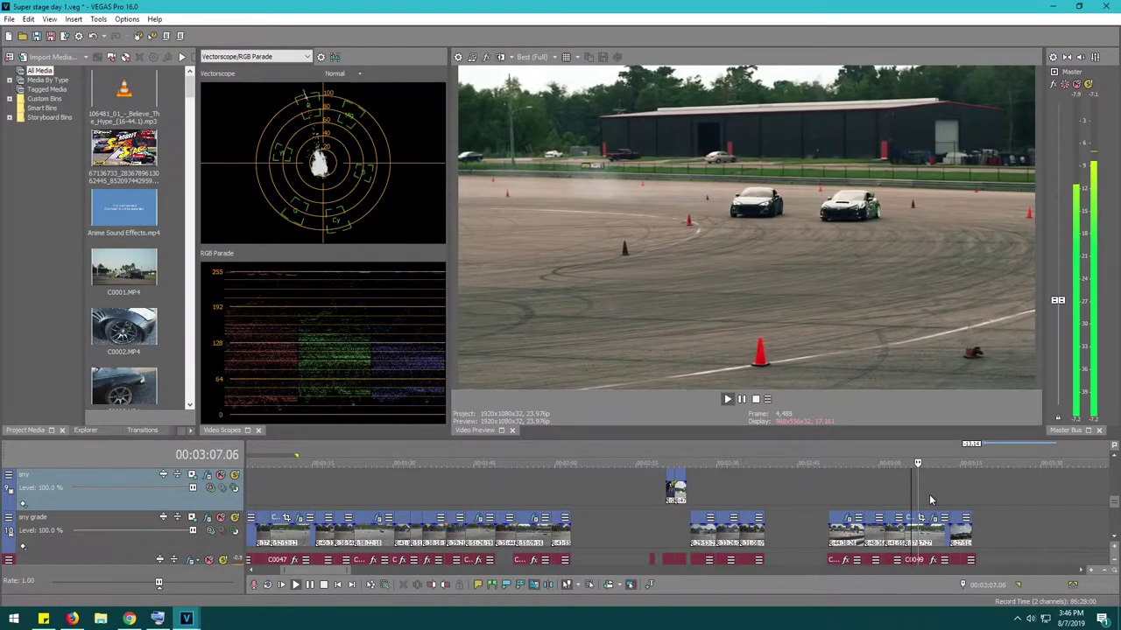
pyautogui.press('space')
pyautogui.press('space')
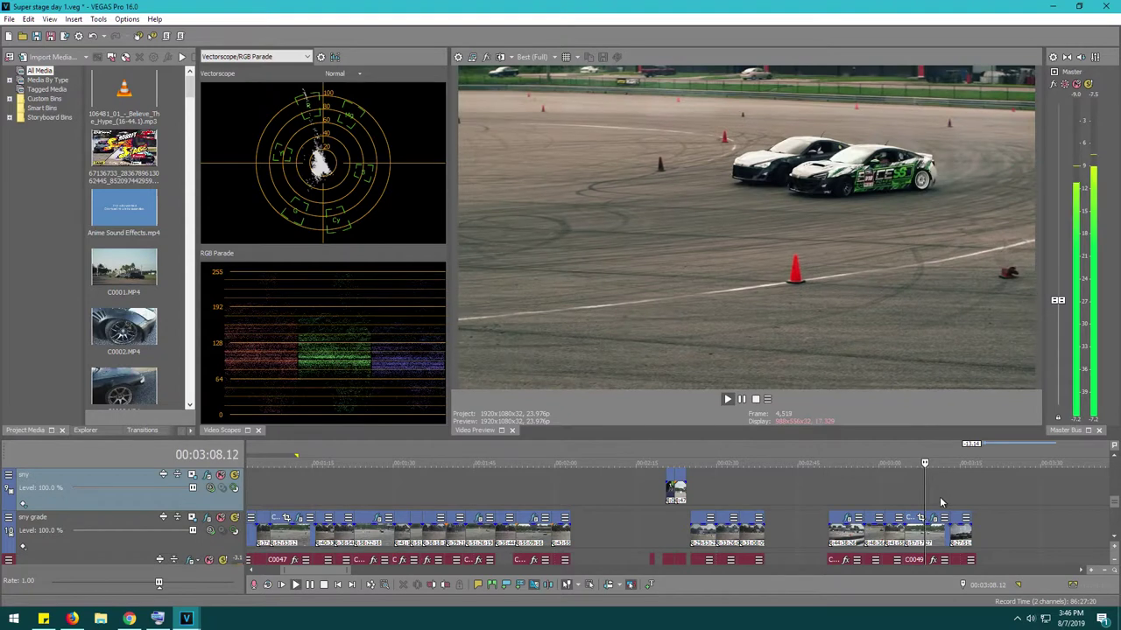
pyautogui.click(943, 499)
pyautogui.press('space')
pyautogui.click(948, 505)
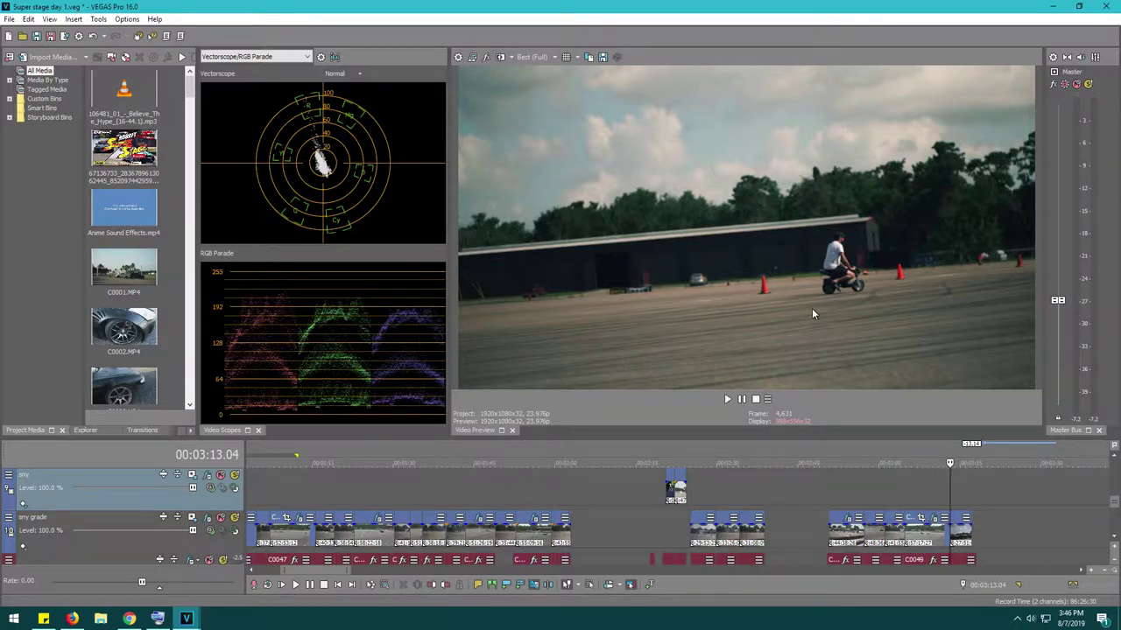
pyautogui.press('space')
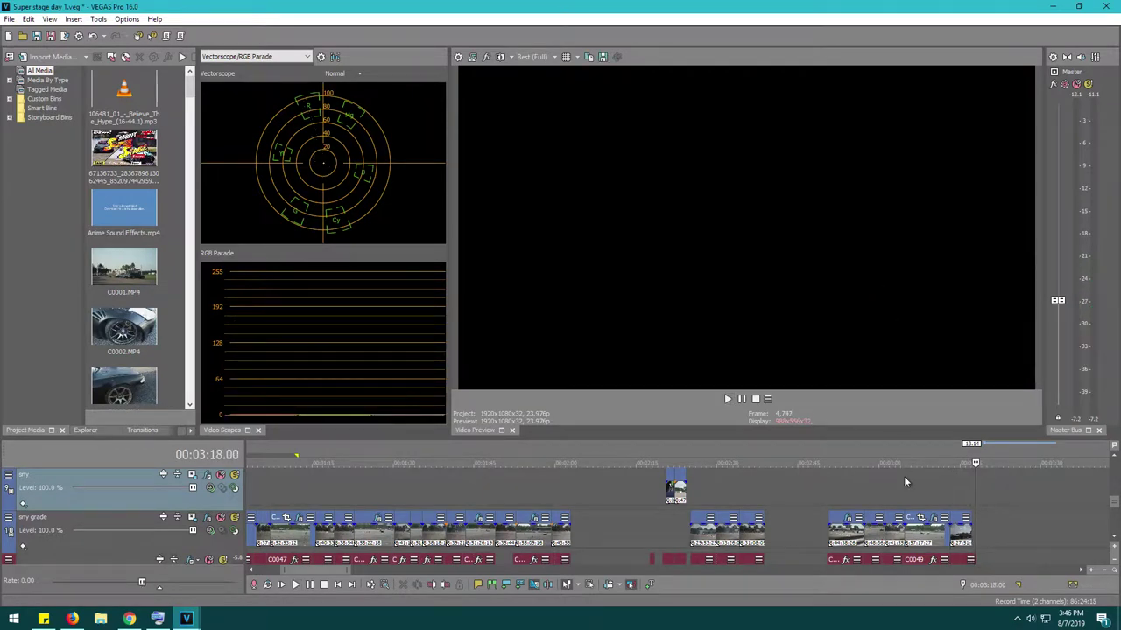
# Play the final GoPro footage through to 00:03:33.05, and return to the drifting clip at about 00:01:45.
pyautogui.press('space')
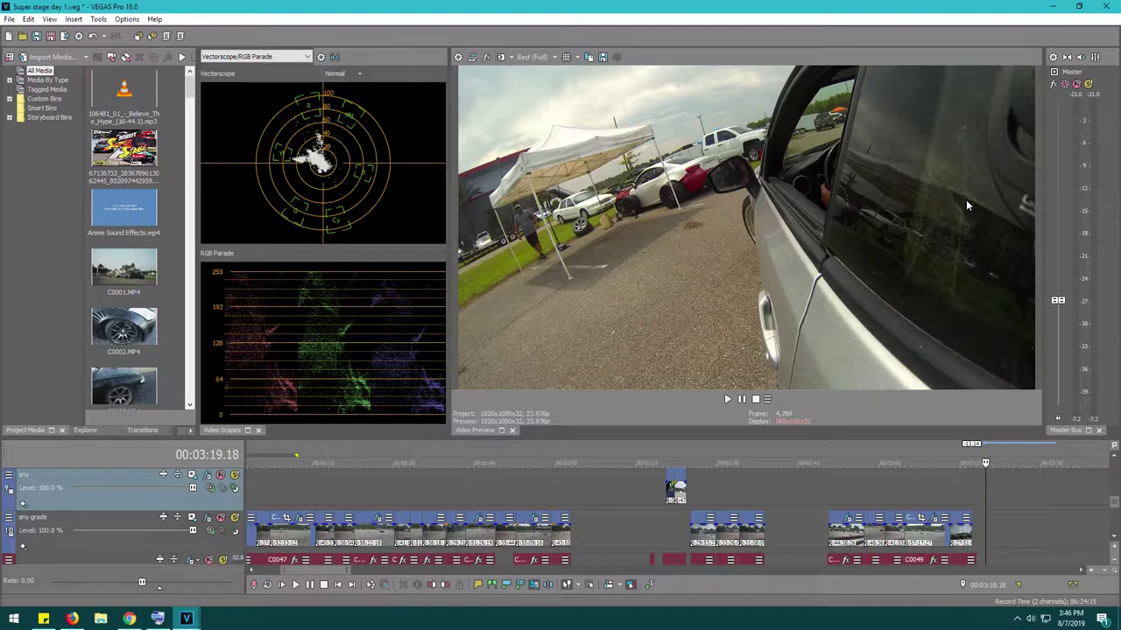
pyautogui.press('space')
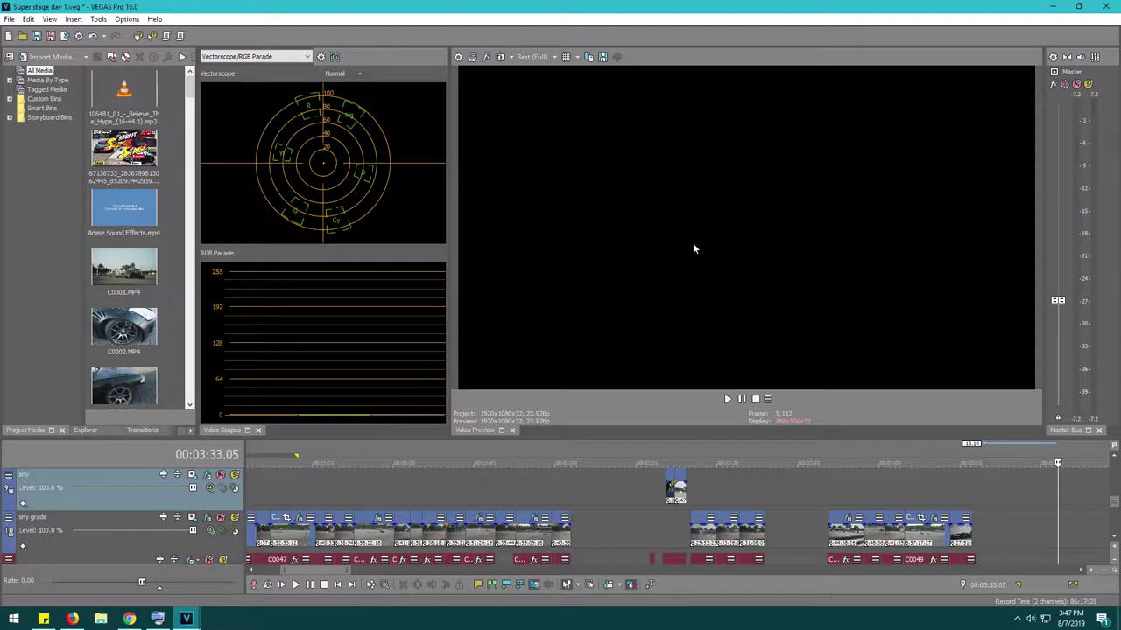
pyautogui.click(479, 513)
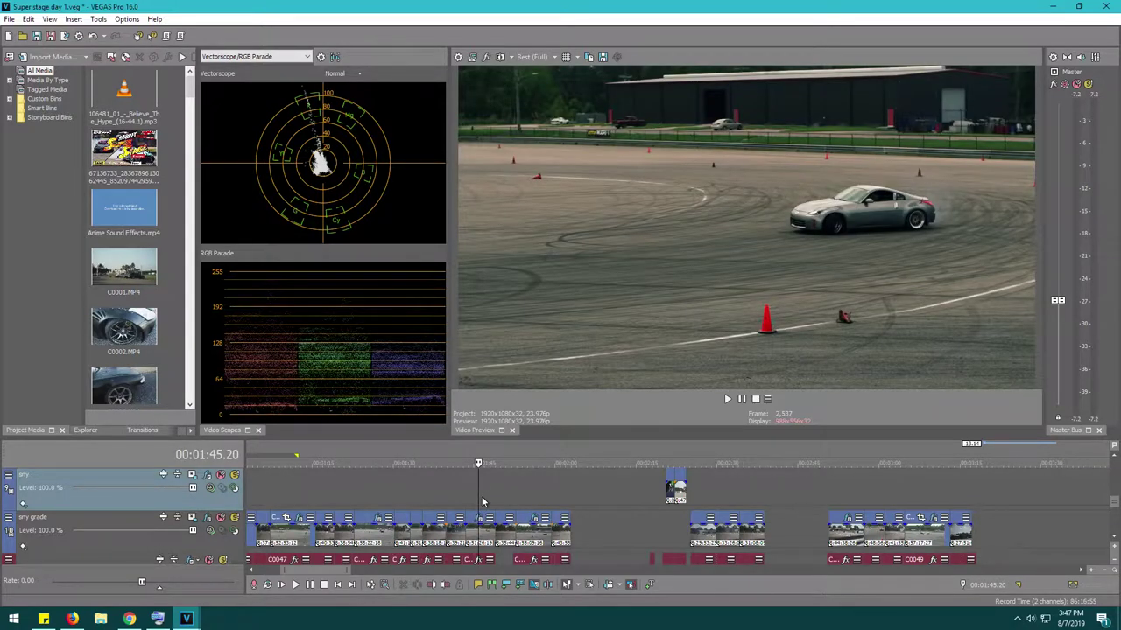
# Step back frame by frame through the silver car's drifting shot from 00:01:45.20 to 00:01:45.02.
pyautogui.press('Left')
pyautogui.press('Left')
pyautogui.press('Left')
pyautogui.press('Left')
pyautogui.press('Left')
pyautogui.press('Left')
pyautogui.press('Left')
pyautogui.press('Left')
pyautogui.press('Left')
pyautogui.press('Left')
pyautogui.press('Left')
pyautogui.press('Left')
pyautogui.press('Left')
pyautogui.press('Left')
pyautogui.press('Left')
pyautogui.press('Left')
pyautogui.press('Left')
pyautogui.press('Left')
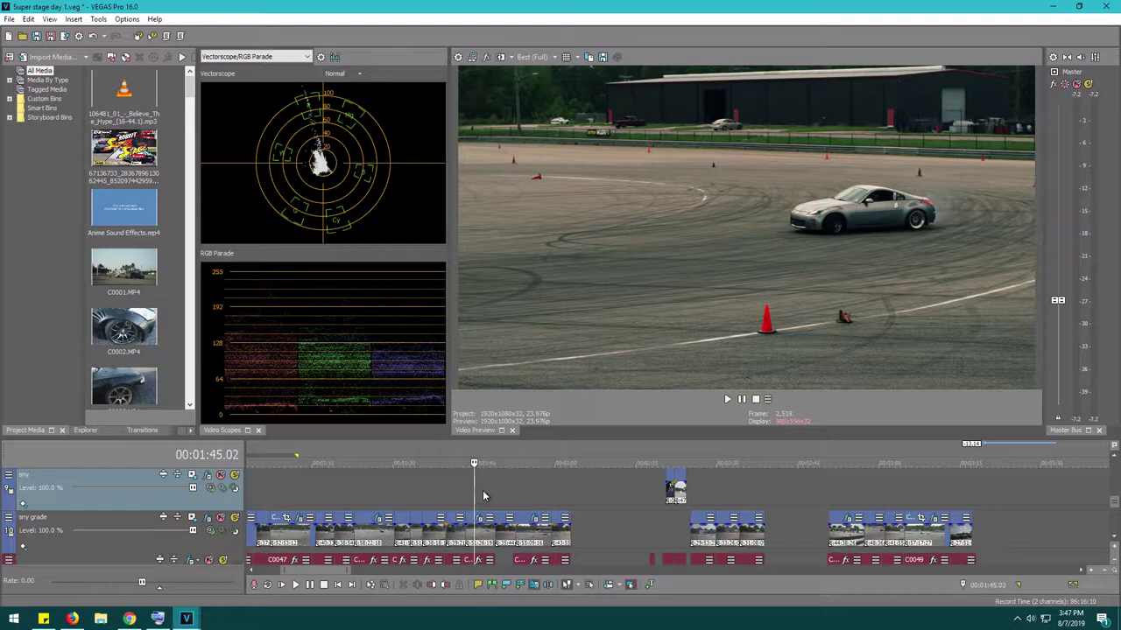
pyautogui.moveTo(483, 497)
pyautogui.mouseDown()
pyautogui.moveTo(465, 493)
pyautogui.moveTo(474, 492)
pyautogui.mouseUp()
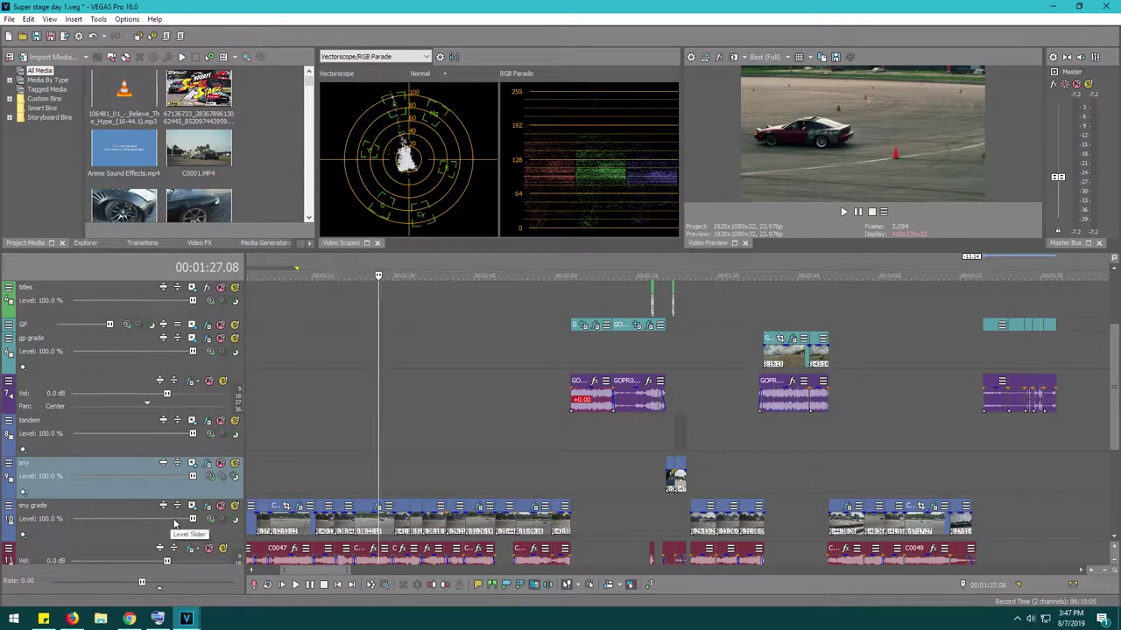
# Bring up the effects of the drifting clip at 00:01:45.18 and of its sny grade track, then close both.
pyautogui.click(478, 506)
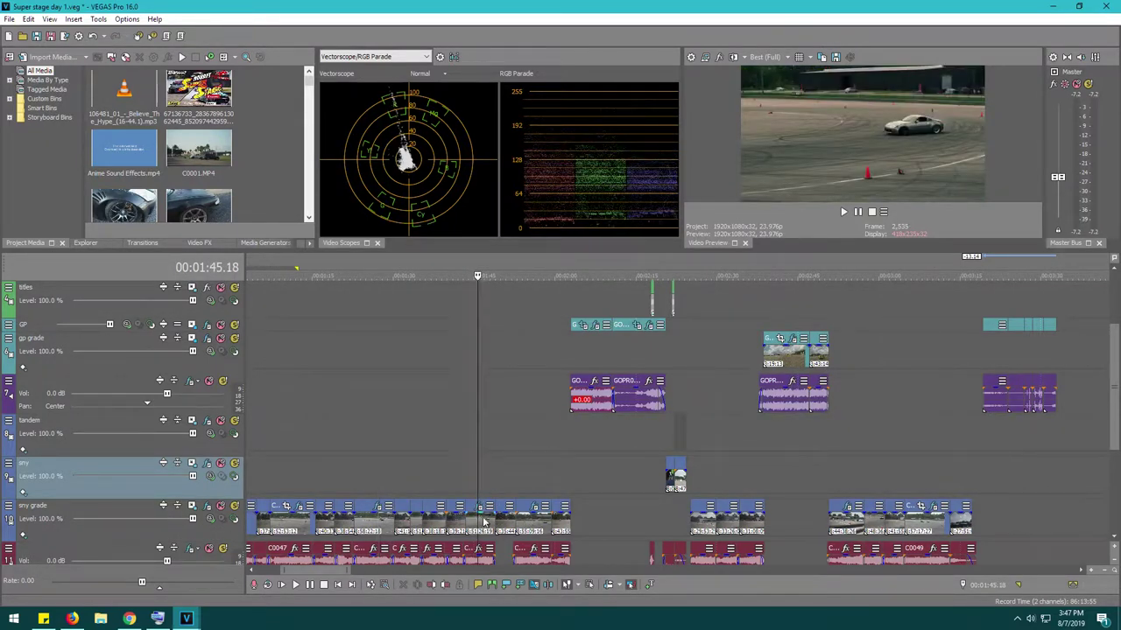
pyautogui.scroll(5, 482, 523)
pyautogui.click(761, 508)
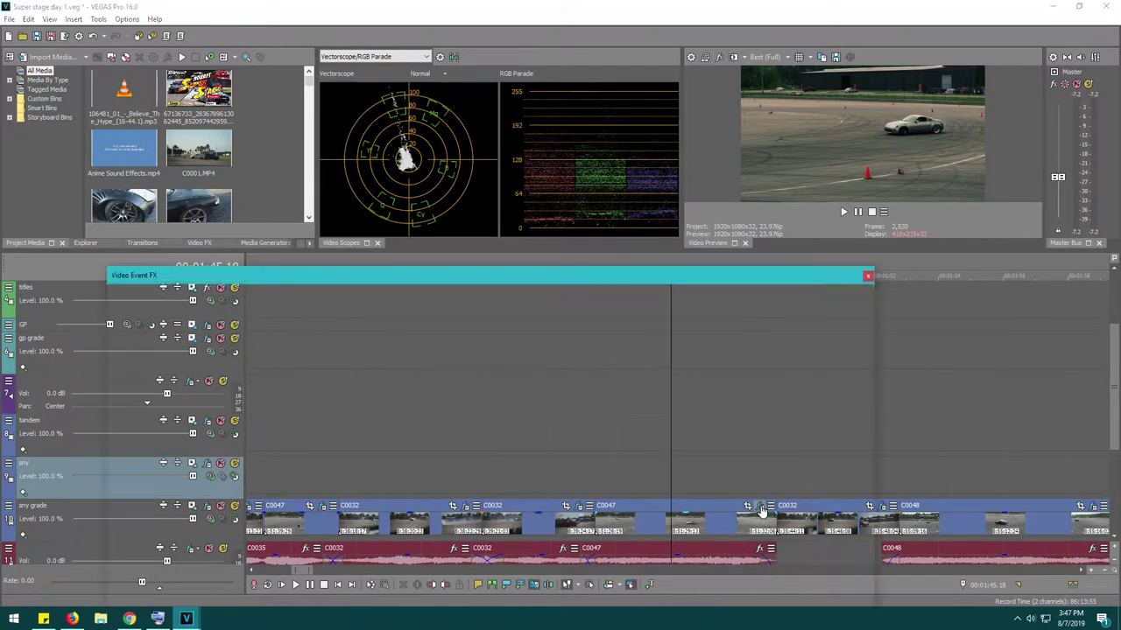
pyautogui.click(867, 277)
pyautogui.click(203, 506)
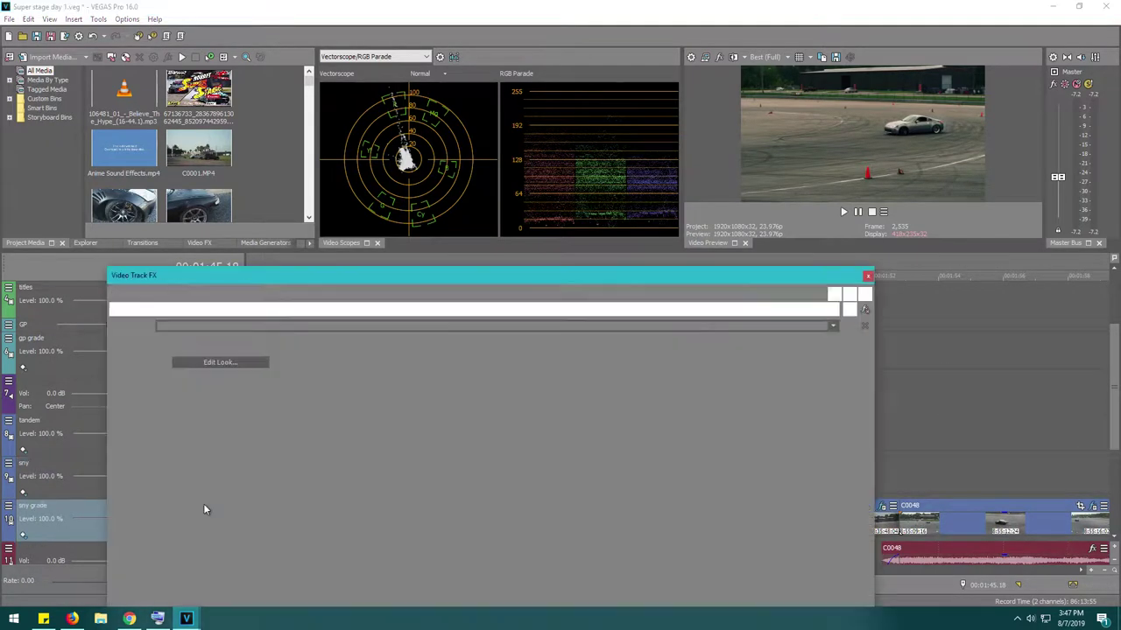
pyautogui.click(867, 277)
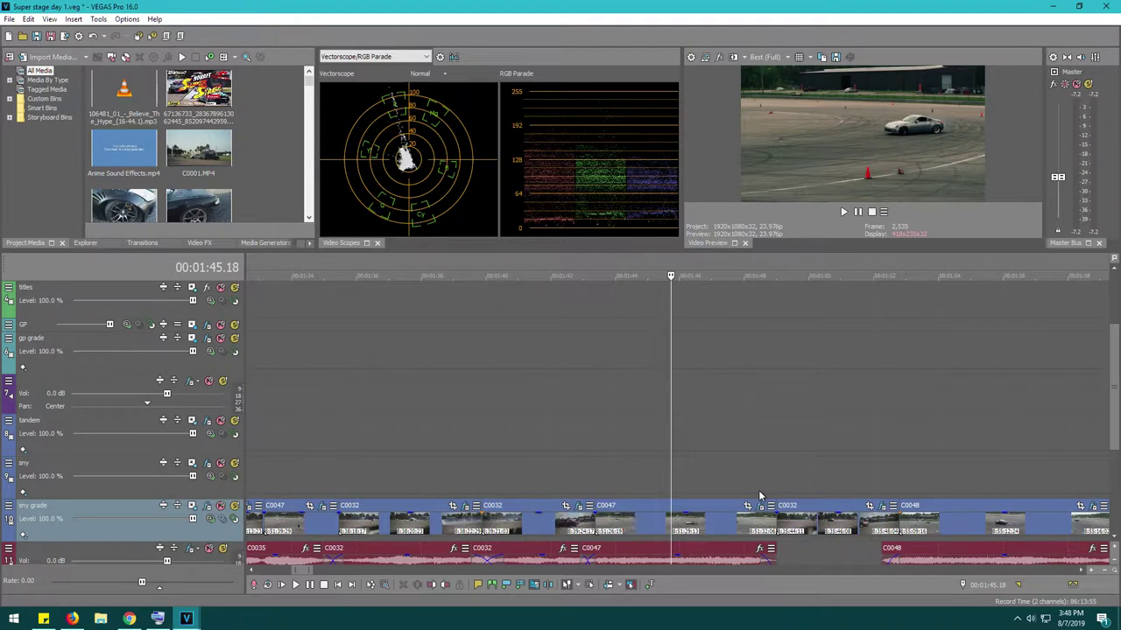
# Compare the drifting shot with and without Mojo Optimus in the sny grade track's Looks effect, leaving it enabled.
pyautogui.click(208, 506)
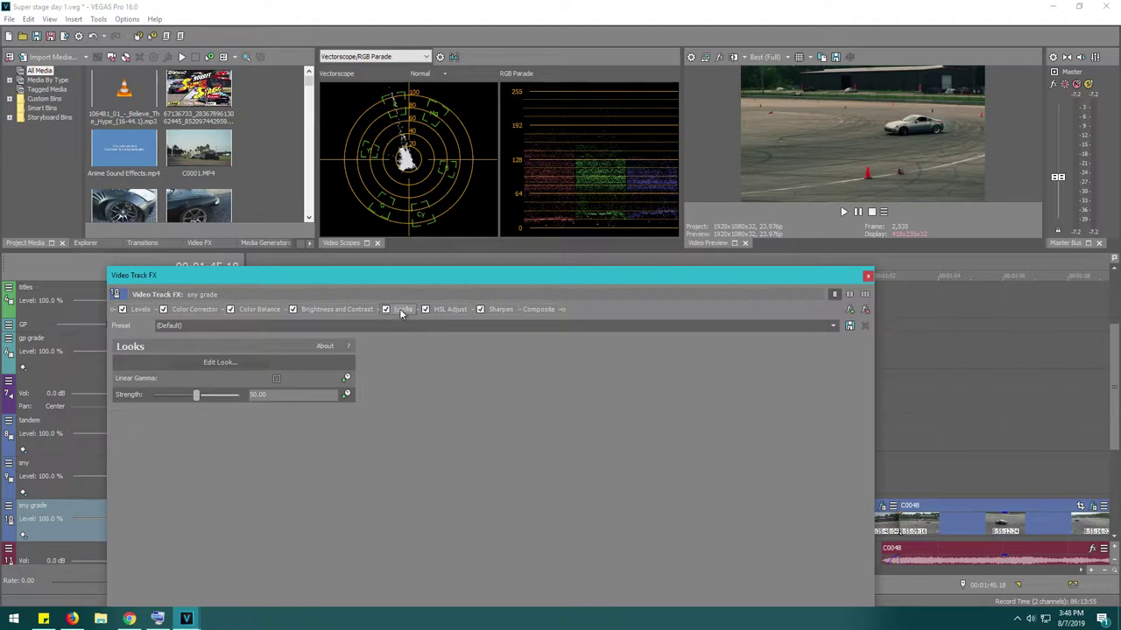
pyautogui.click(249, 364)
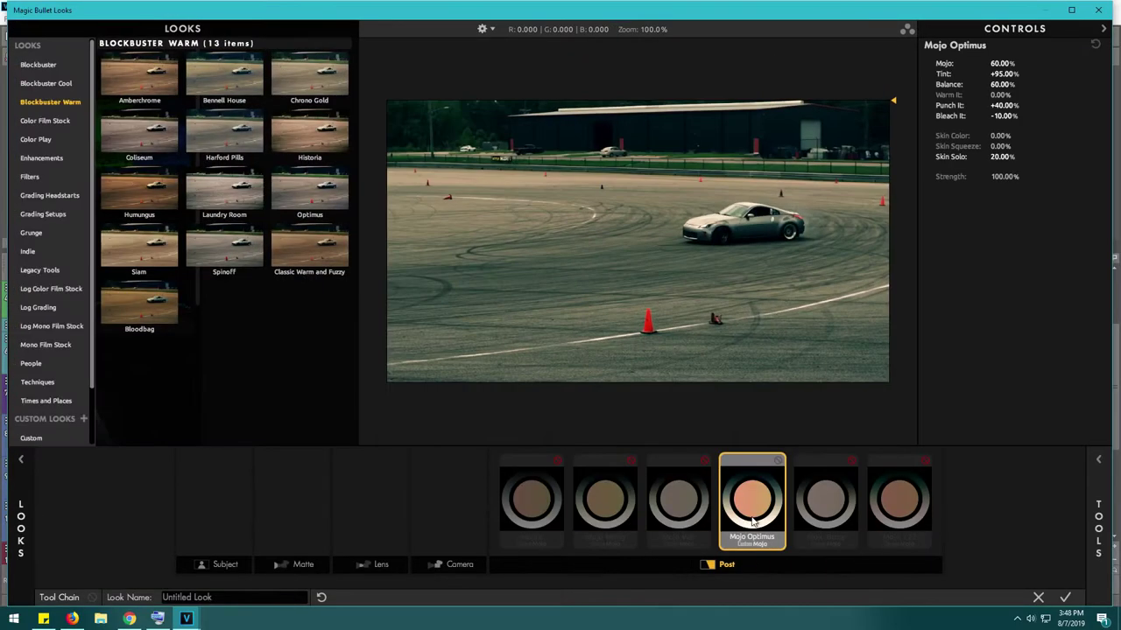
pyautogui.click(779, 462)
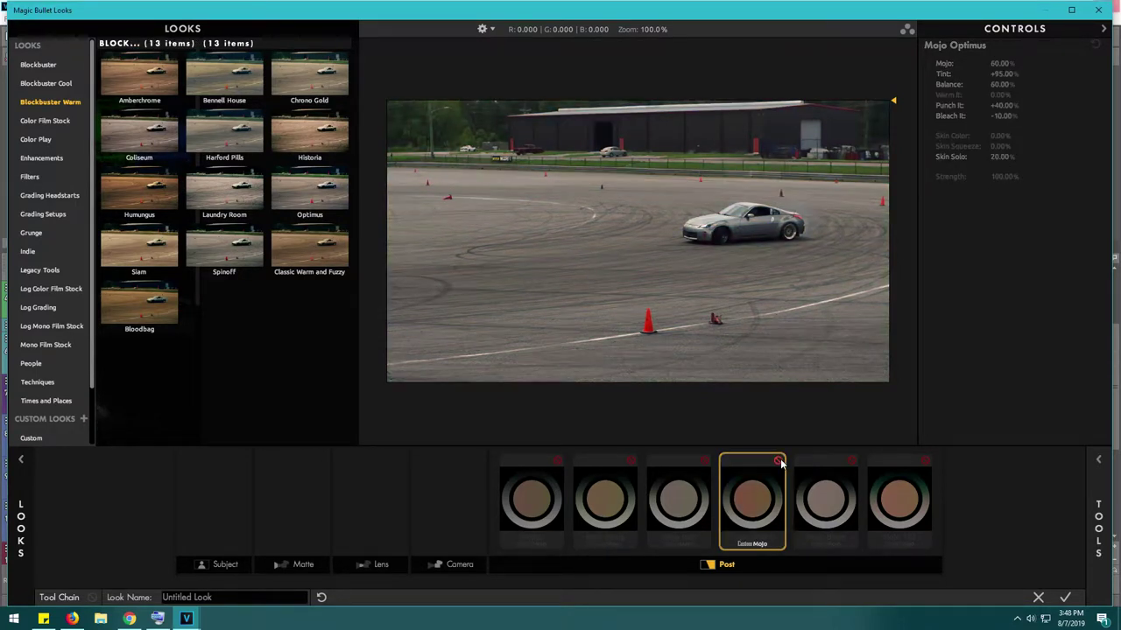
pyautogui.click(778, 461)
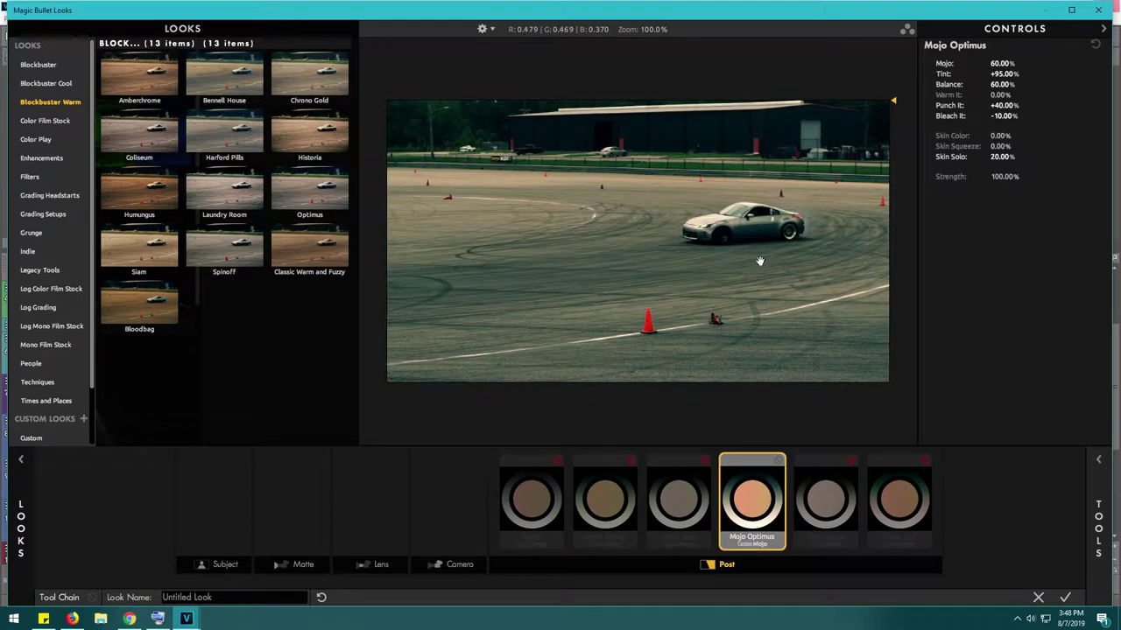
pyautogui.click(1065, 599)
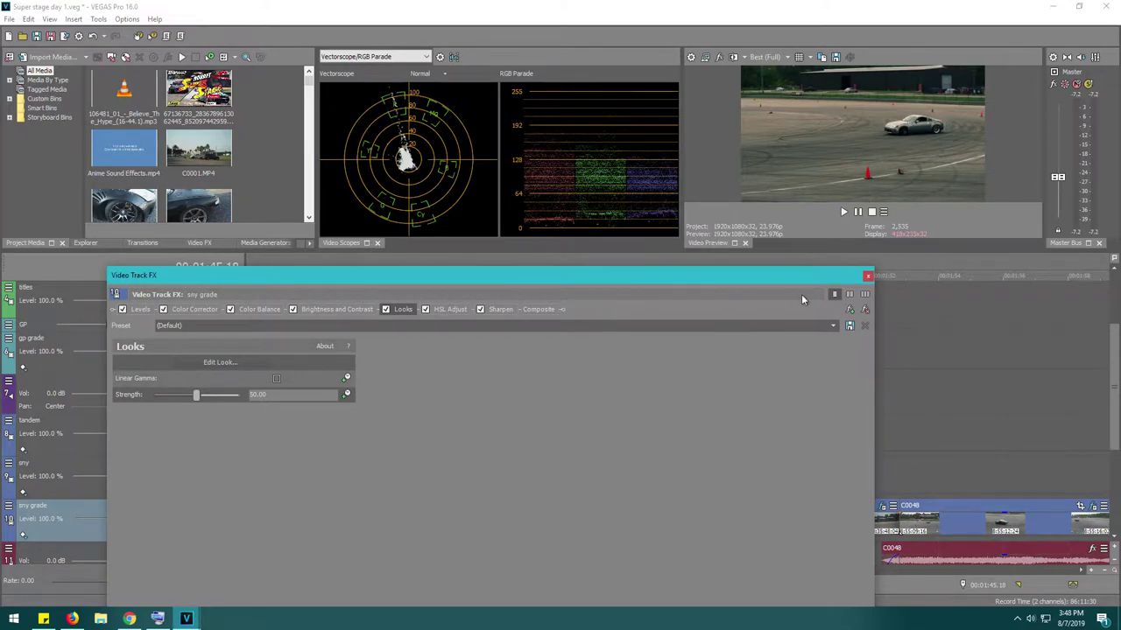
pyautogui.click(867, 276)
# Compare the GoPro chase shot at 00:02:43.08 with the gp grade track's Looks effect off and on, leaving it enabled.
pyautogui.scroll(-5, 801, 405)
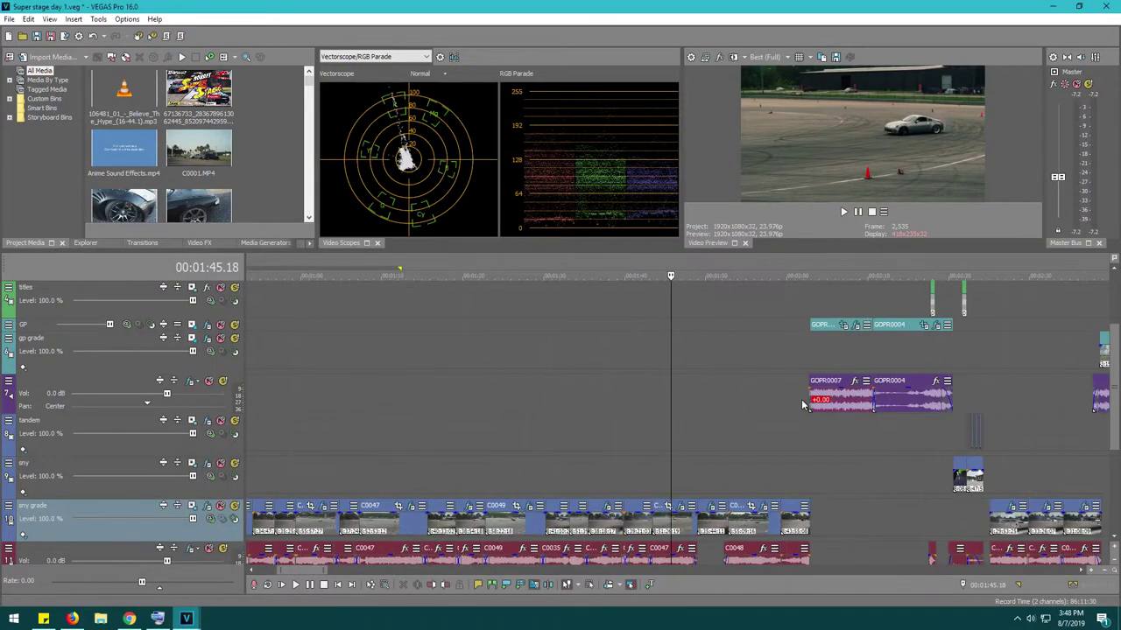
pyautogui.click(841, 450)
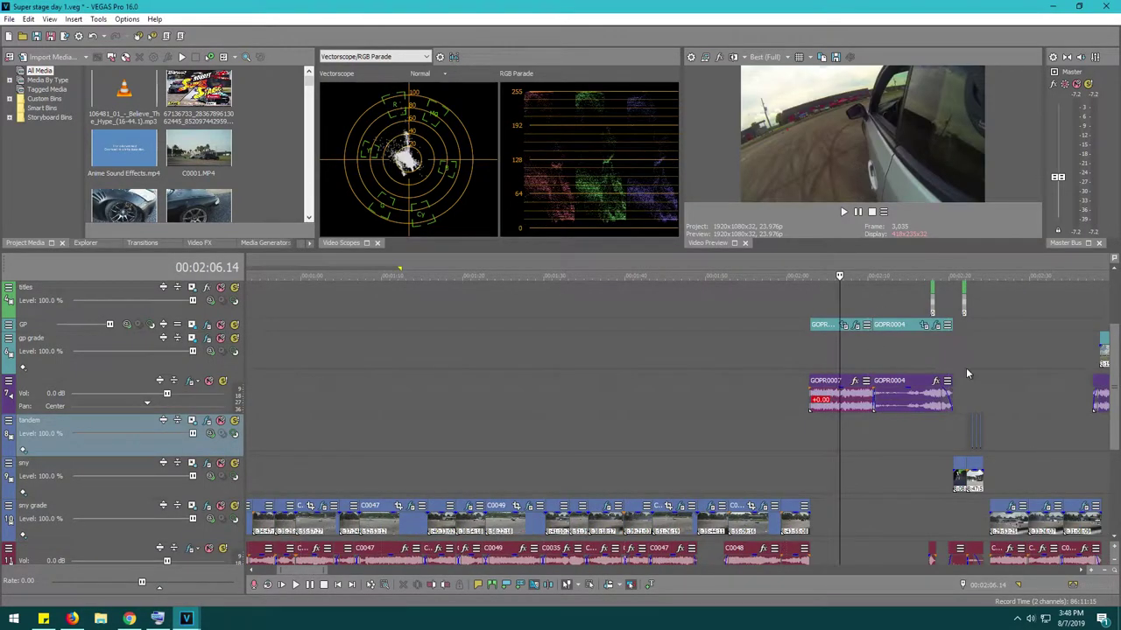
pyautogui.scroll(-3, 966, 368)
pyautogui.click(819, 316)
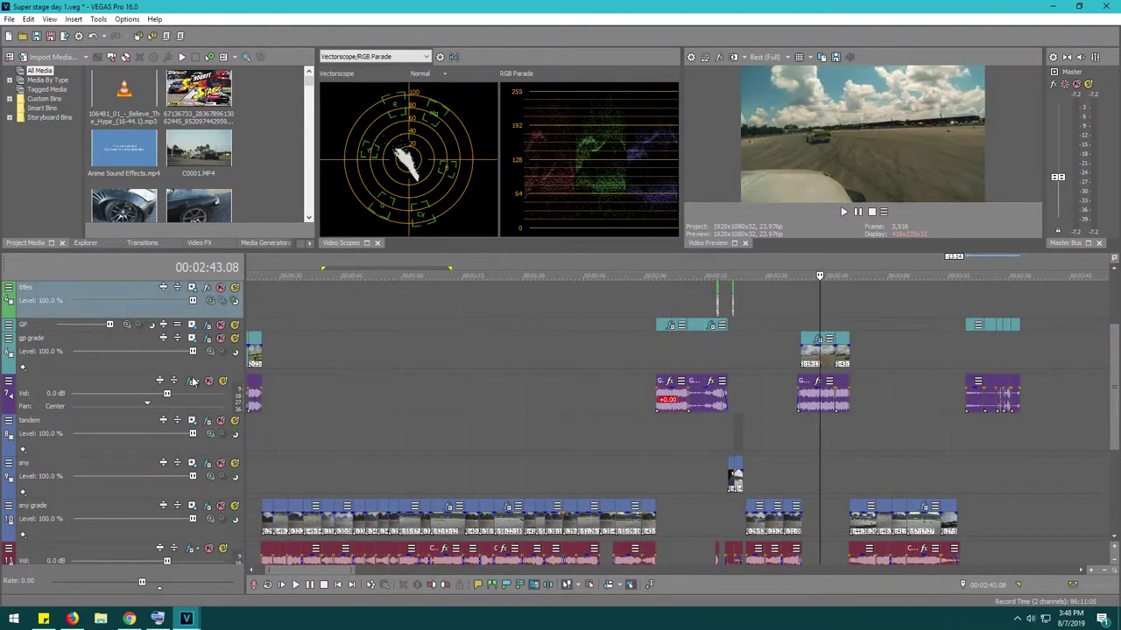
pyautogui.click(206, 338)
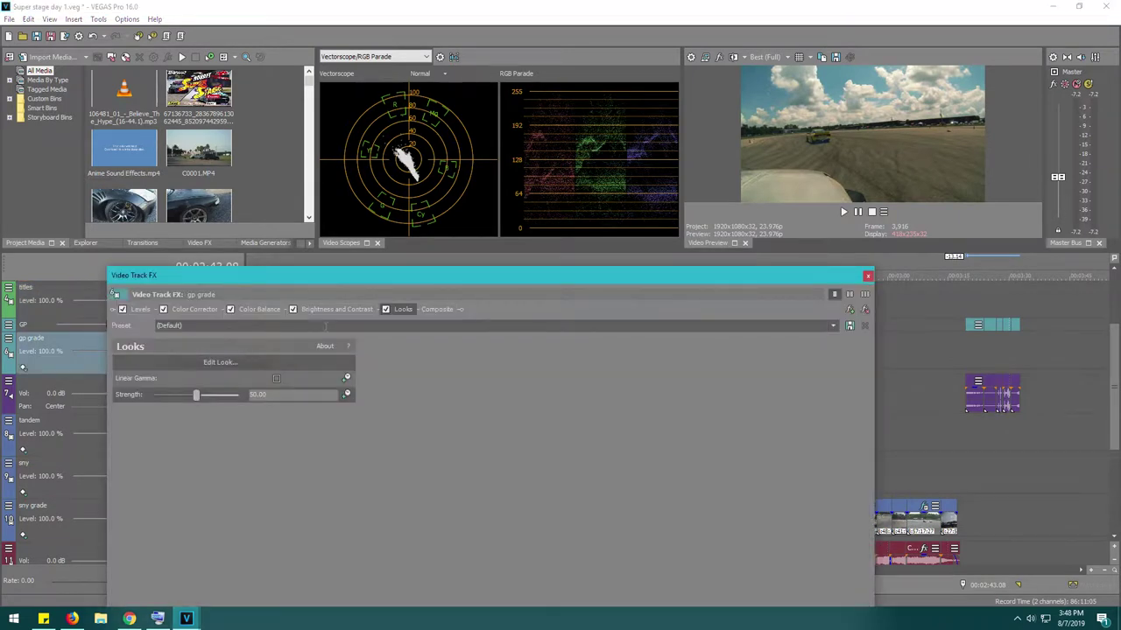
pyautogui.click(385, 310)
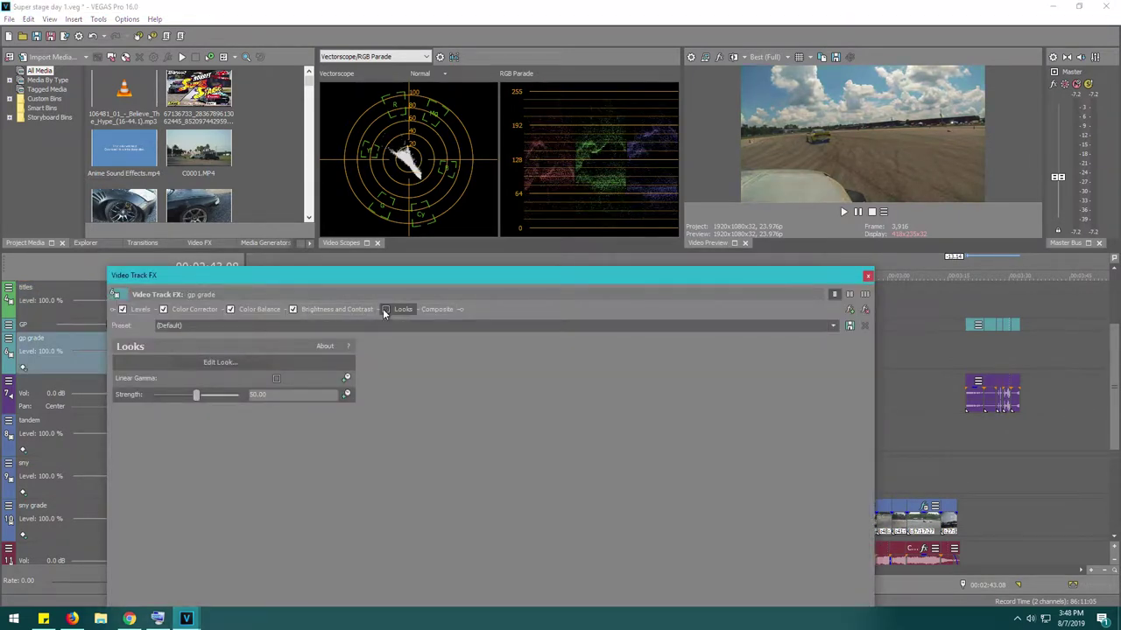
pyautogui.click(385, 310)
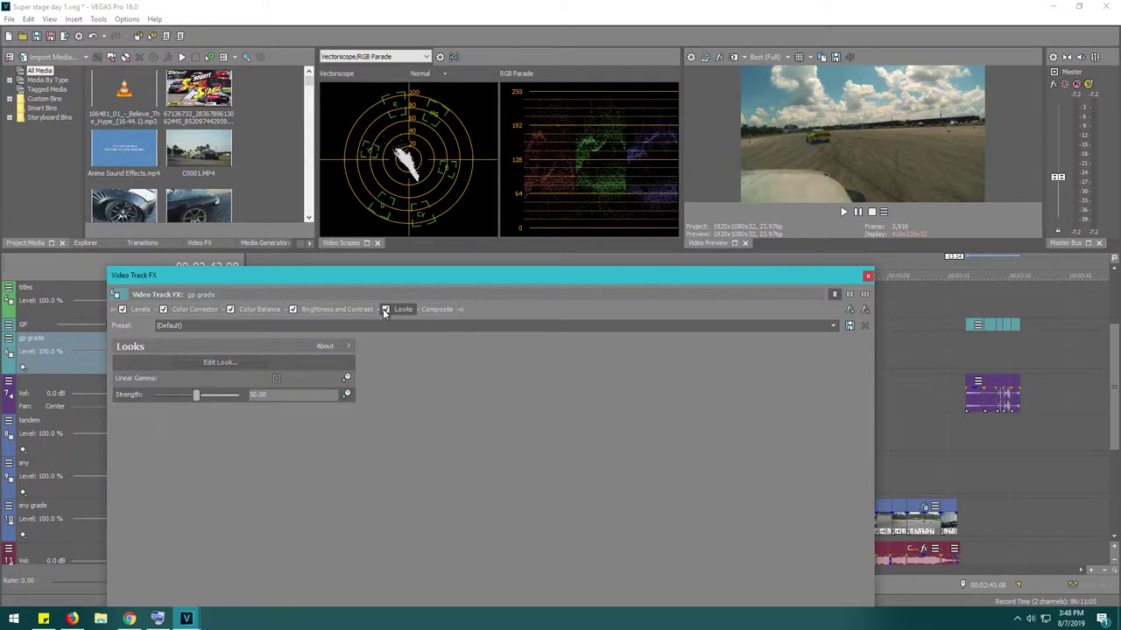
pyautogui.click(867, 276)
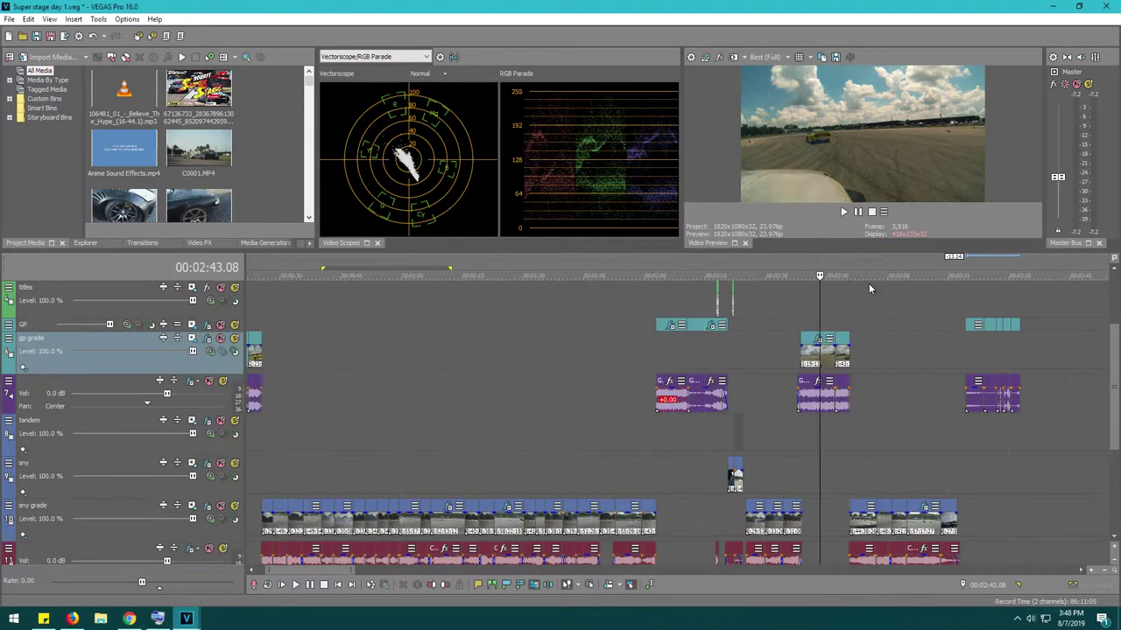
# Skim the graded footage after the GoPro chase, from the drifting clips through to 00:03:26.21.
pyautogui.click(833, 440)
pyautogui.click(892, 449)
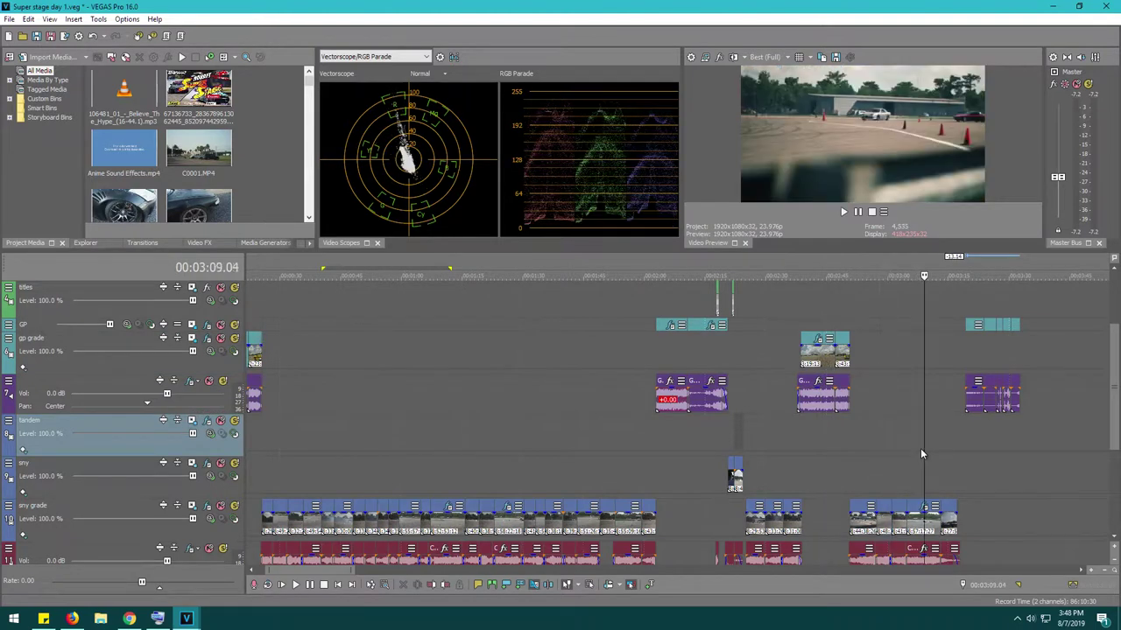
pyautogui.click(922, 449)
pyautogui.click(960, 452)
pyautogui.click(994, 451)
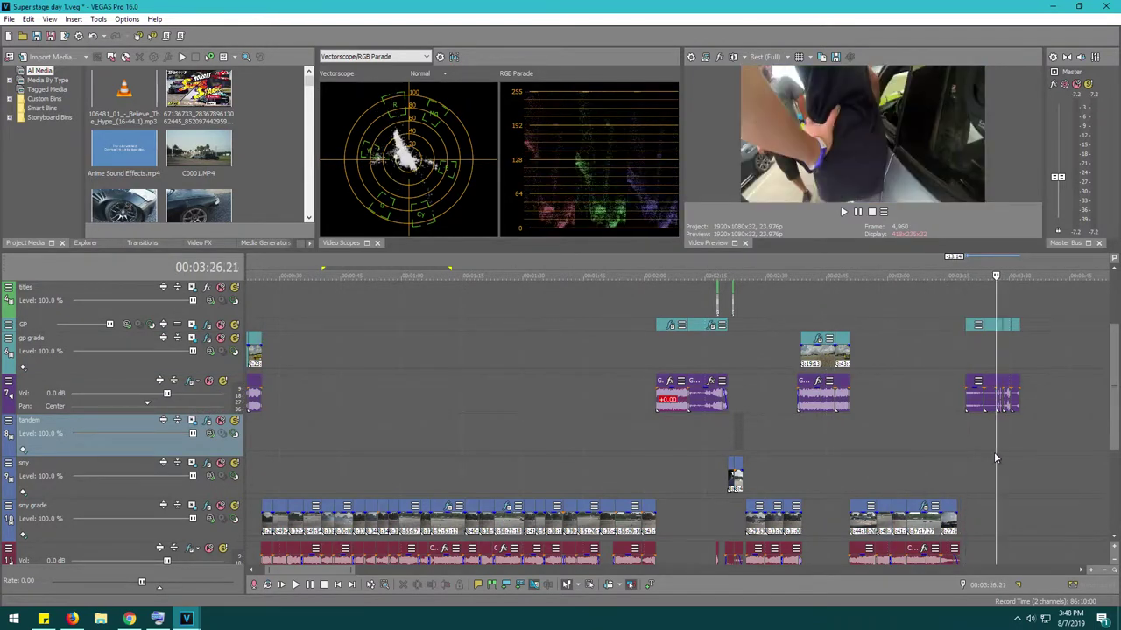
# Return to the drifting clip at 00:01:24.12 and check the sny grade track's effects on it.
pyautogui.click(500, 453)
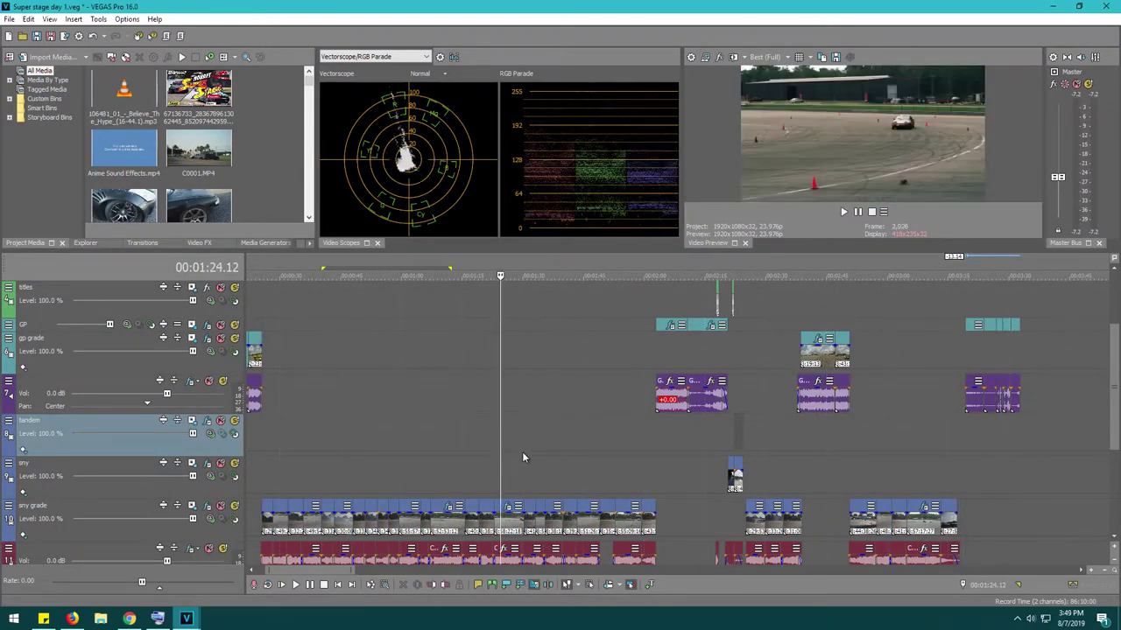
pyautogui.scroll(5, 508, 465)
pyautogui.click(208, 512)
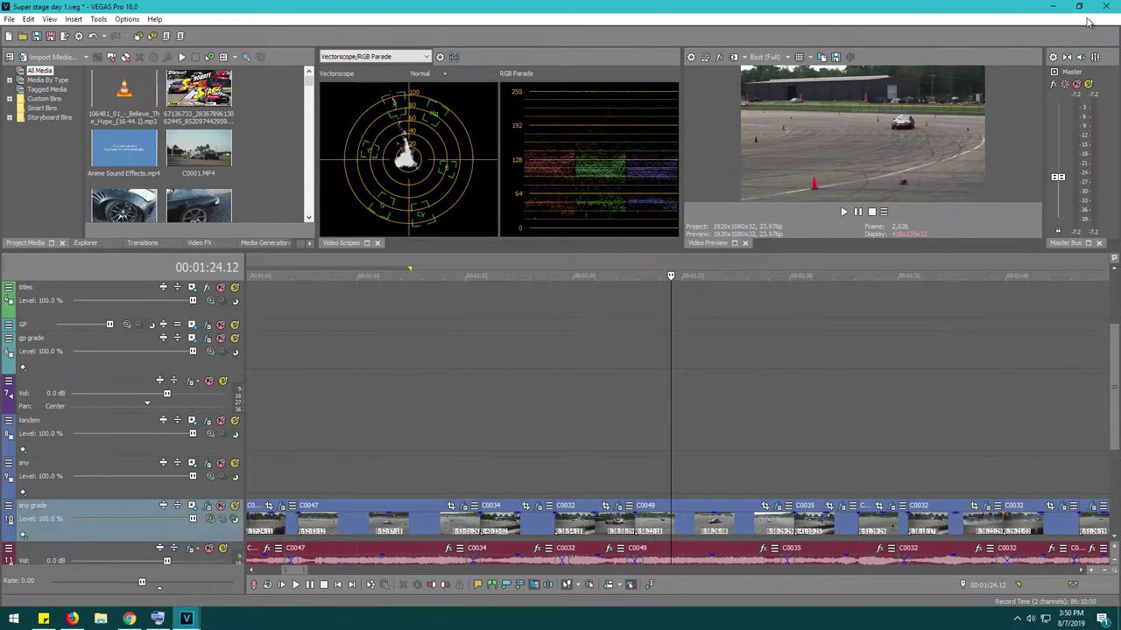
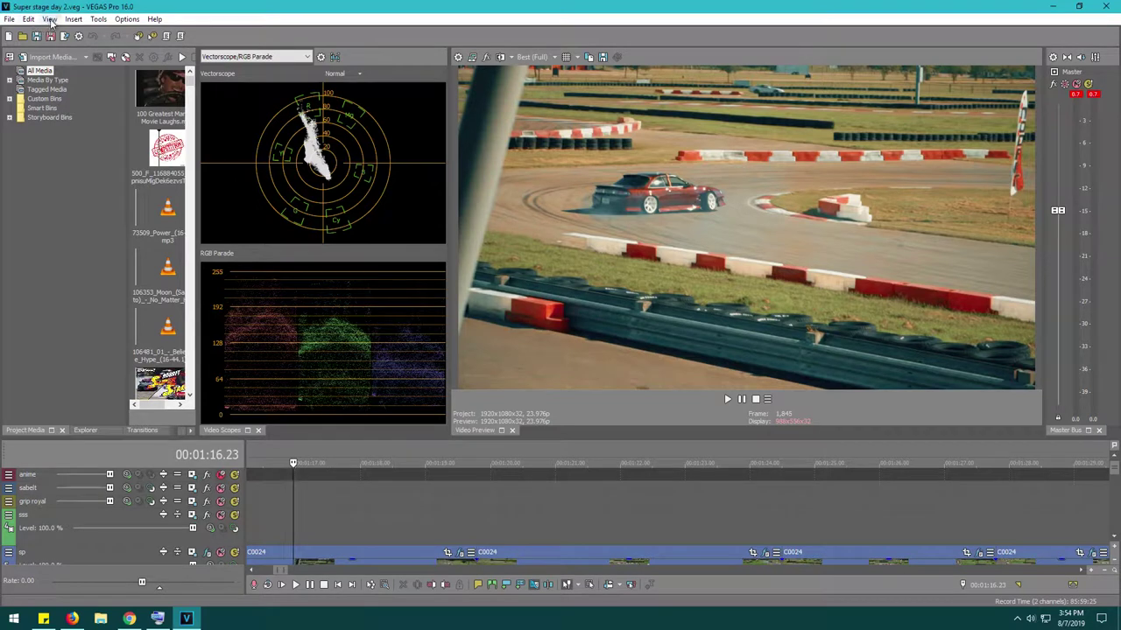
# Load the COLOR window layout in the day 2 project and scrub the NODRFT sign clip at about 00:00:57.
pyautogui.moveTo(91, 67)
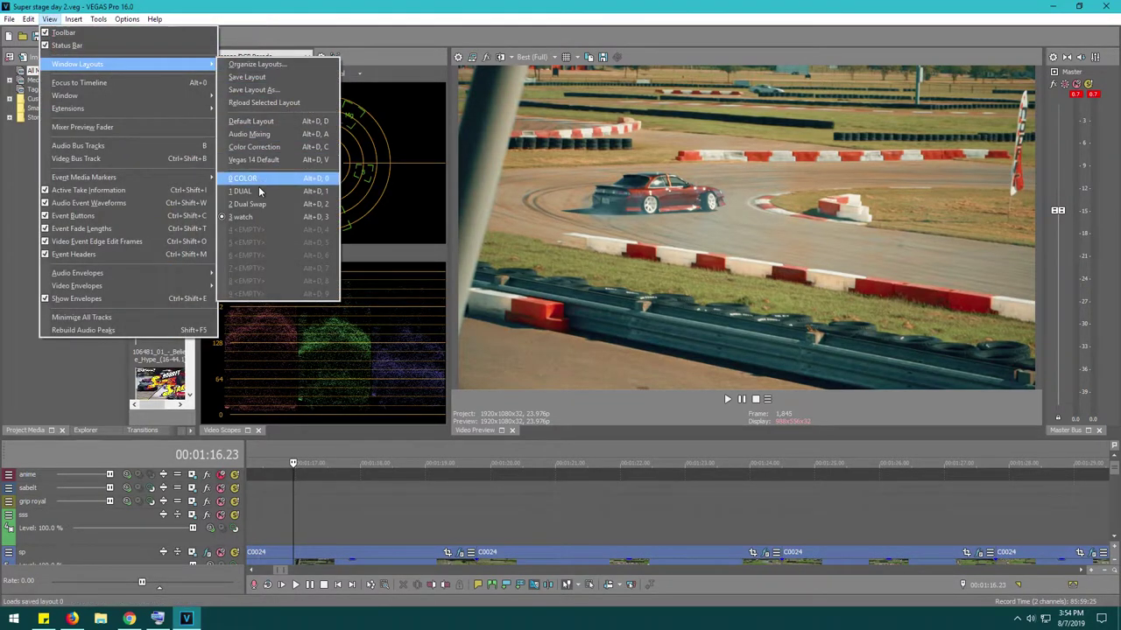
pyautogui.click(268, 175)
pyautogui.scroll(3, 349, 369)
pyautogui.click(676, 381)
pyautogui.click(688, 378)
pyautogui.click(705, 382)
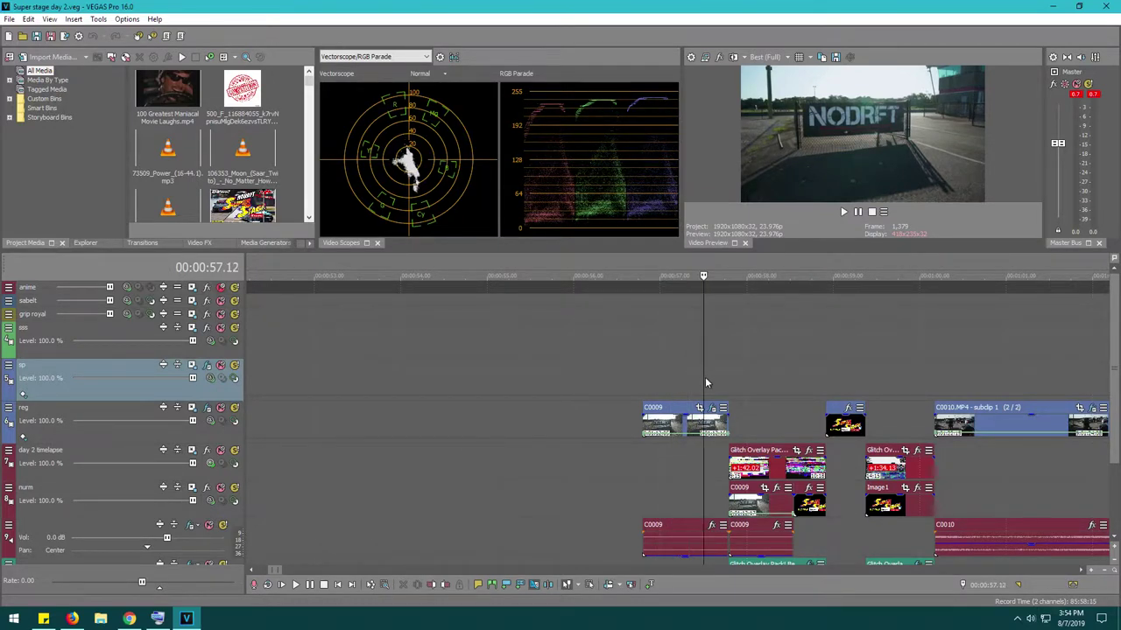
pyautogui.click(710, 381)
pyautogui.click(721, 384)
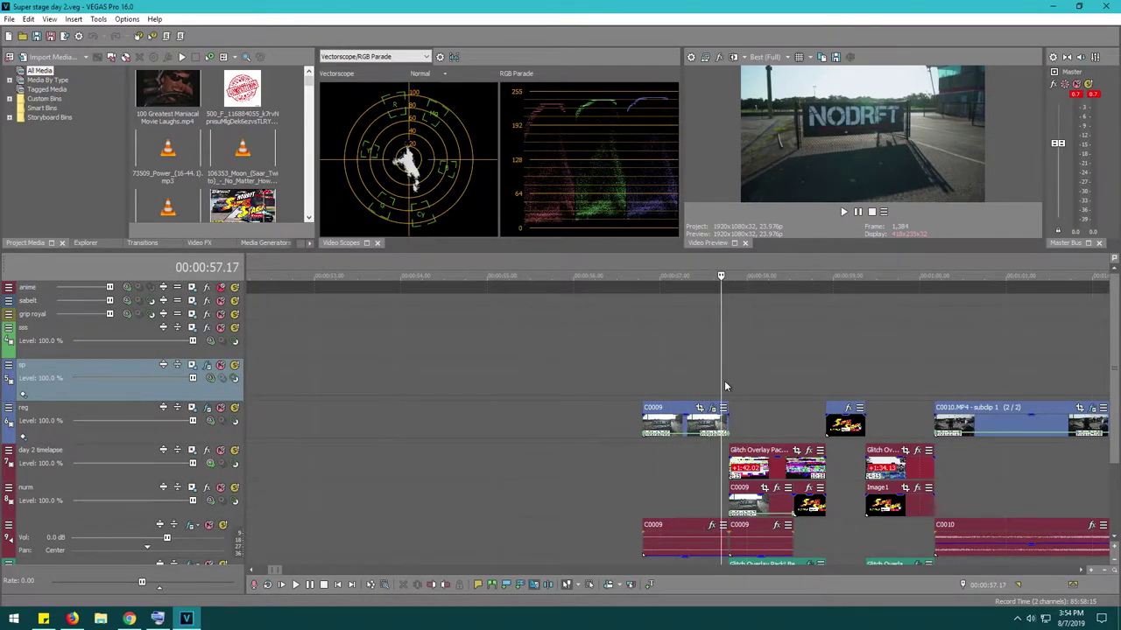
pyautogui.click(725, 380)
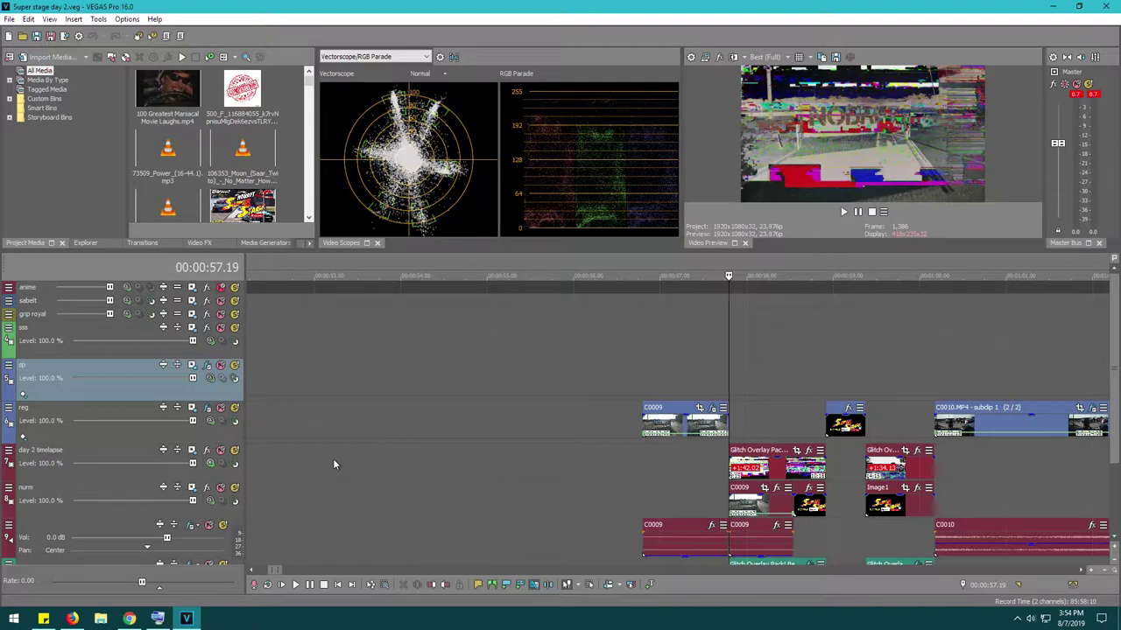
# Play the glitch transition from the NODRFT sign into the Super Stage title, from 00:00:57.19 to about 00:00:58.23.
pyautogui.press('space')
pyautogui.press('Return')
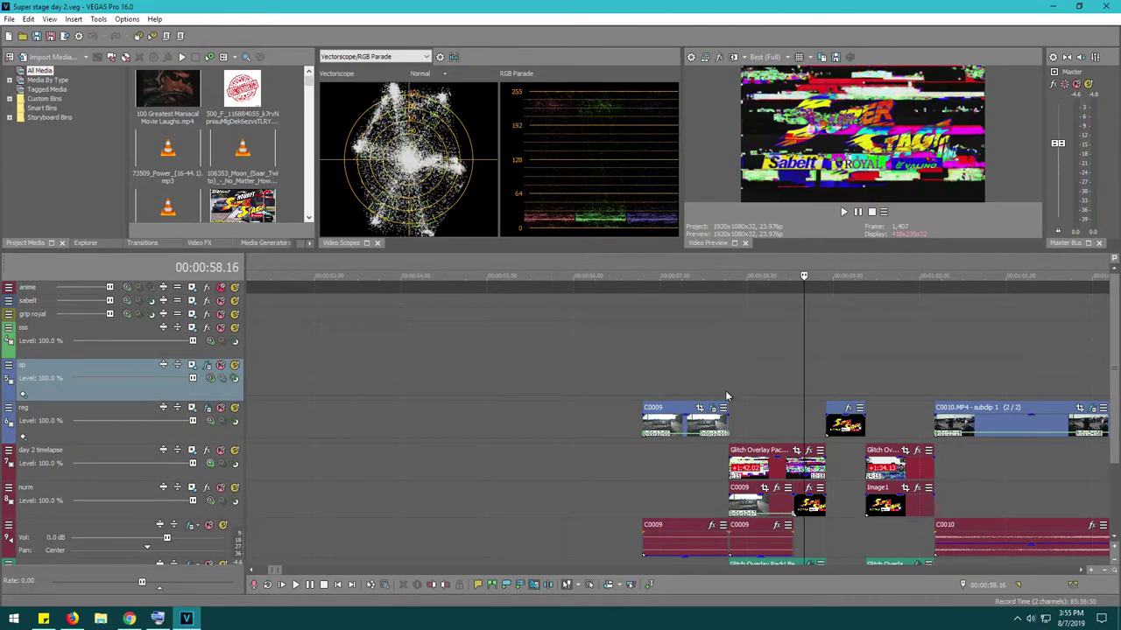
pyautogui.press('Right')
pyautogui.press('Right')
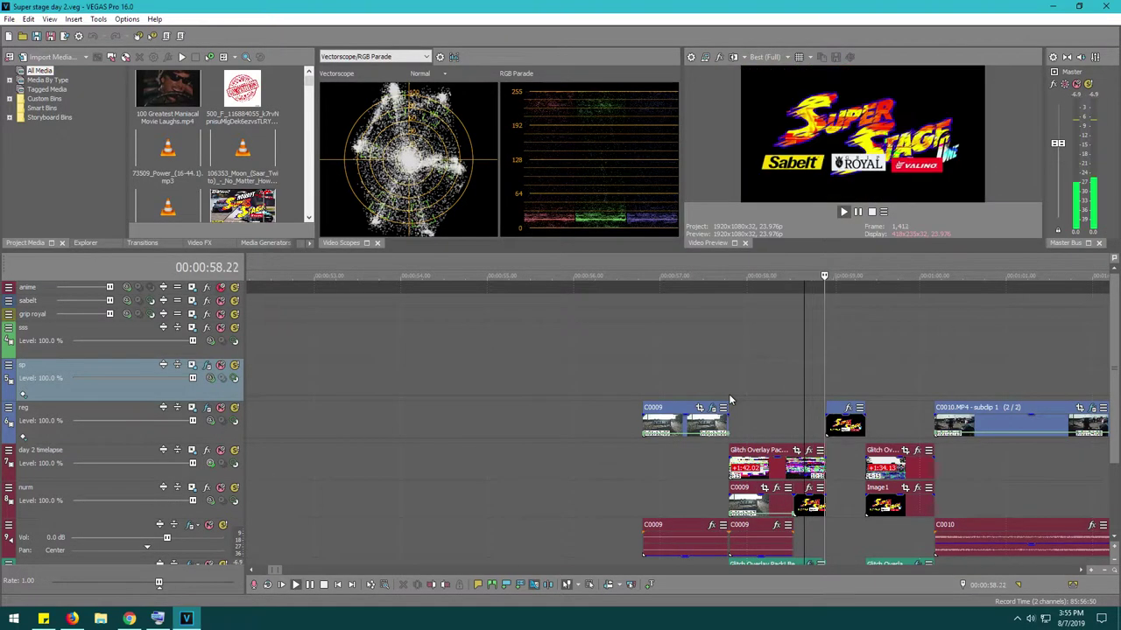
pyautogui.press('Left')
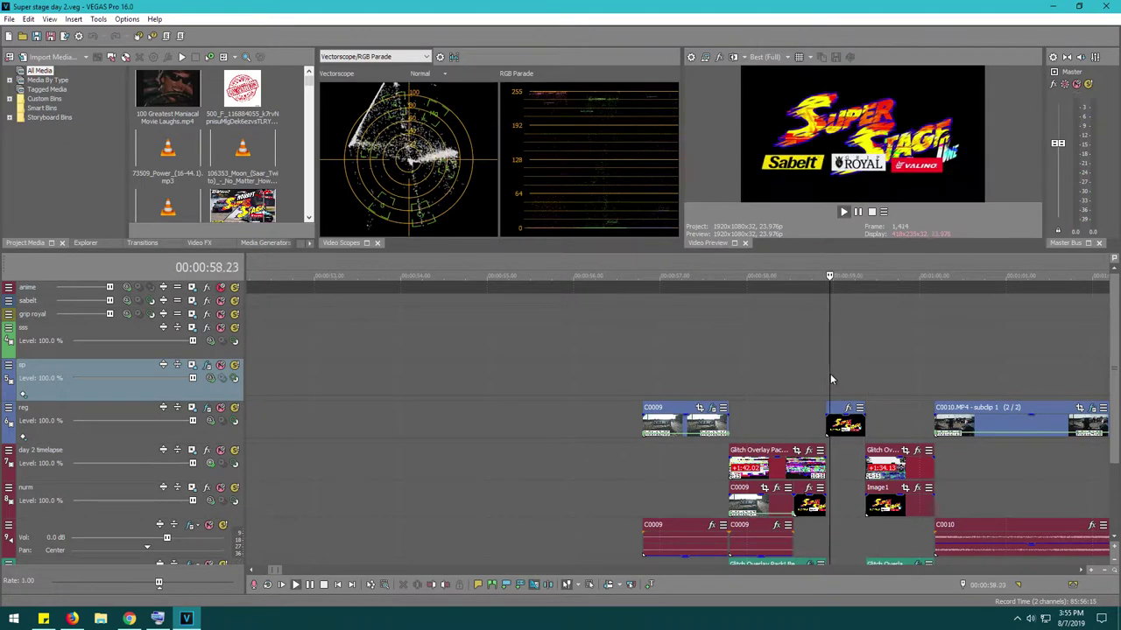
# Replay the intro with its glitch and music tracks in view, from the start of clip C0009 through the Super Stage title.
pyautogui.scroll(-3, 693, 411)
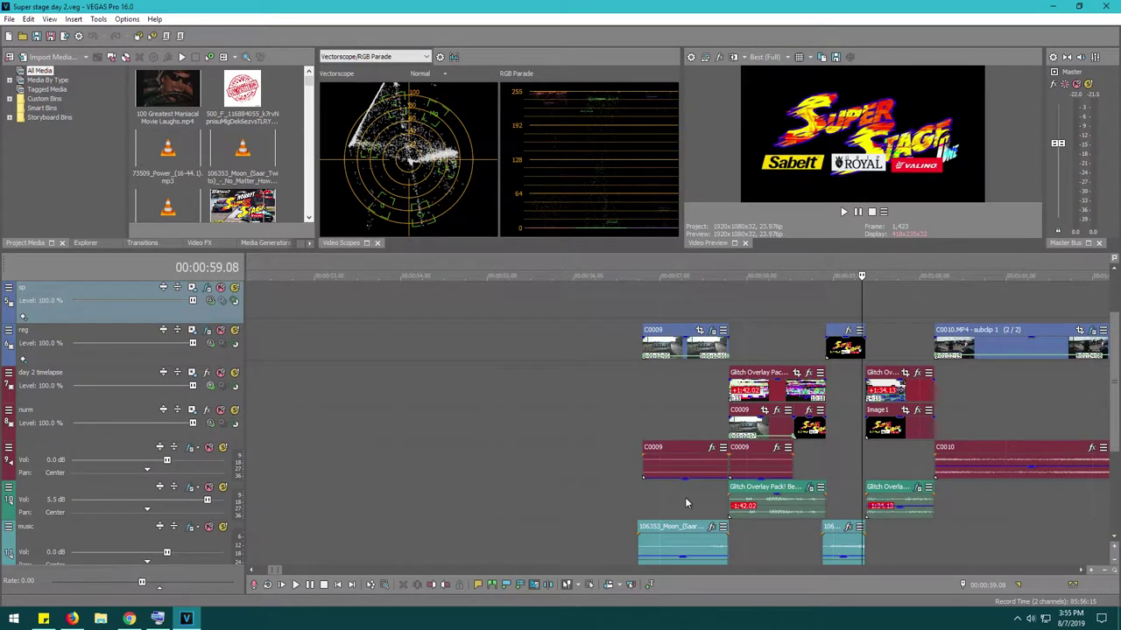
pyautogui.click(639, 504)
pyautogui.press('space')
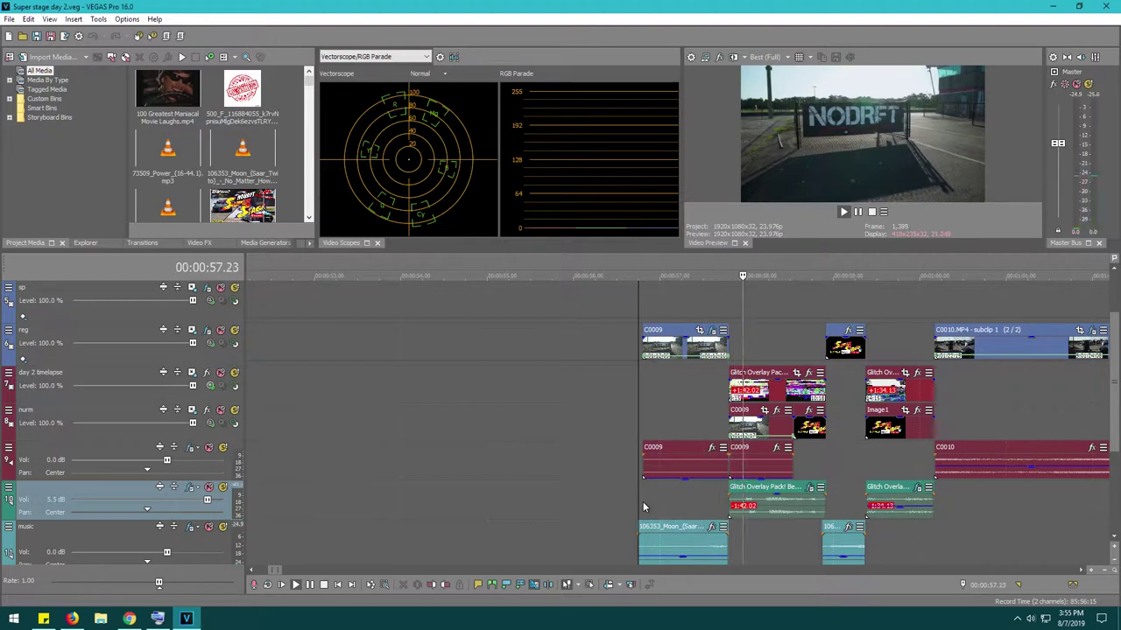
pyautogui.press('Return')
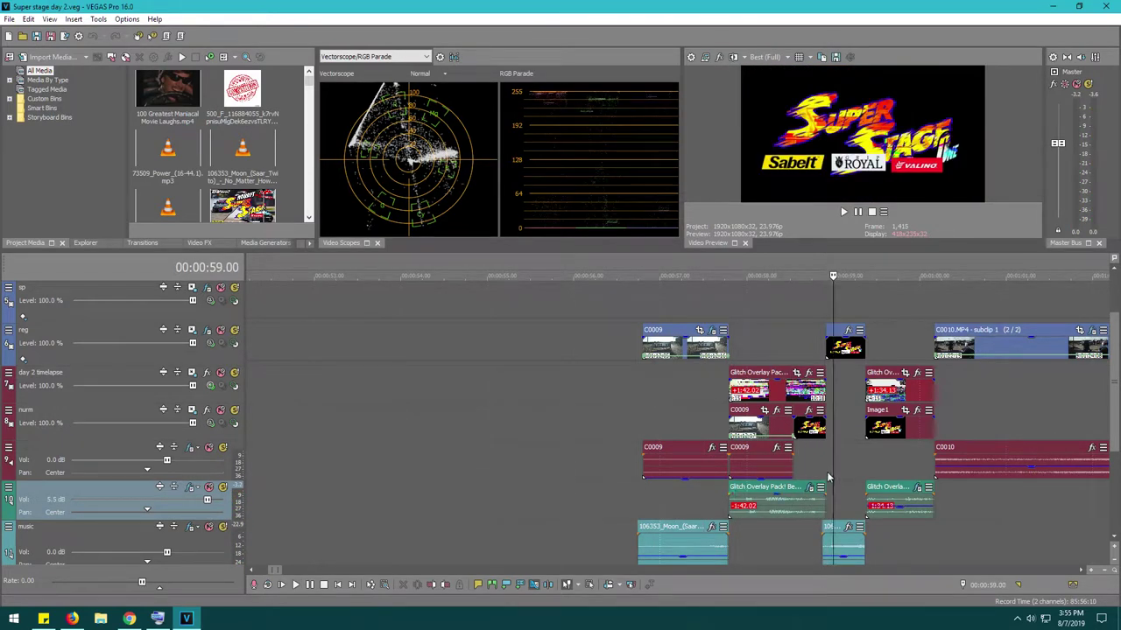
pyautogui.press('space')
pyautogui.press('Return')
# Play the start of the C0010 mini-bike clip that follows the title, from 00:01:00.05 to 00:01:00.16.
pyautogui.scroll(2, 677, 369)
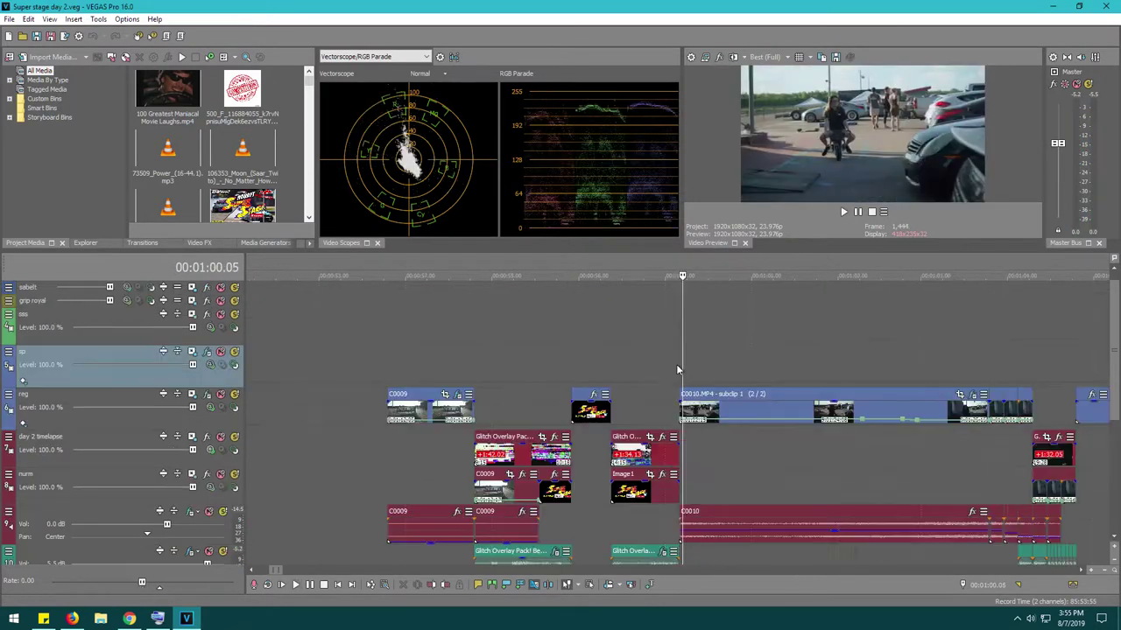
pyautogui.press('space')
pyautogui.press('Return')
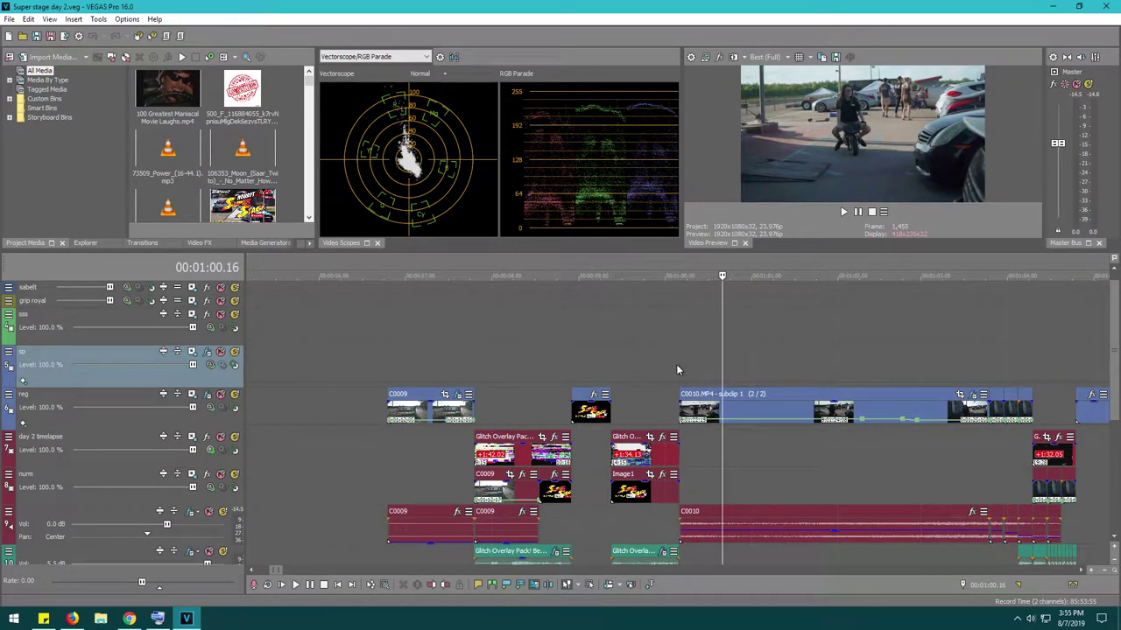
# Play more of the C0010 mini-bike clip, from 00:01:00.16 to about 00:01:03.15.
pyautogui.press('space')
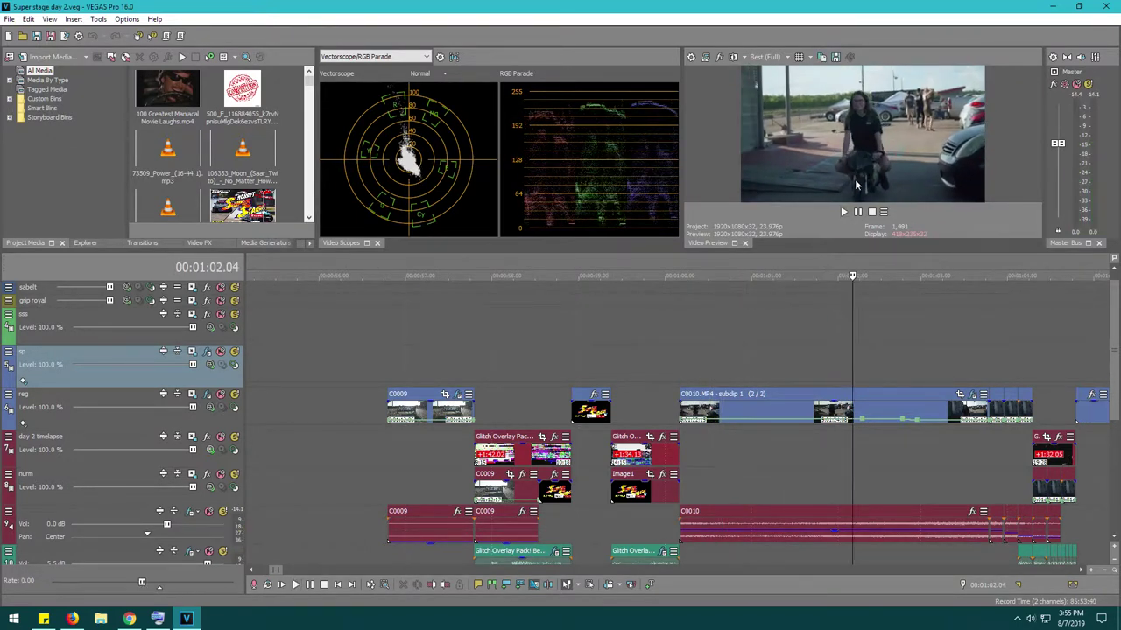
pyautogui.press('space')
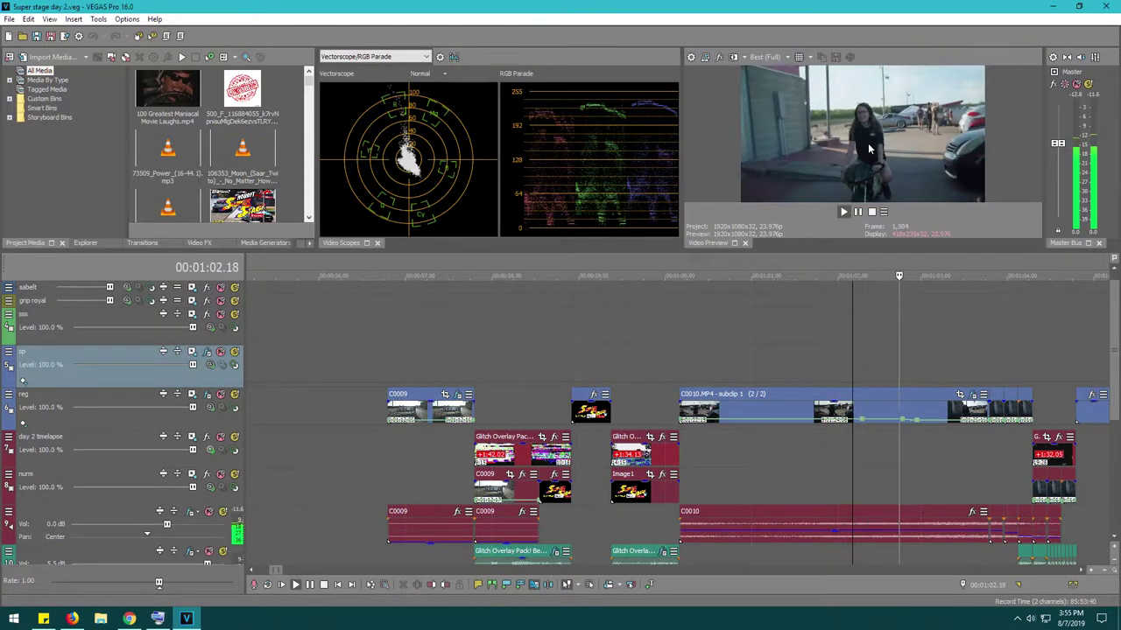
pyautogui.press('Return')
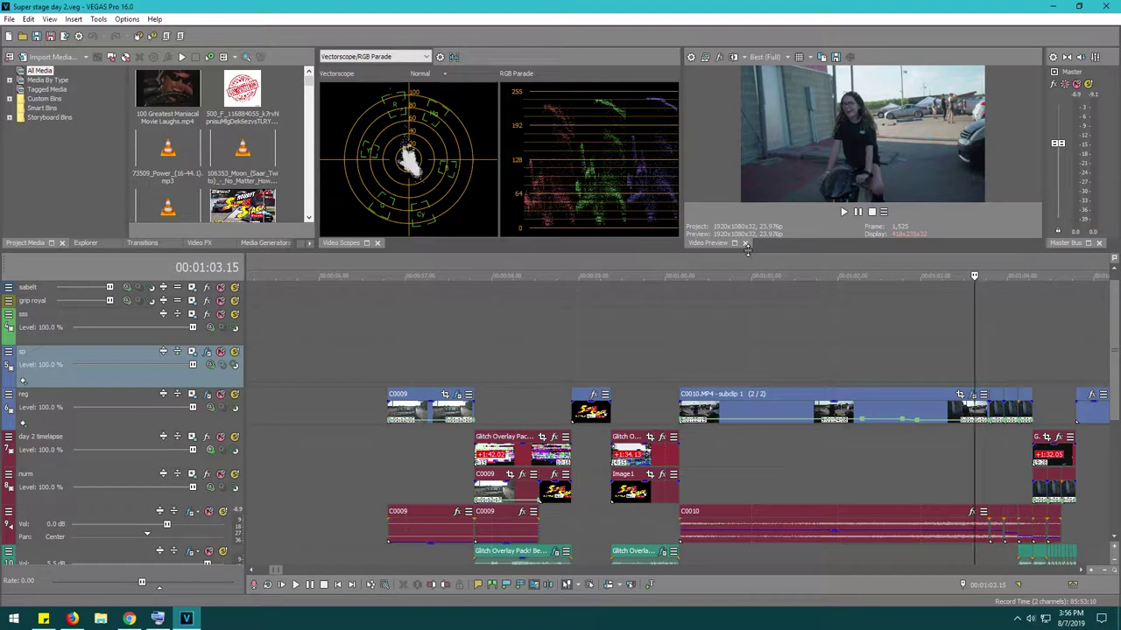
# Play through the day 2 title and timelapse into the start of clip C0056, to 00:01:10.03.
pyautogui.click(861, 218)
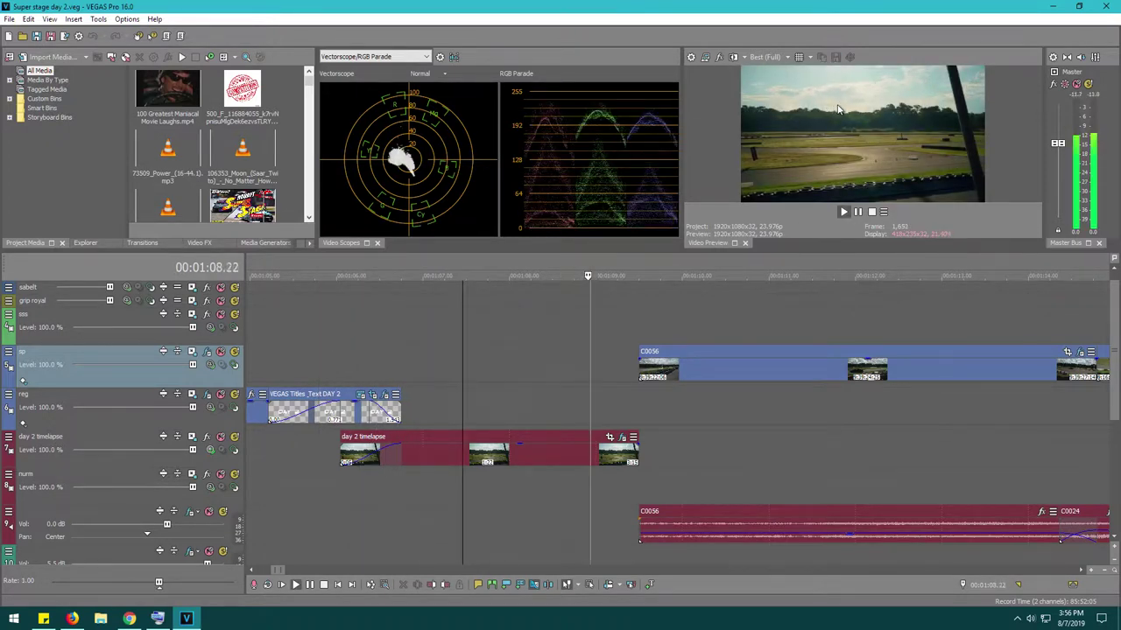
pyautogui.press('Return')
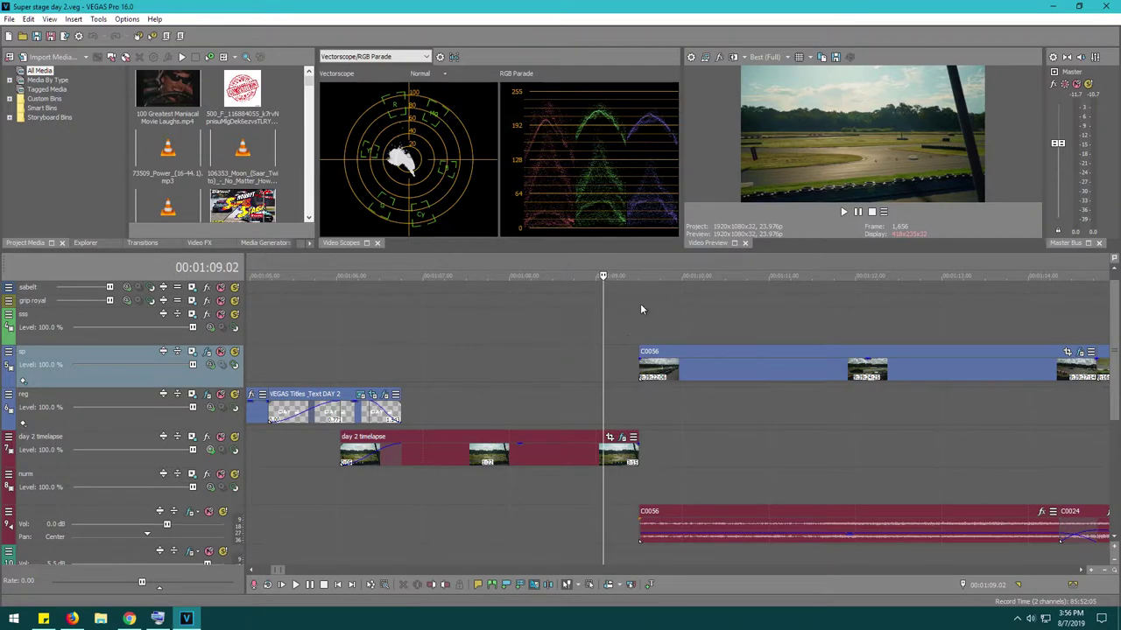
pyautogui.press('space')
pyautogui.press('Return')
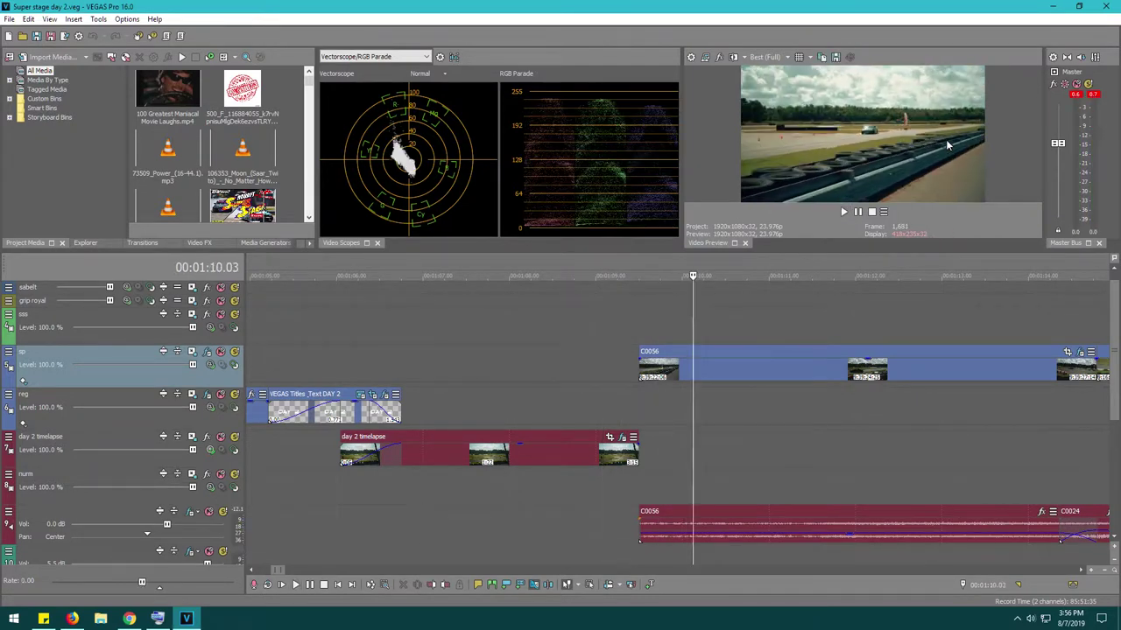
# Play drift clip C0056 to 00:01:14.07, then replay it from its start at 00:01:09.12 with a pause at 00:01:13.04.
pyautogui.press('space')
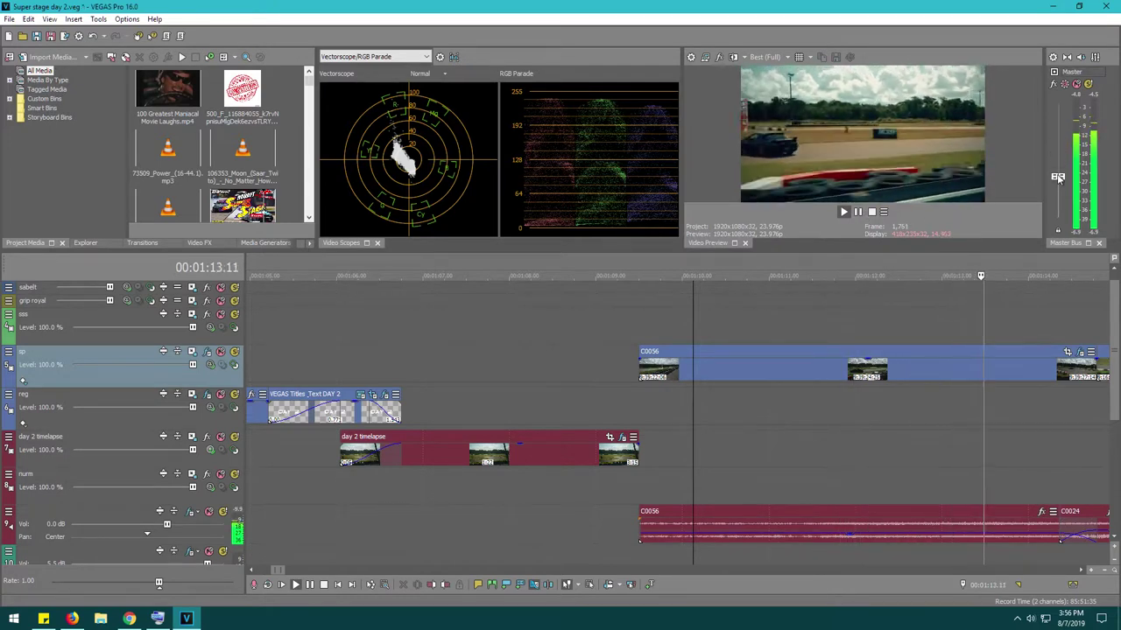
pyautogui.press('Return')
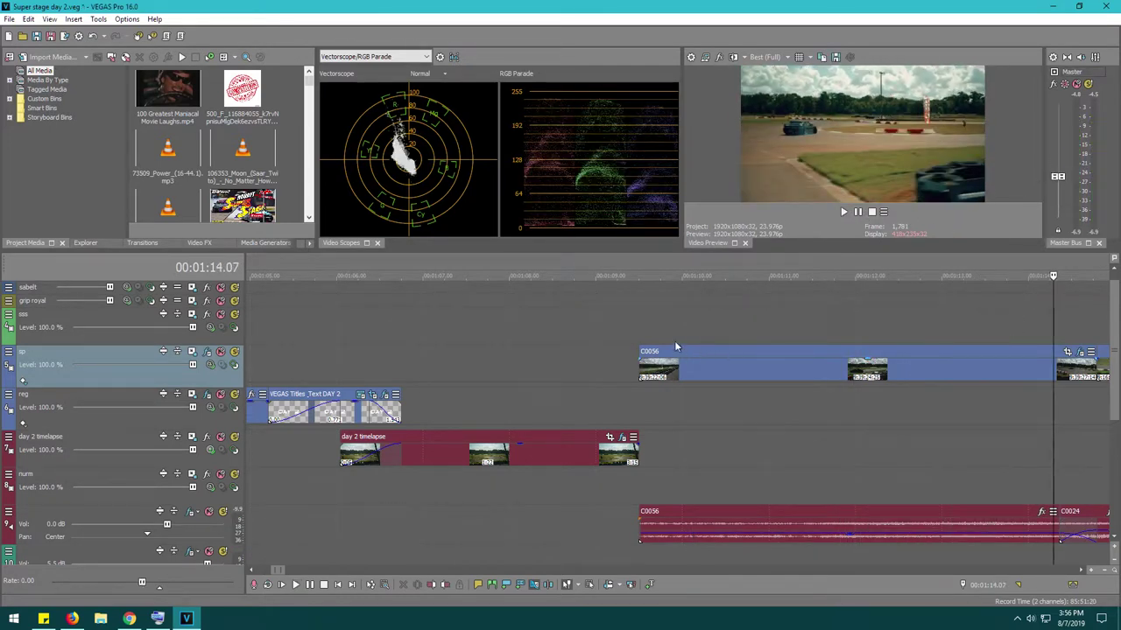
pyautogui.click(646, 333)
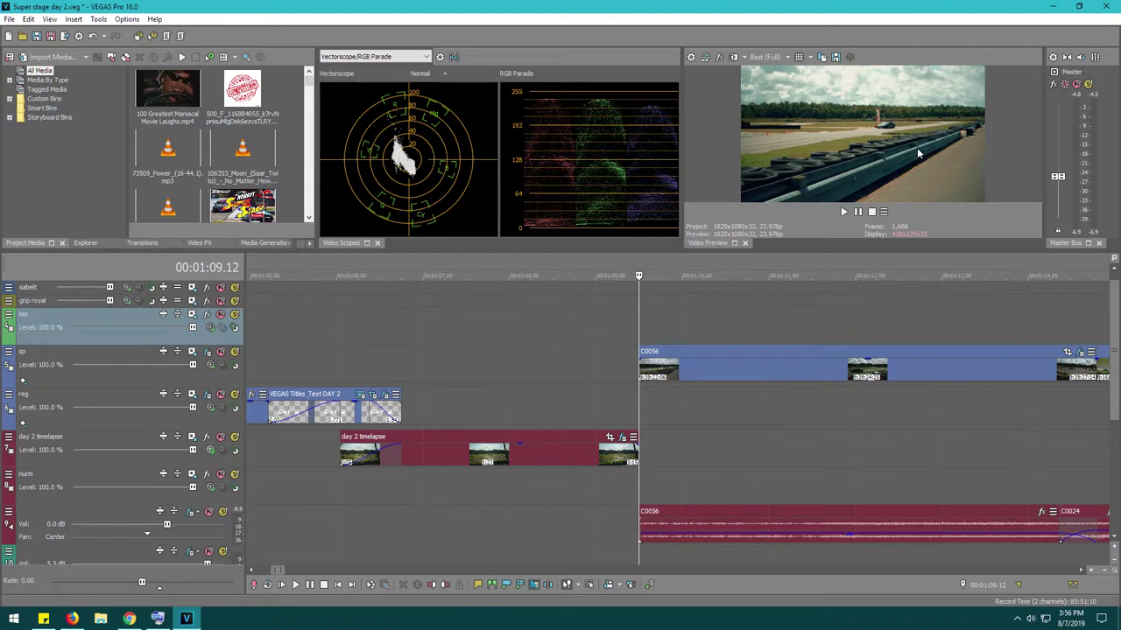
pyautogui.press('space')
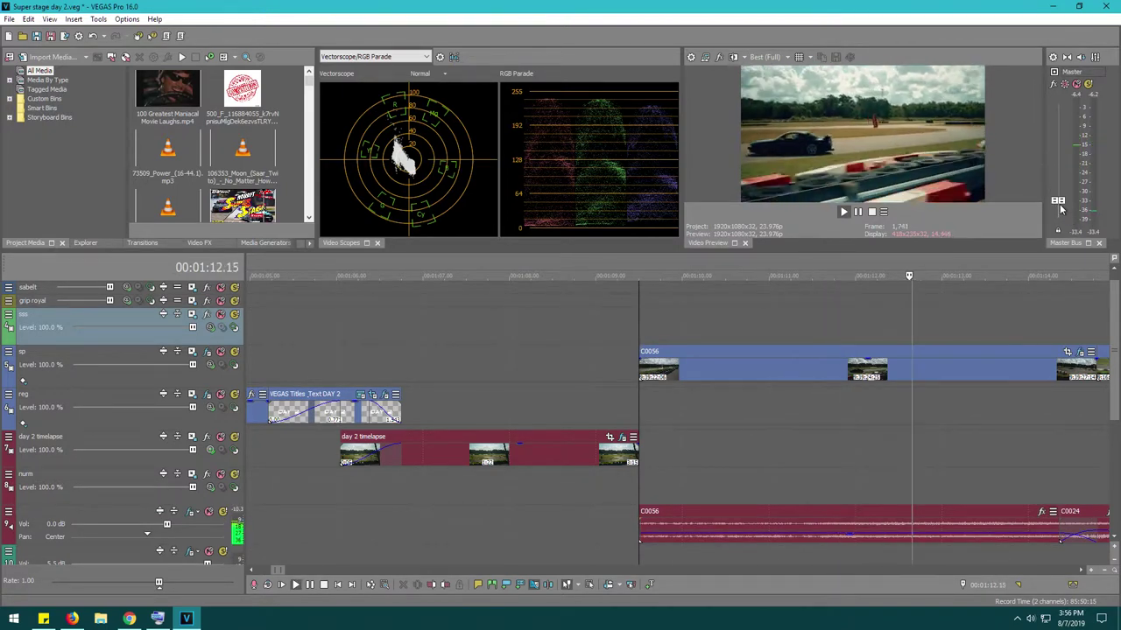
pyautogui.click(882, 211)
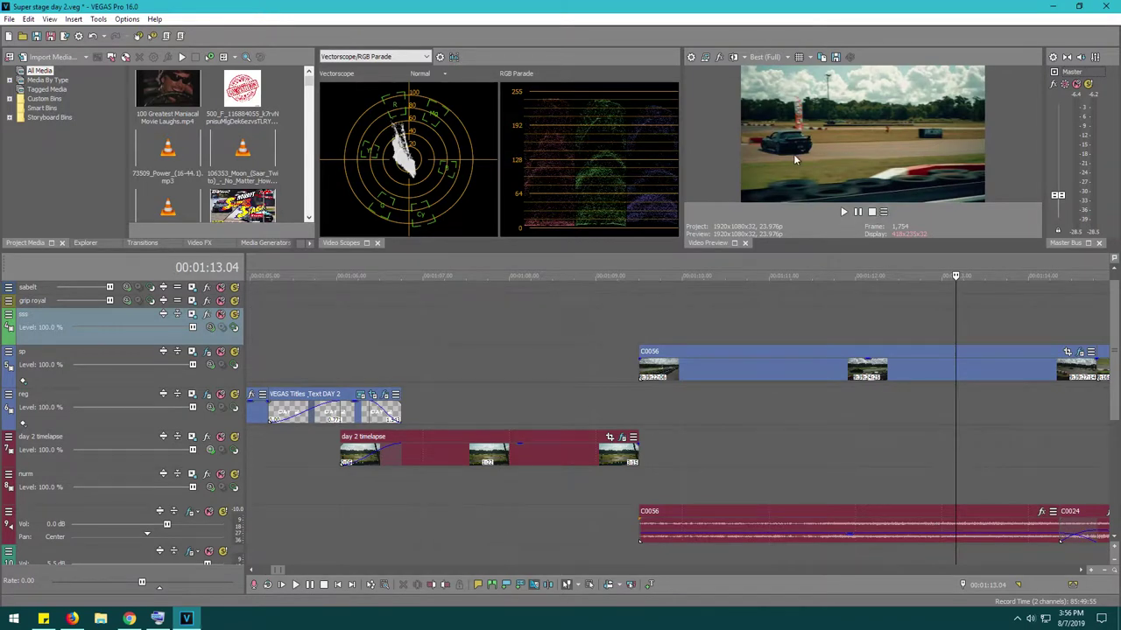
pyautogui.press('space')
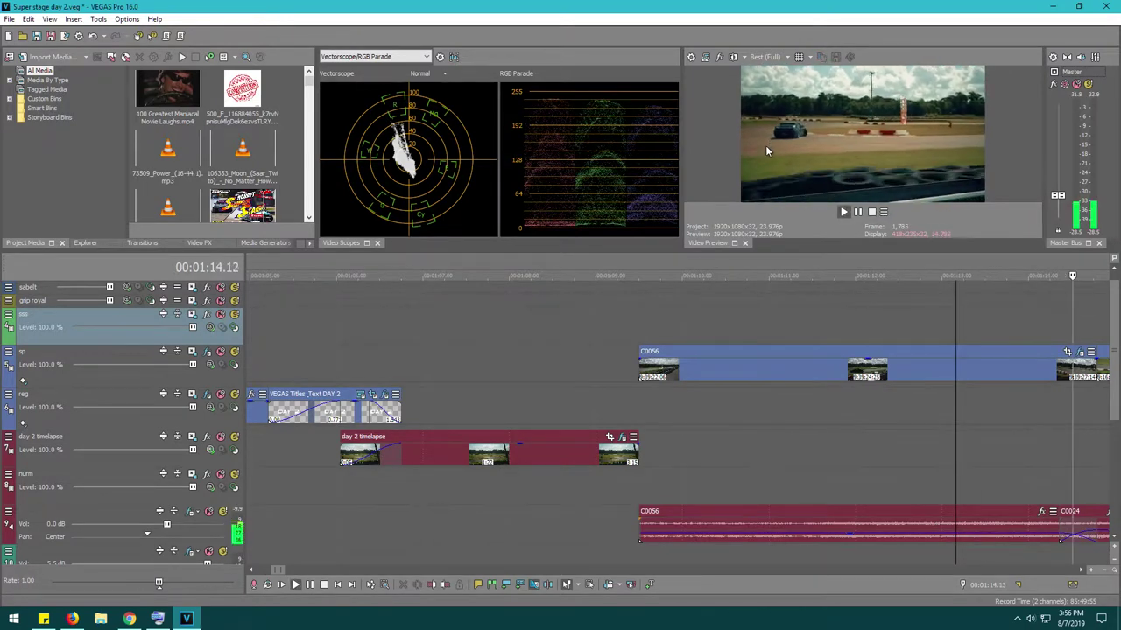
# Replay the opening of C0056 and compare individual frames of the pan past the track stand, between 00:01:09.15 and 00:01:11.15.
pyautogui.click(639, 320)
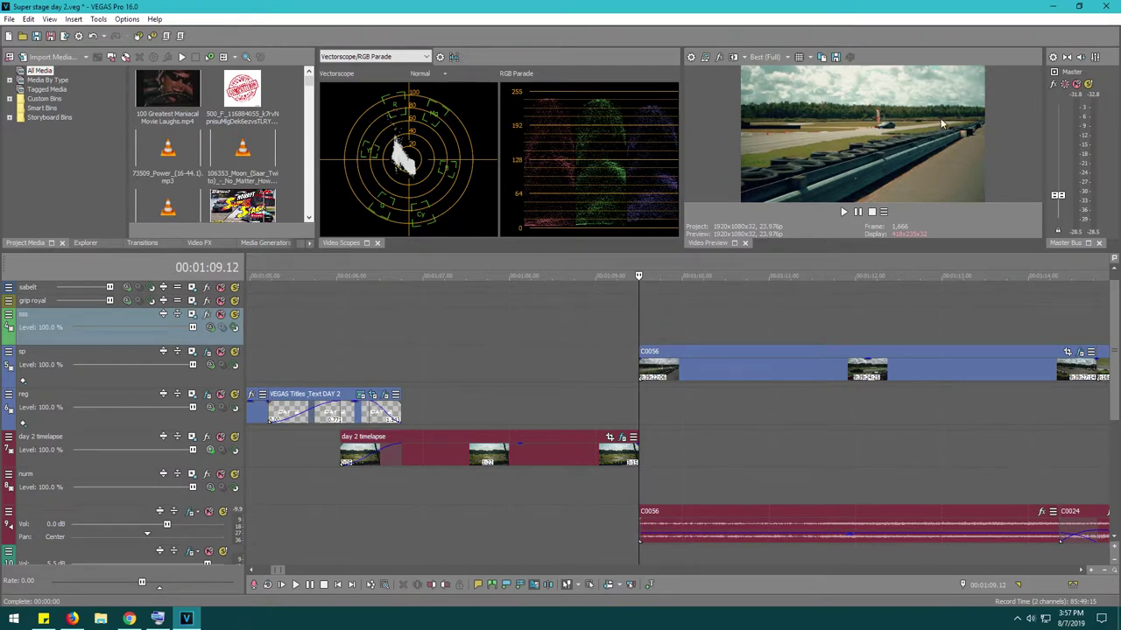
pyautogui.press('space')
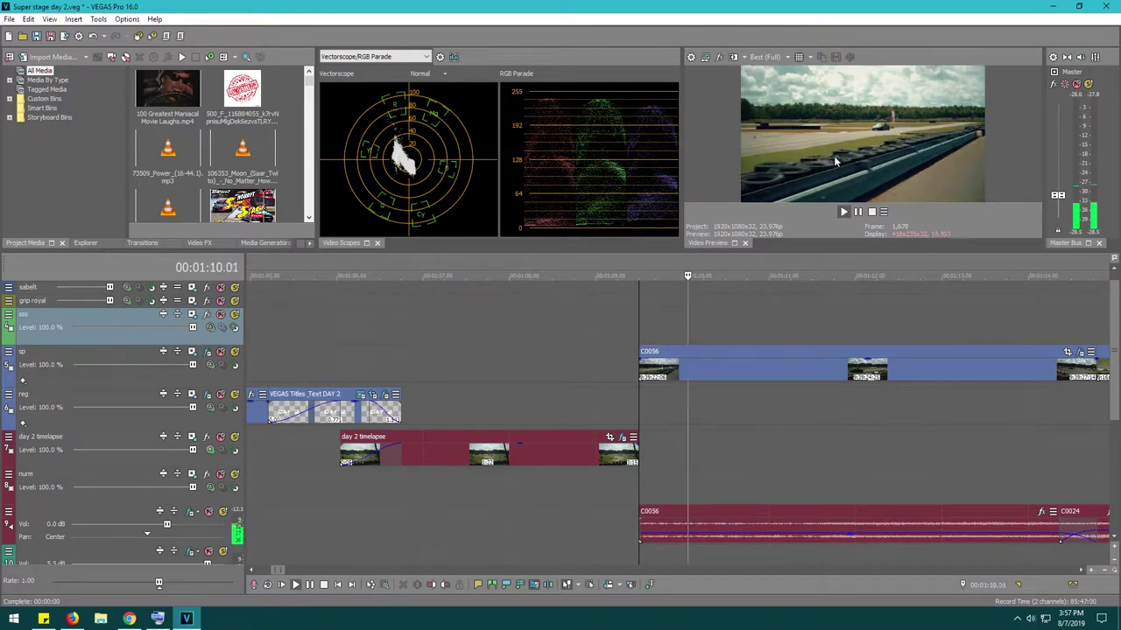
pyautogui.press('Return')
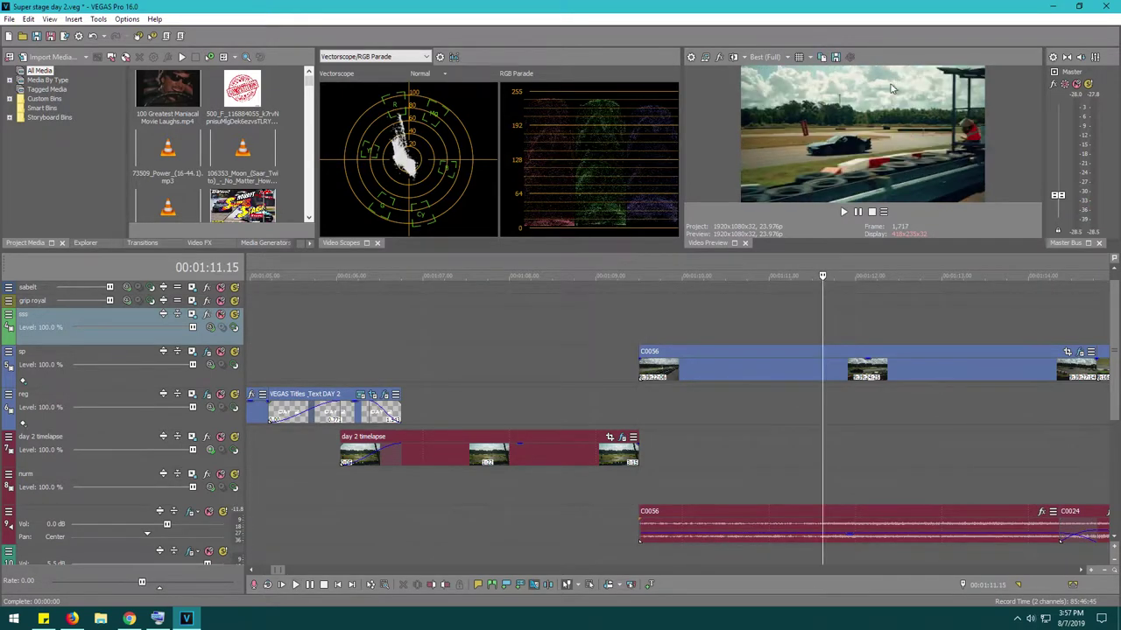
pyautogui.click(816, 314)
pyautogui.click(811, 315)
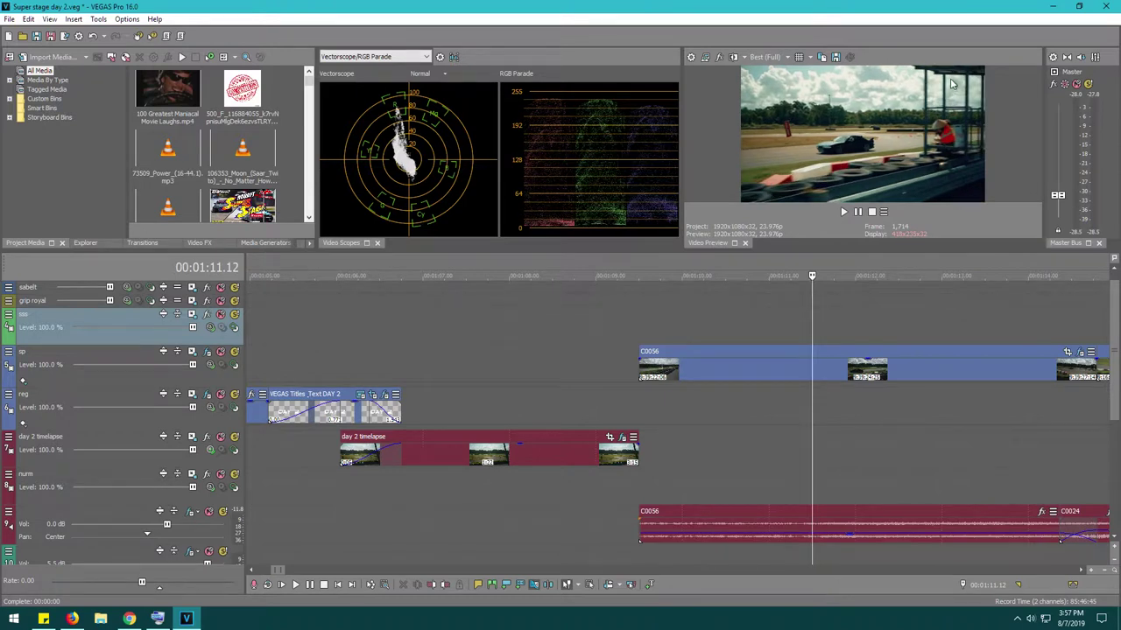
pyautogui.click(802, 312)
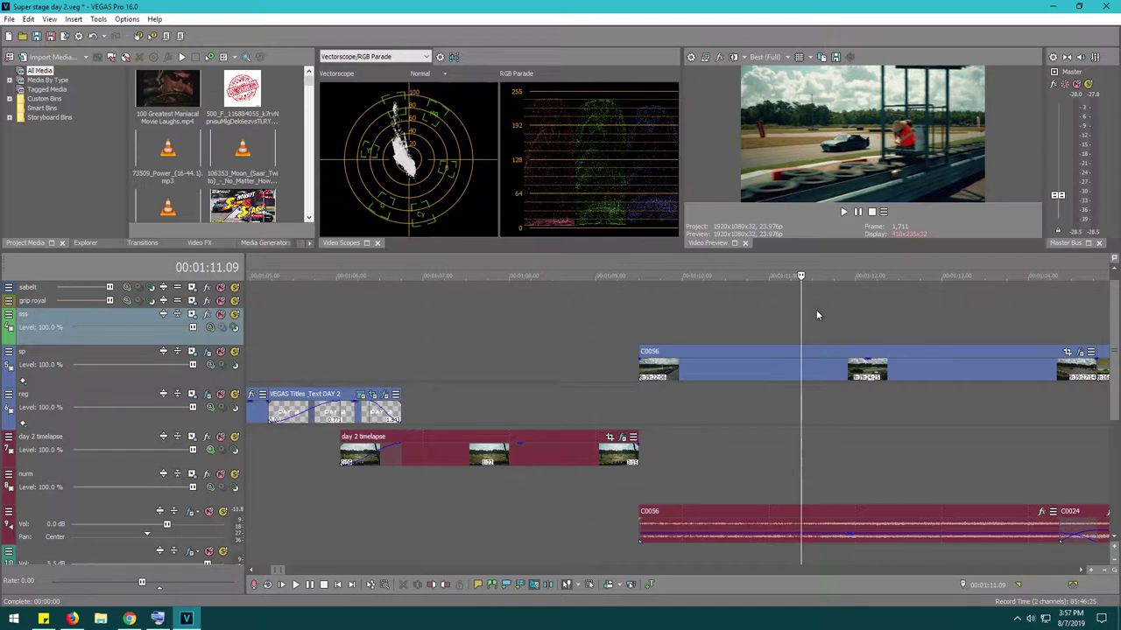
pyautogui.click(747, 324)
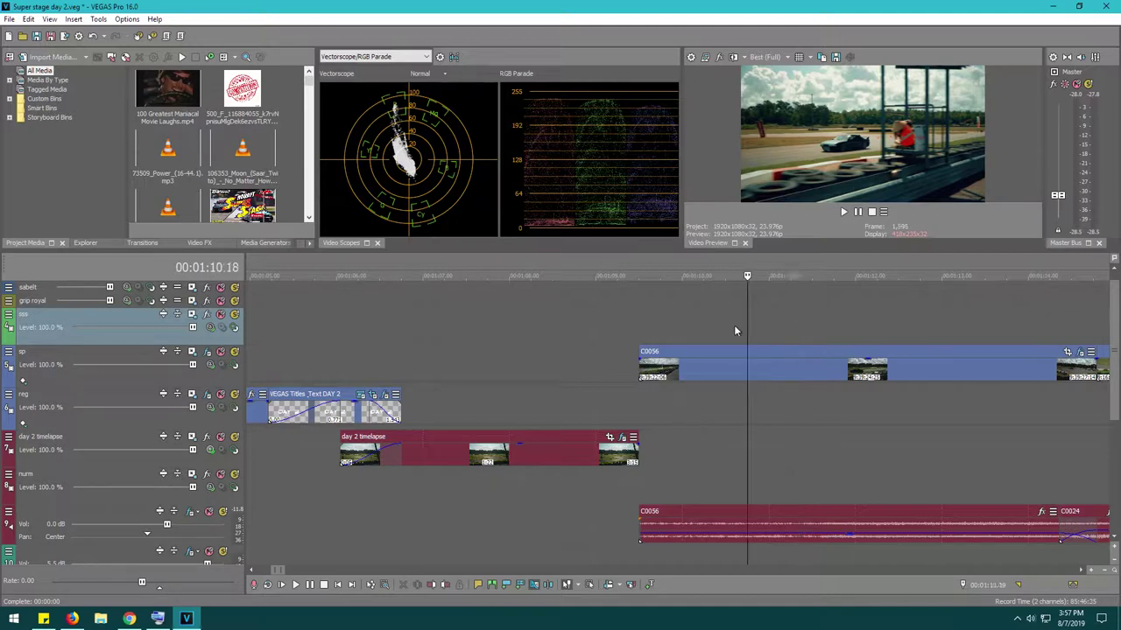
pyautogui.click(681, 312)
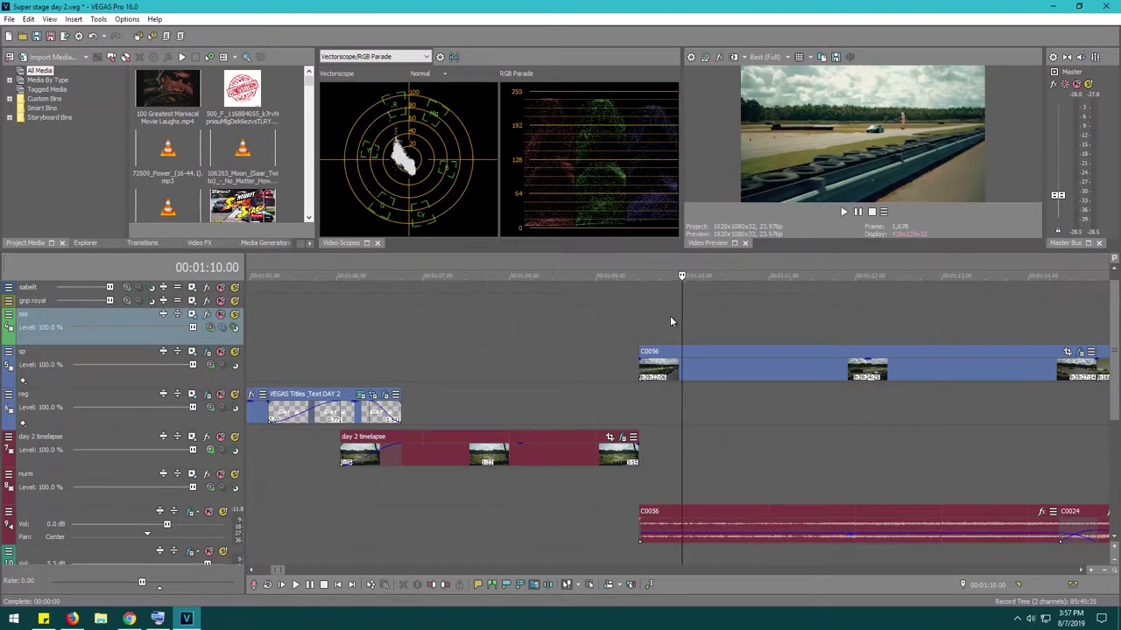
pyautogui.click(715, 316)
pyautogui.click(754, 320)
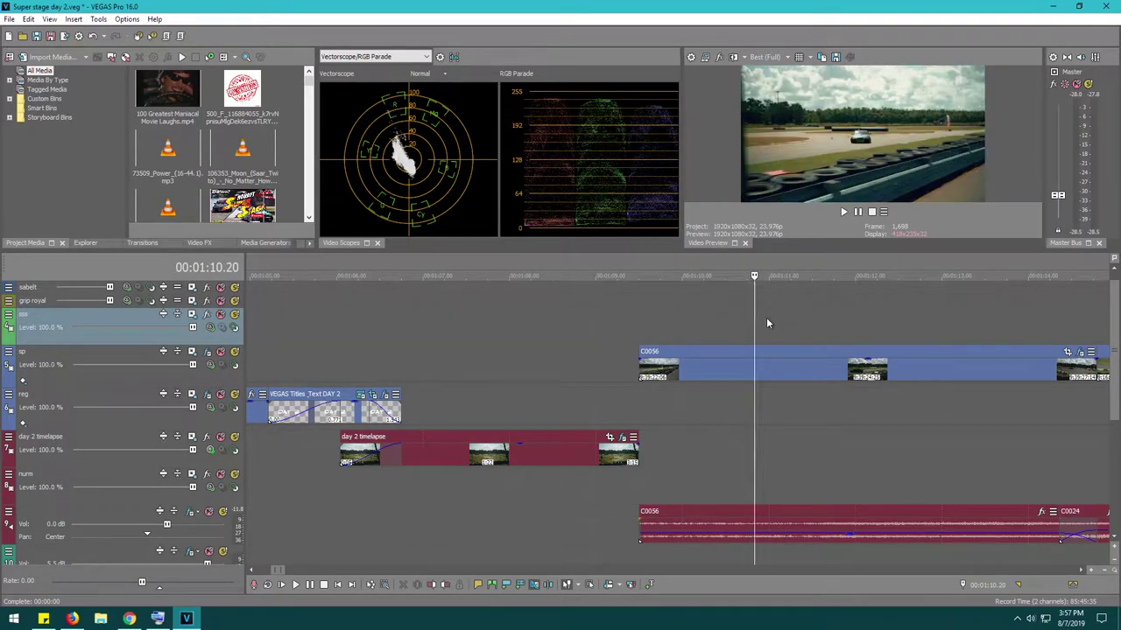
pyautogui.click(765, 317)
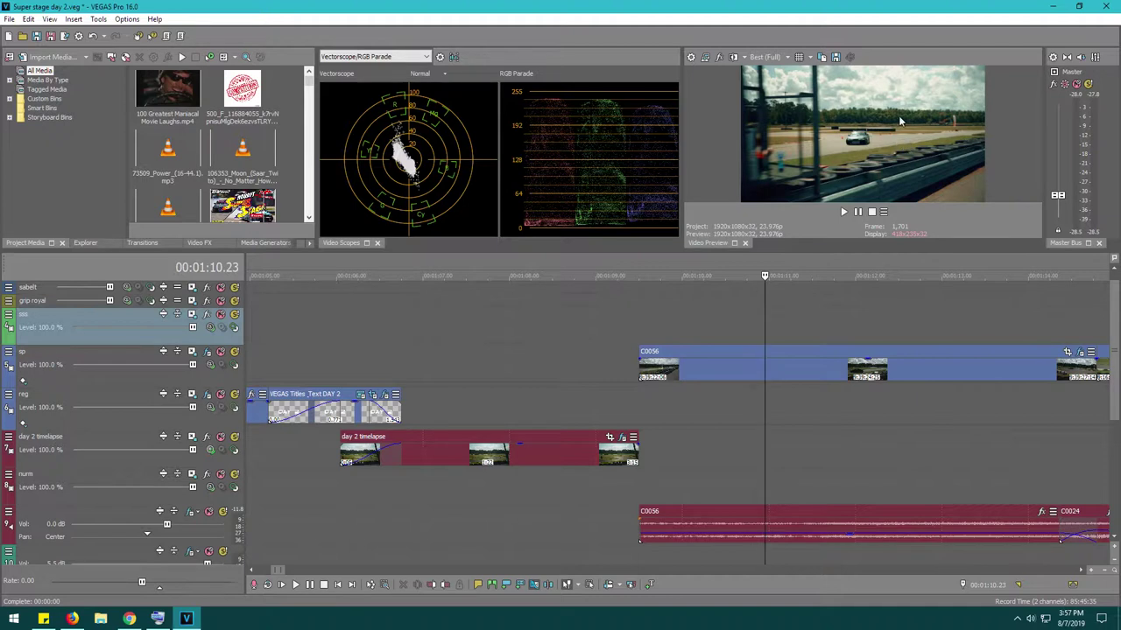
pyautogui.click(648, 316)
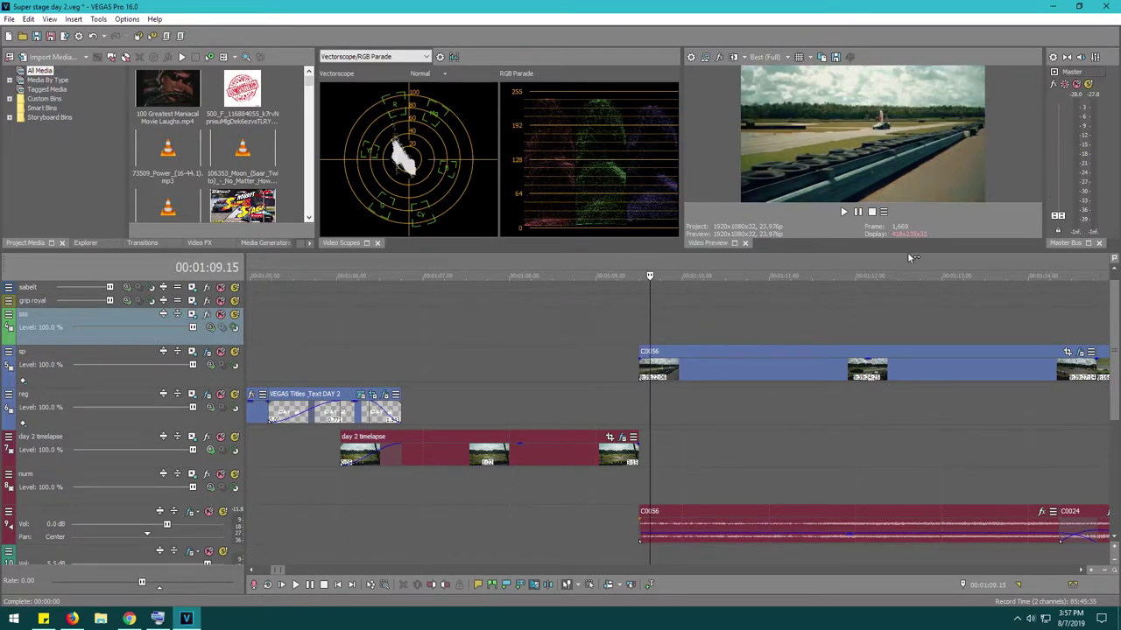
# Replay C0056 from its first frame through its end, pausing at 00:01:13.12 and stopping at 00:01:14.15.
pyautogui.click(636, 330)
pyautogui.press('space')
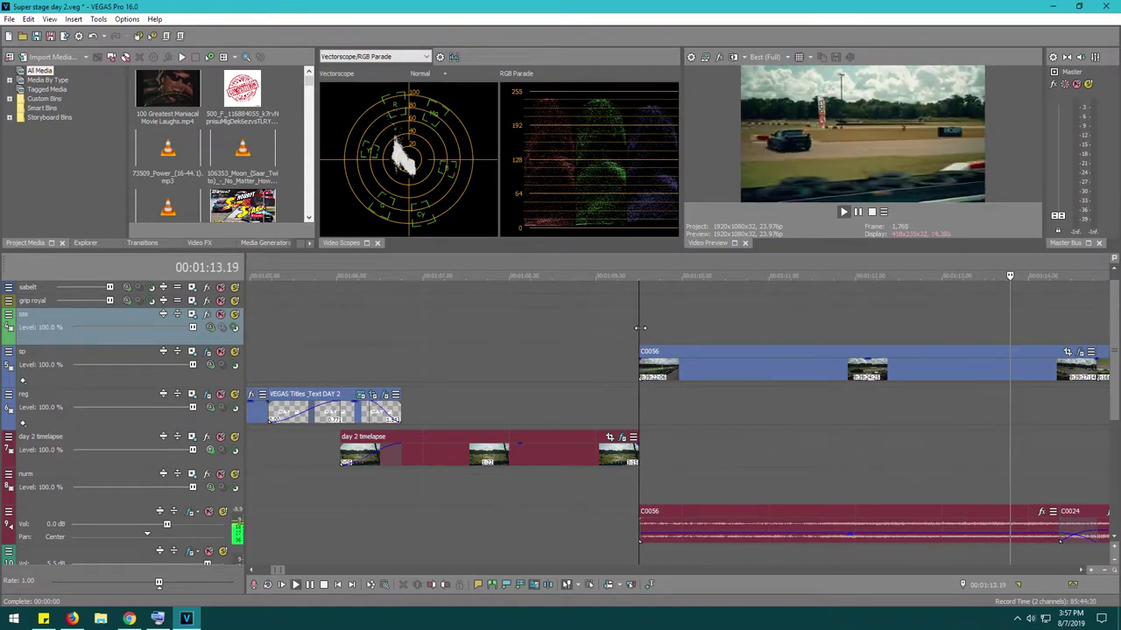
pyautogui.click(640, 325)
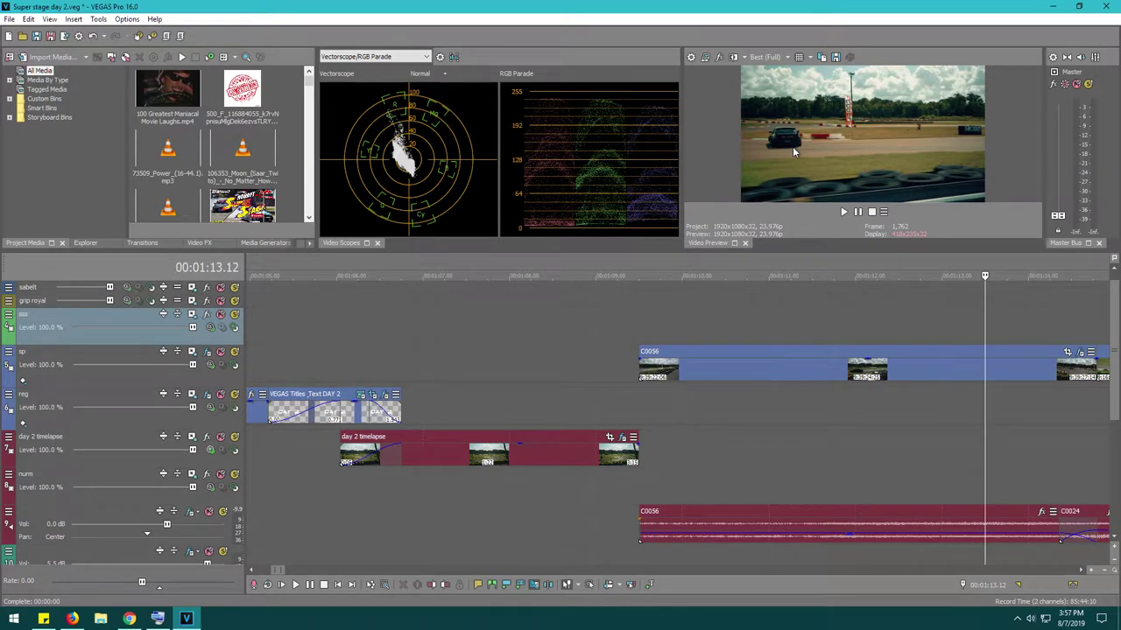
pyautogui.press('space')
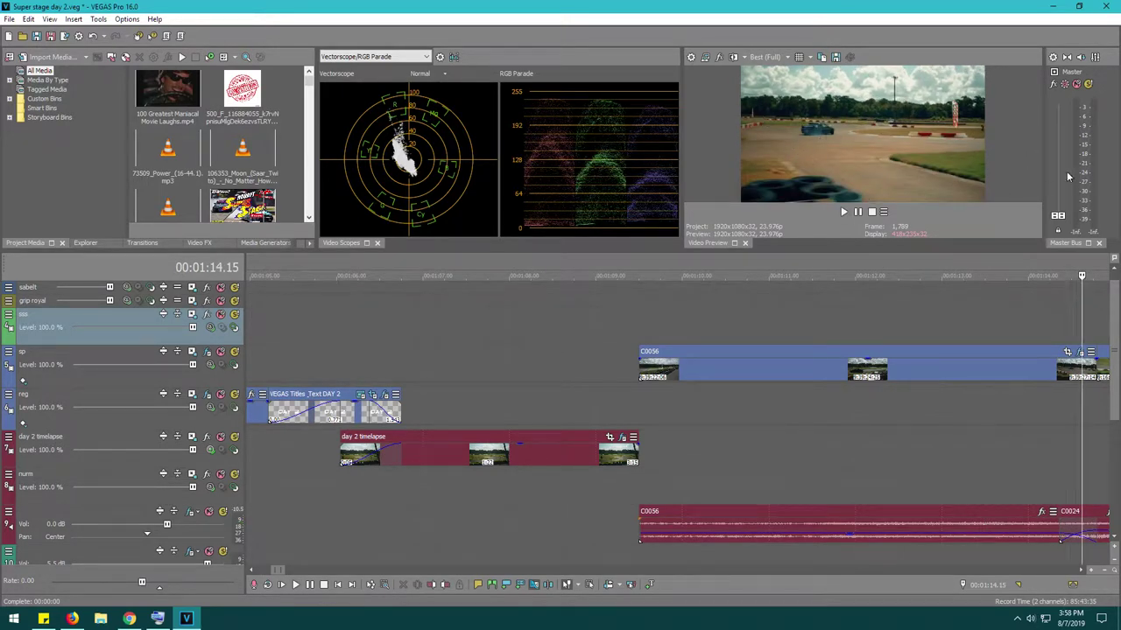
# Play the first C0024 drift clip to 00:01:16.21, then replay its opening part up to 00:01:17.15.
pyautogui.press('space')
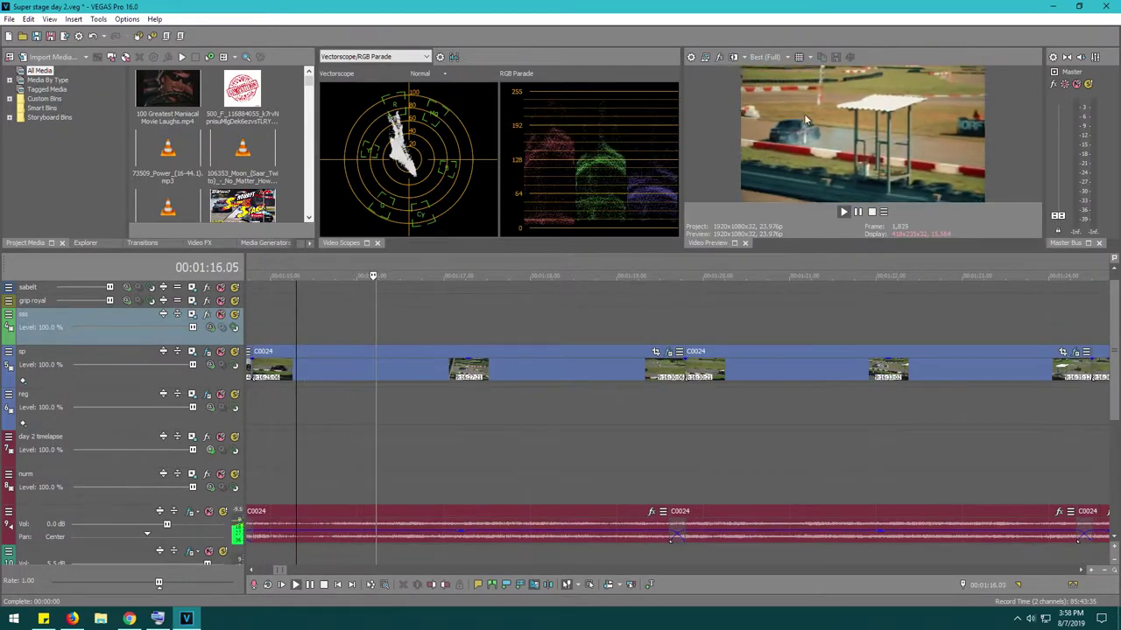
pyautogui.press('Return')
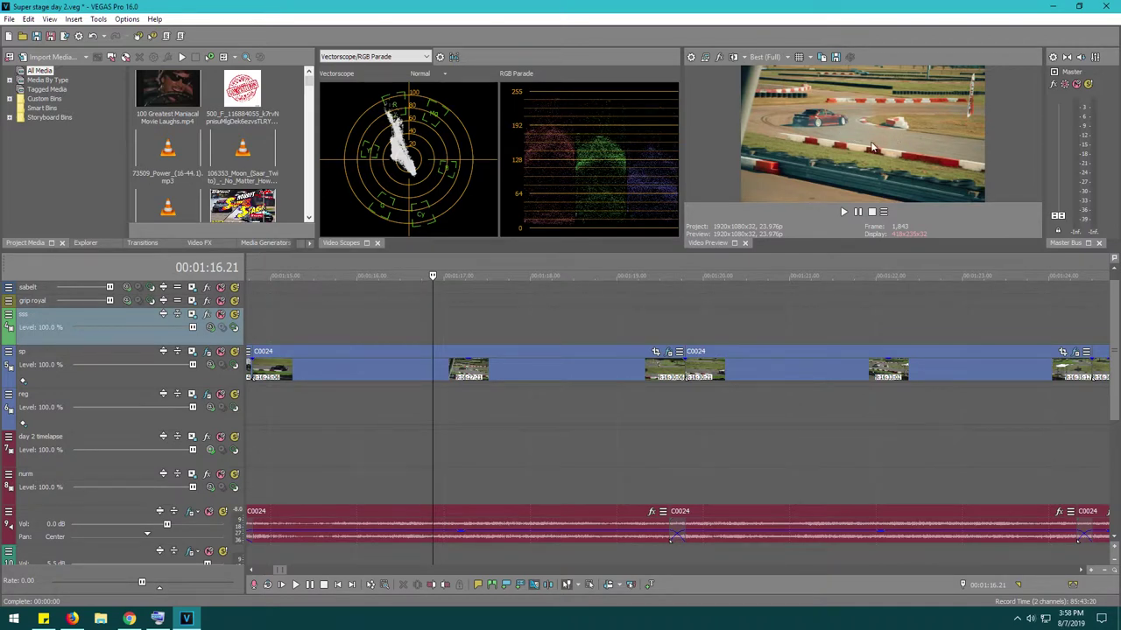
pyautogui.click(375, 323)
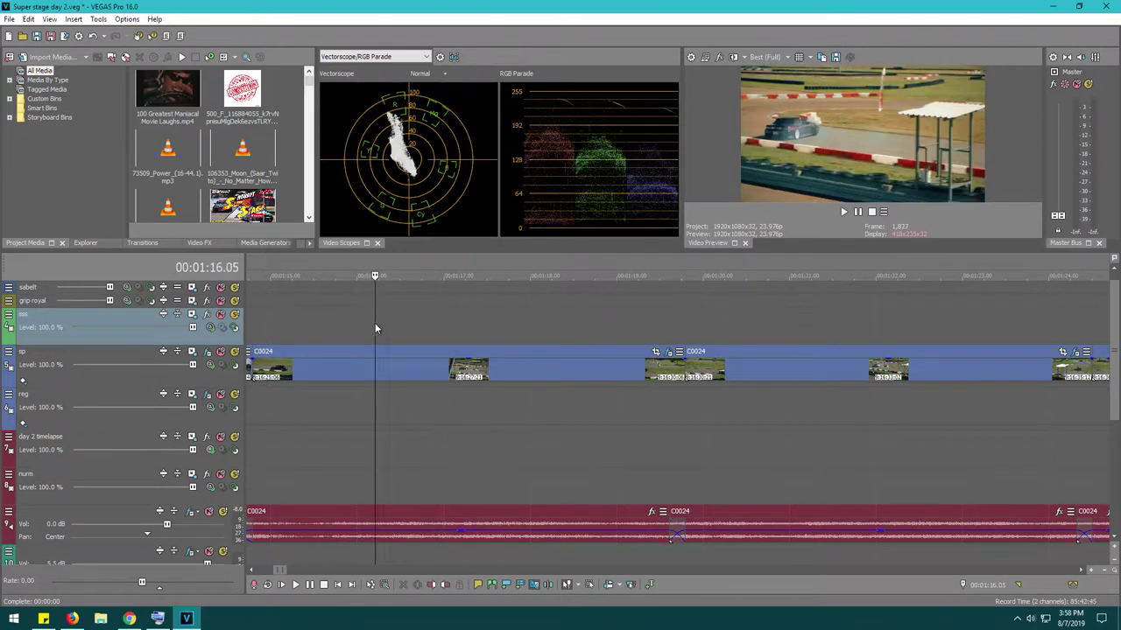
pyautogui.click(316, 317)
pyautogui.press('space')
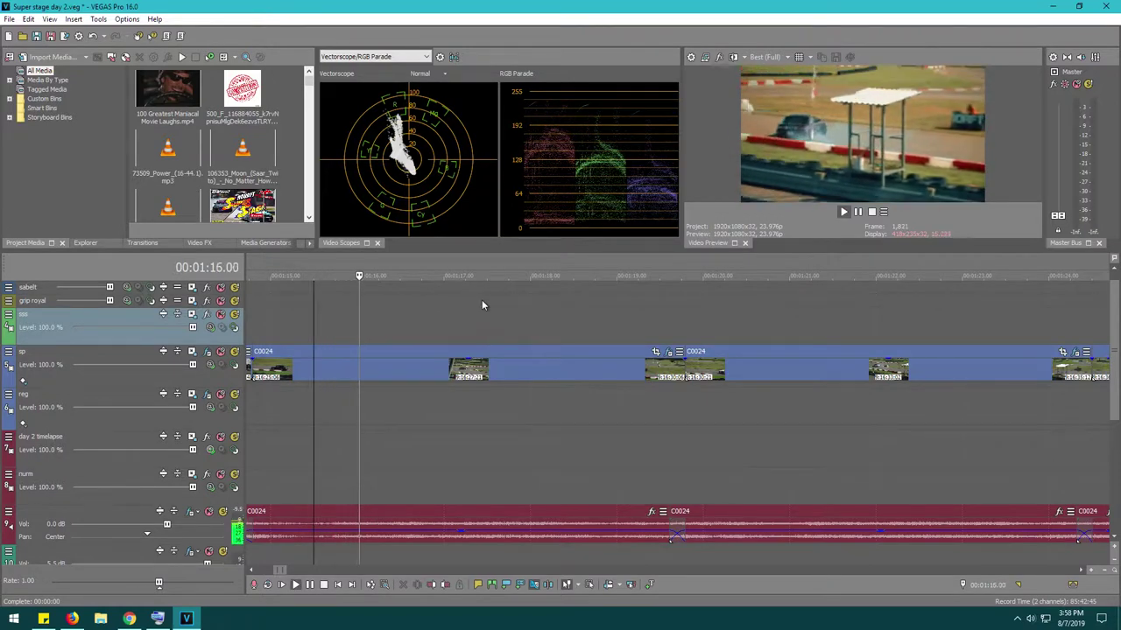
pyautogui.press('k')
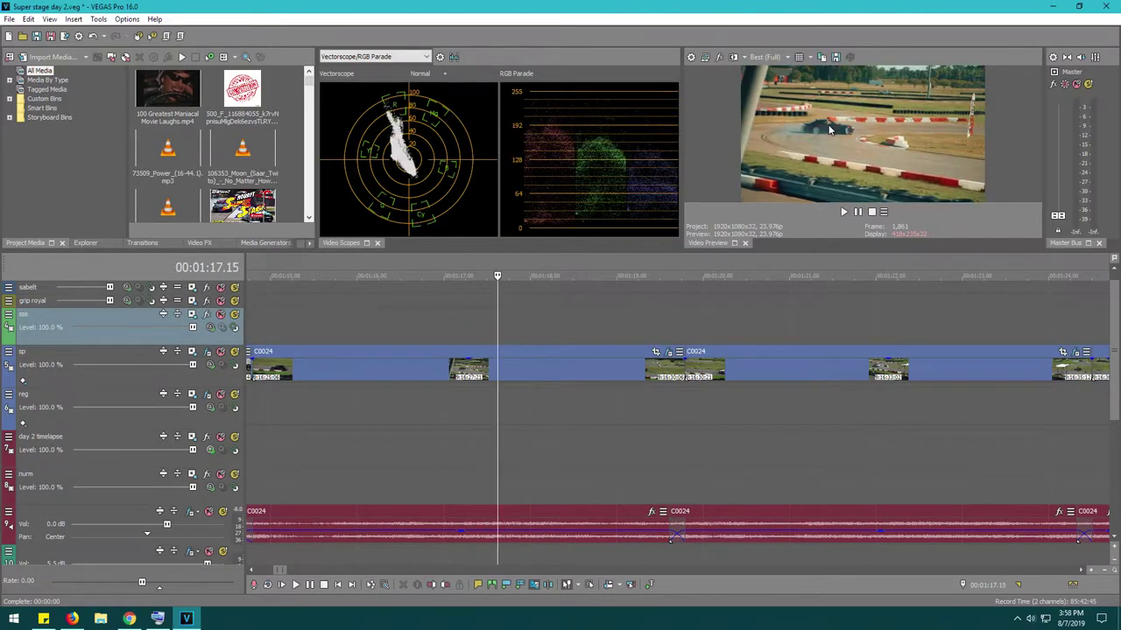
# Play the remaining C0024 clips into C0030 up to 00:01:32.21, then return to the start of C0030 at 00:01:31.13.
pyautogui.press('l')
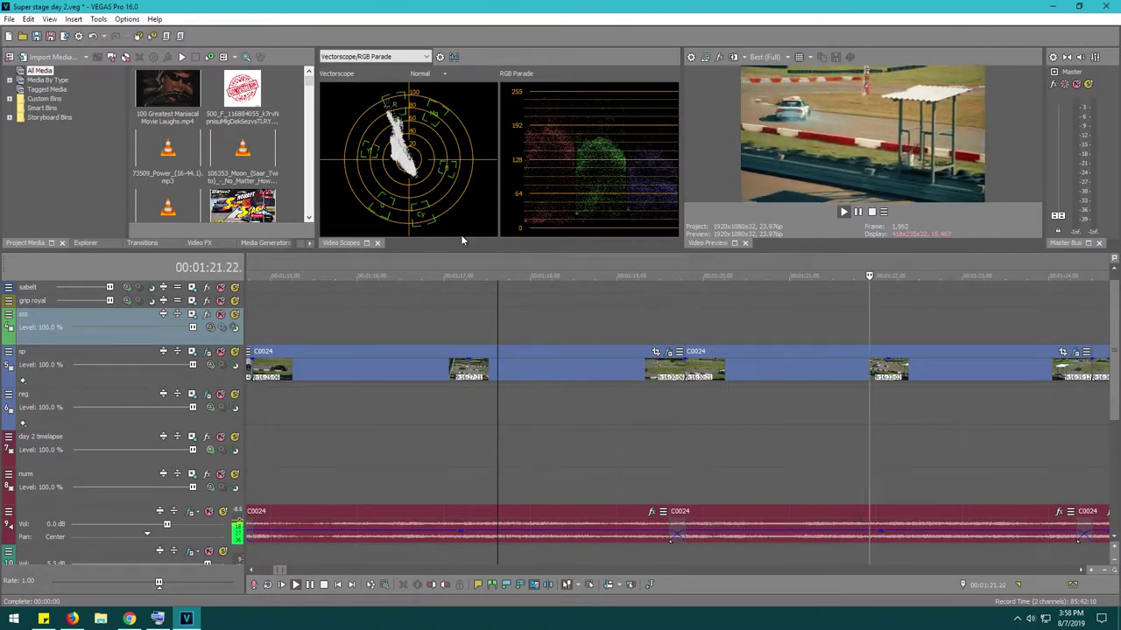
pyautogui.scroll(-3, 943, 330)
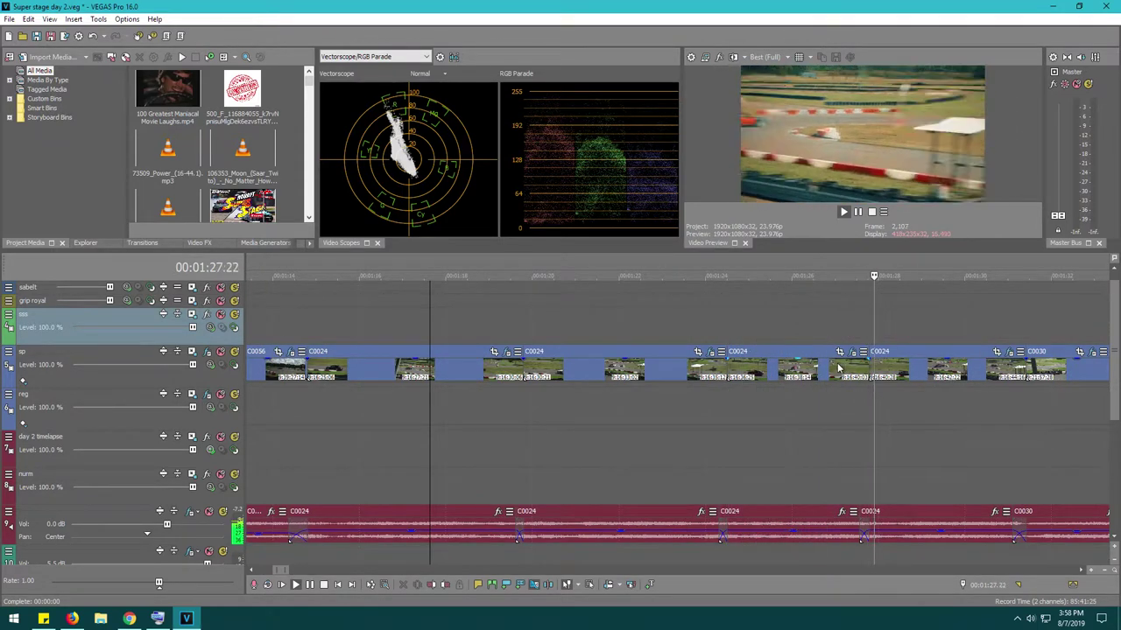
pyautogui.hscroll(3, 836, 364)
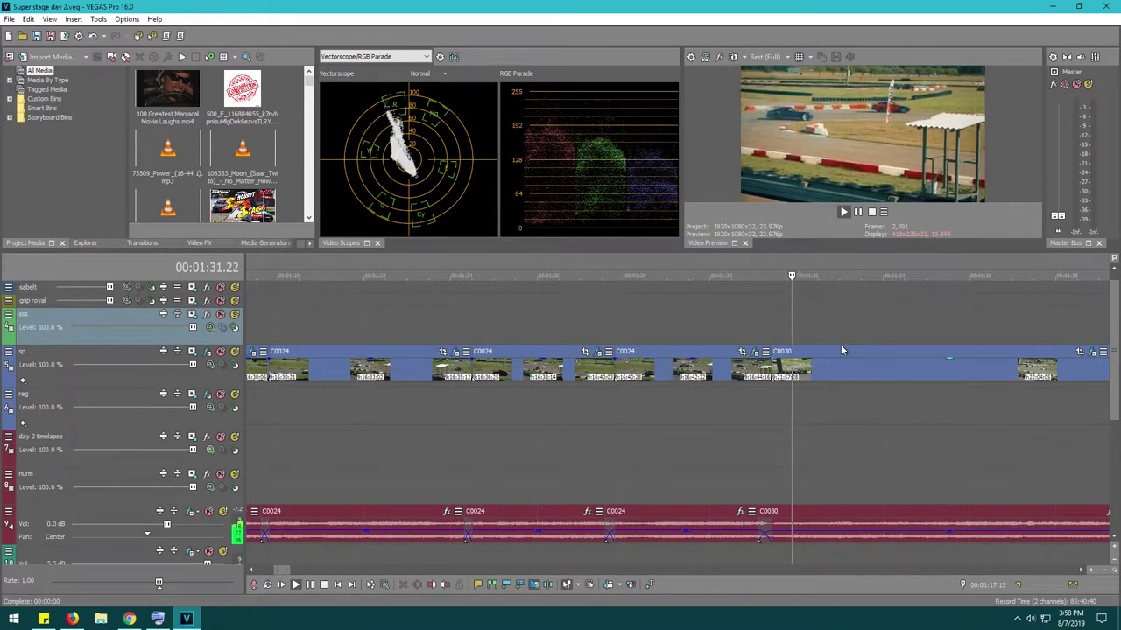
pyautogui.press('Return')
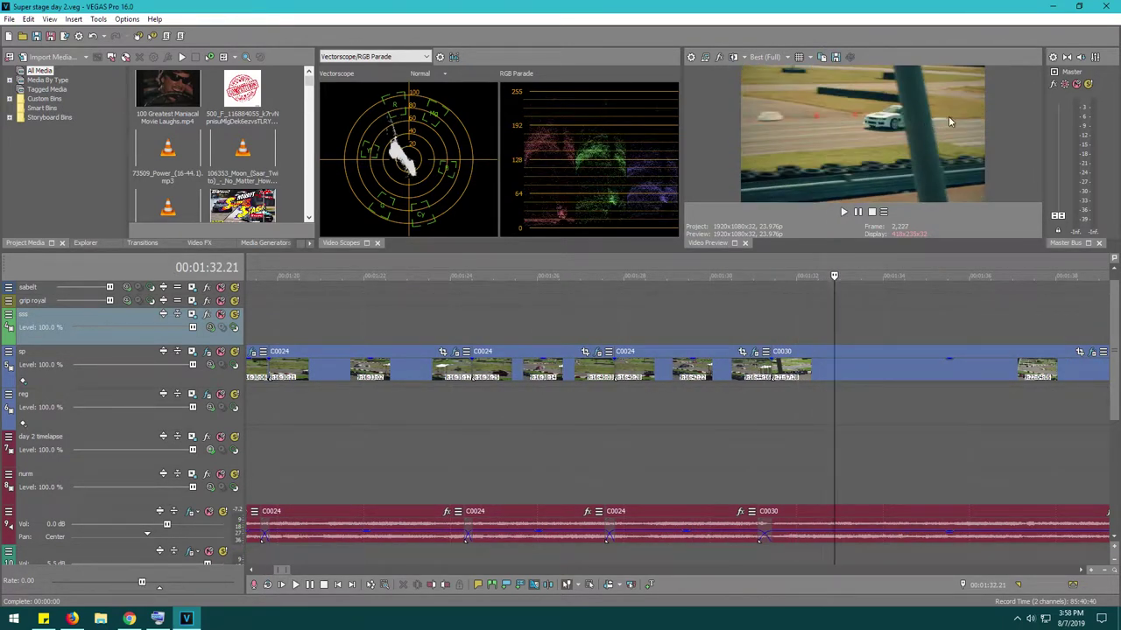
pyautogui.press('Return')
pyautogui.click(776, 323)
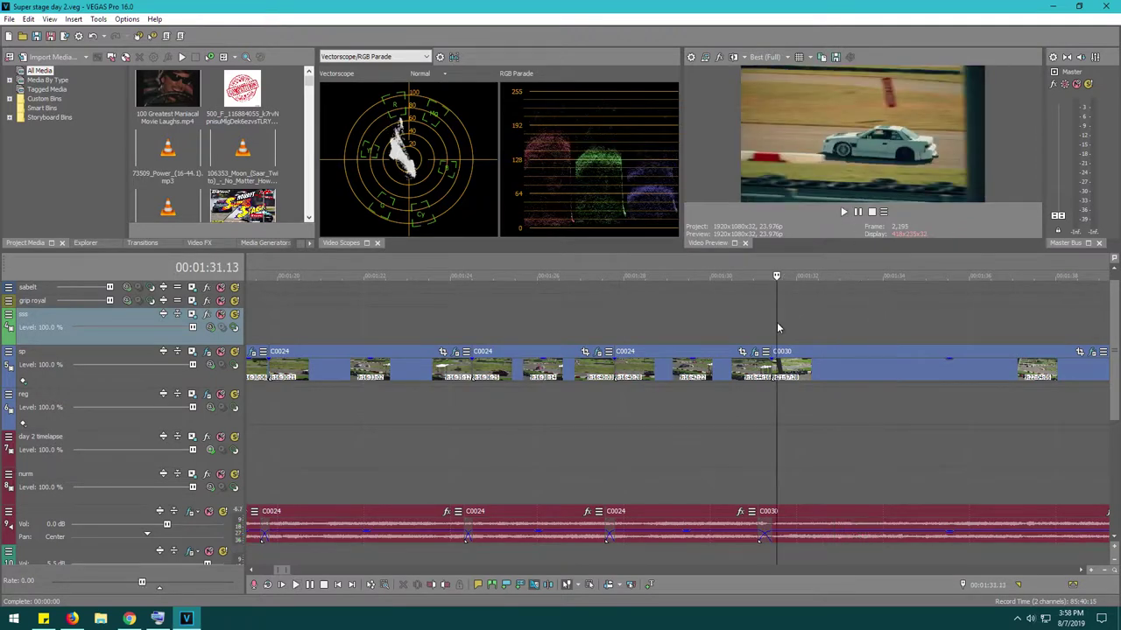
# Play C0030 from its start to 00:01:36.05, then continue playback toward 00:01:38.08.
pyautogui.click(771, 323)
pyautogui.press('Return')
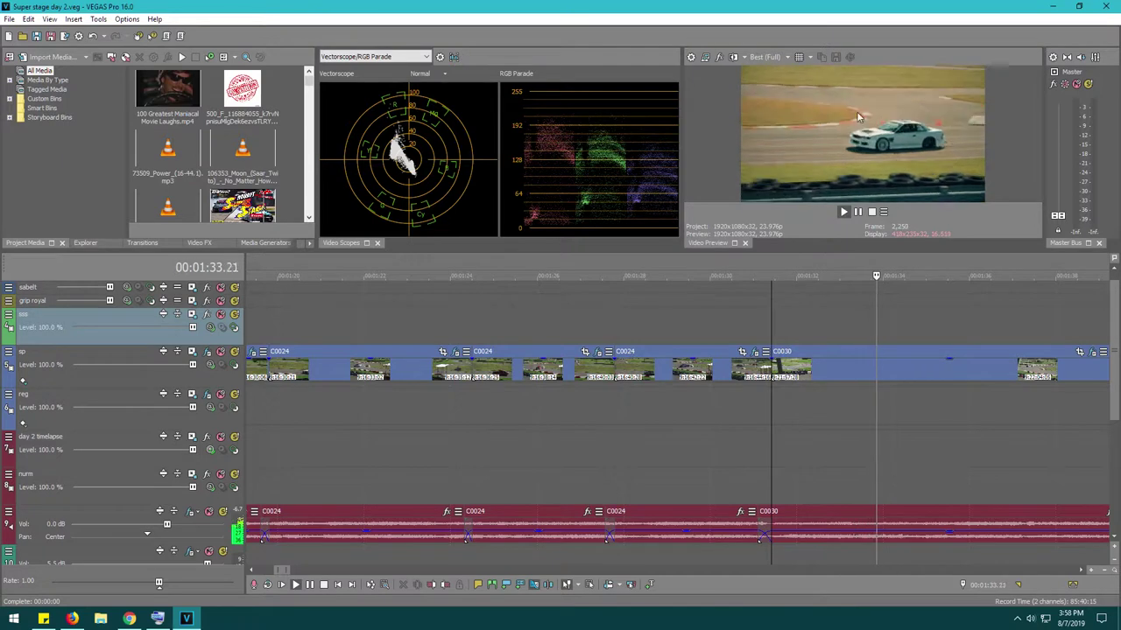
pyautogui.press('Return')
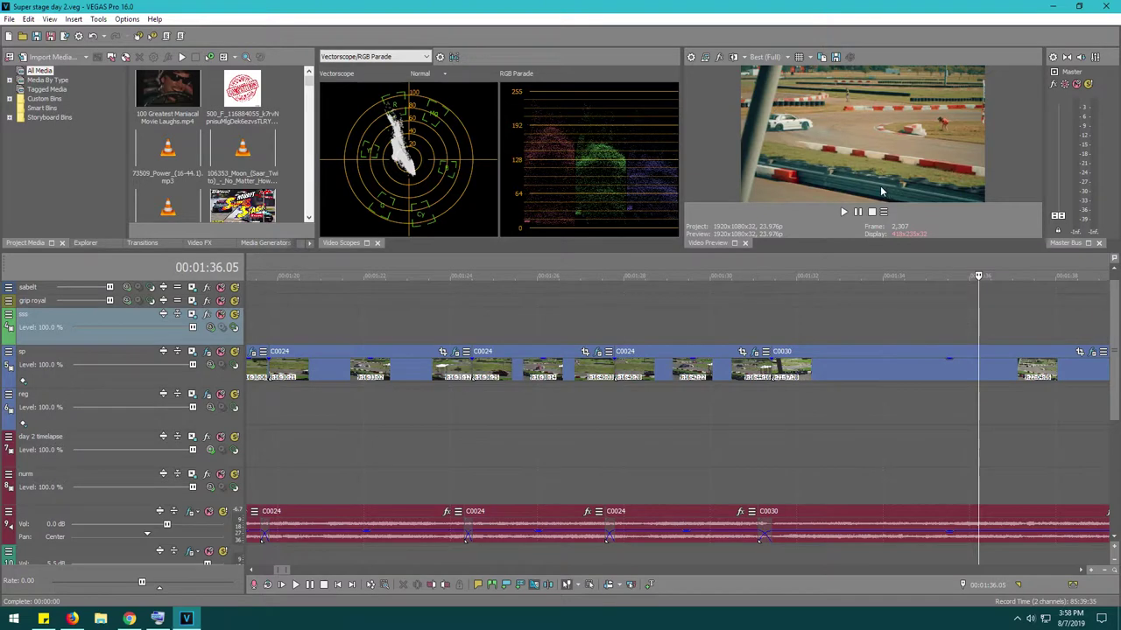
pyautogui.press('space')
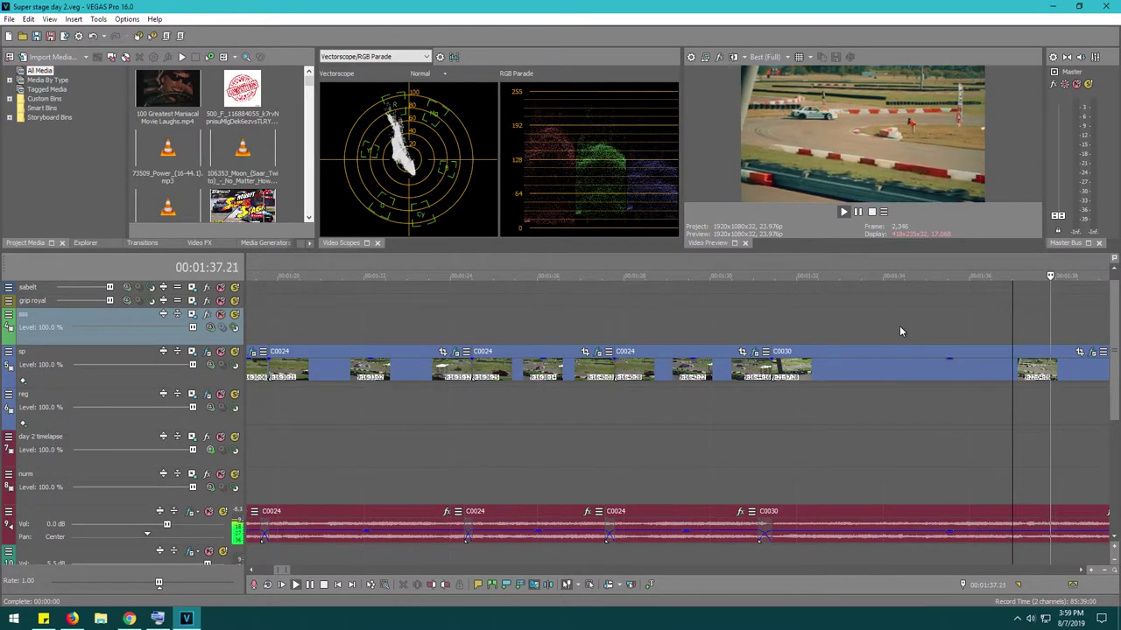
# Skip ahead past C0026 into C0035 and play C0035 from 00:02:03.14 toward its end.
pyautogui.scroll(-3, 899, 326)
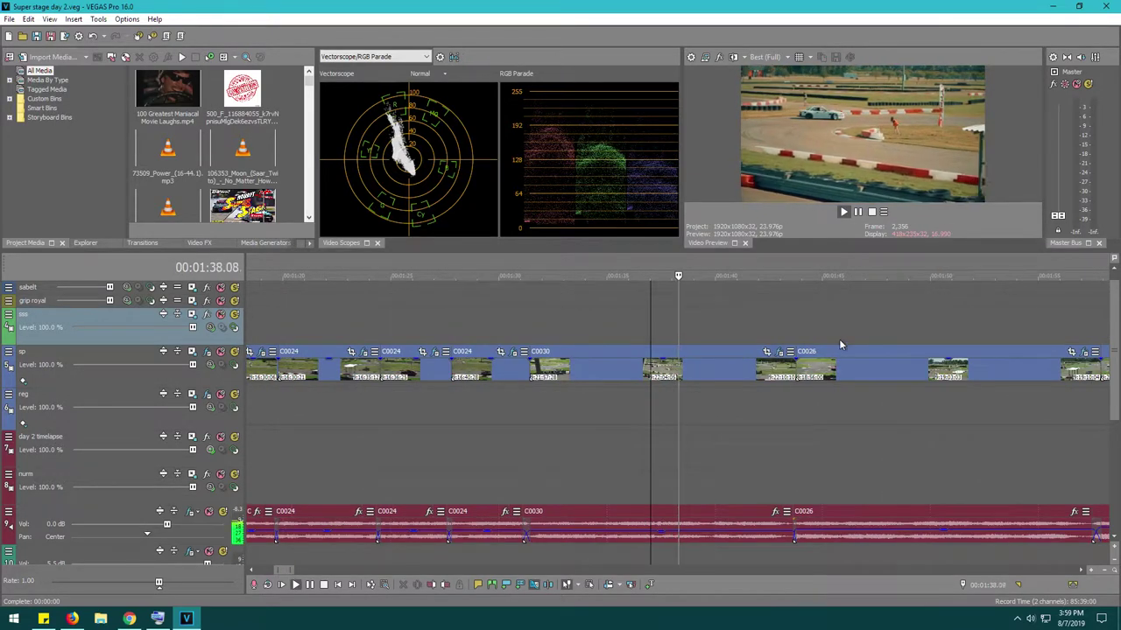
pyautogui.click(916, 323)
pyautogui.click(1013, 320)
pyautogui.click(969, 323)
pyautogui.press('space')
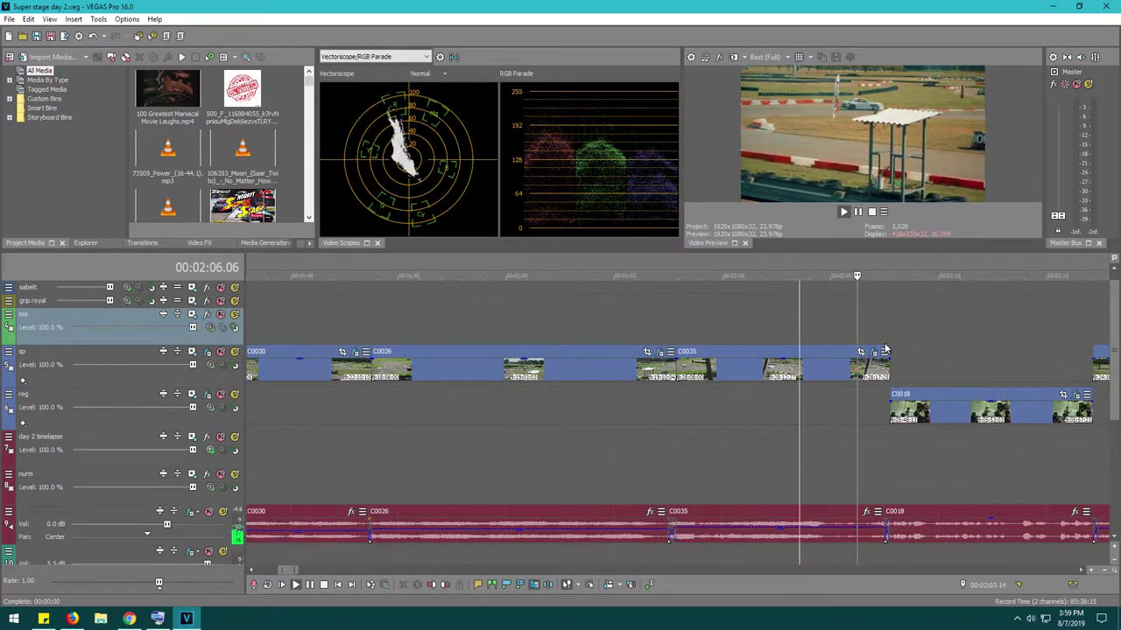
pyautogui.press('Return')
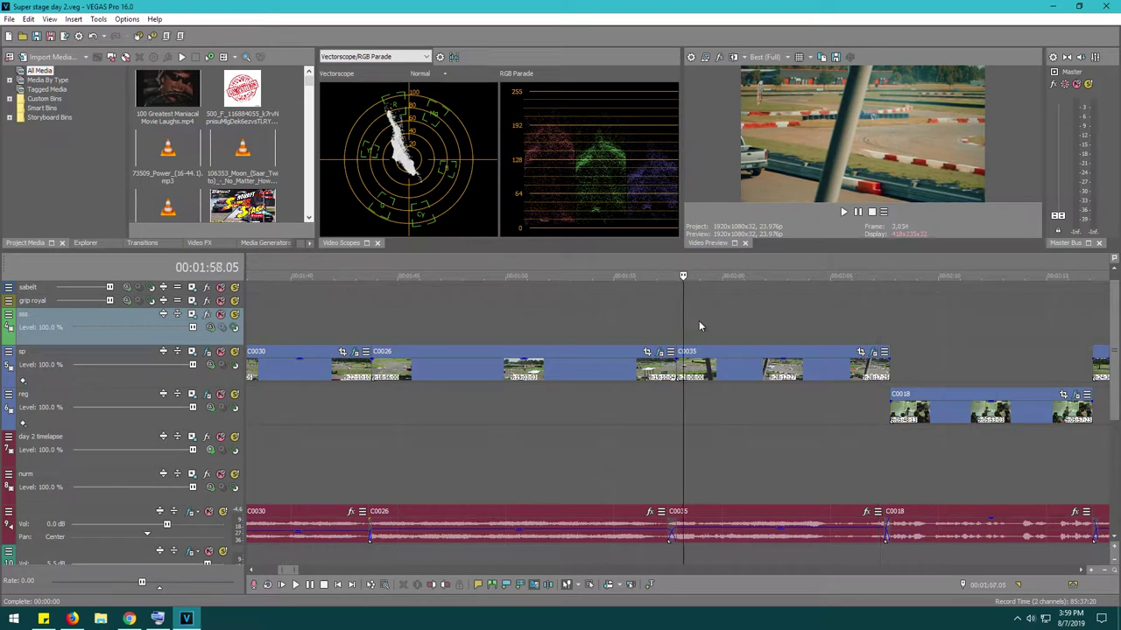
# Replay C0035 from 00:01:58.05 and step frame by frame through the pan past the pole around 00:02:07.07.
pyautogui.press('space')
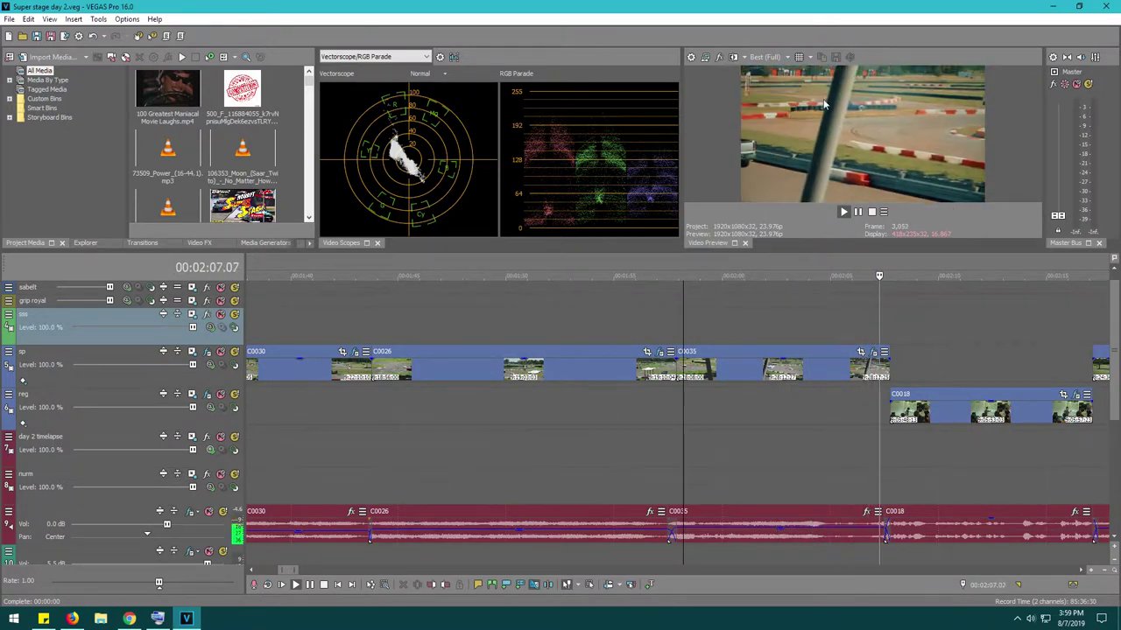
pyautogui.press('Return')
pyautogui.press('Right')
pyautogui.press('Right')
pyautogui.press('Right')
pyautogui.press('Right')
pyautogui.press('Right')
pyautogui.press('Right')
pyautogui.press('Right')
pyautogui.press('Right')
pyautogui.press('Right')
pyautogui.press('Right')
pyautogui.press('Right')
pyautogui.press('Right')
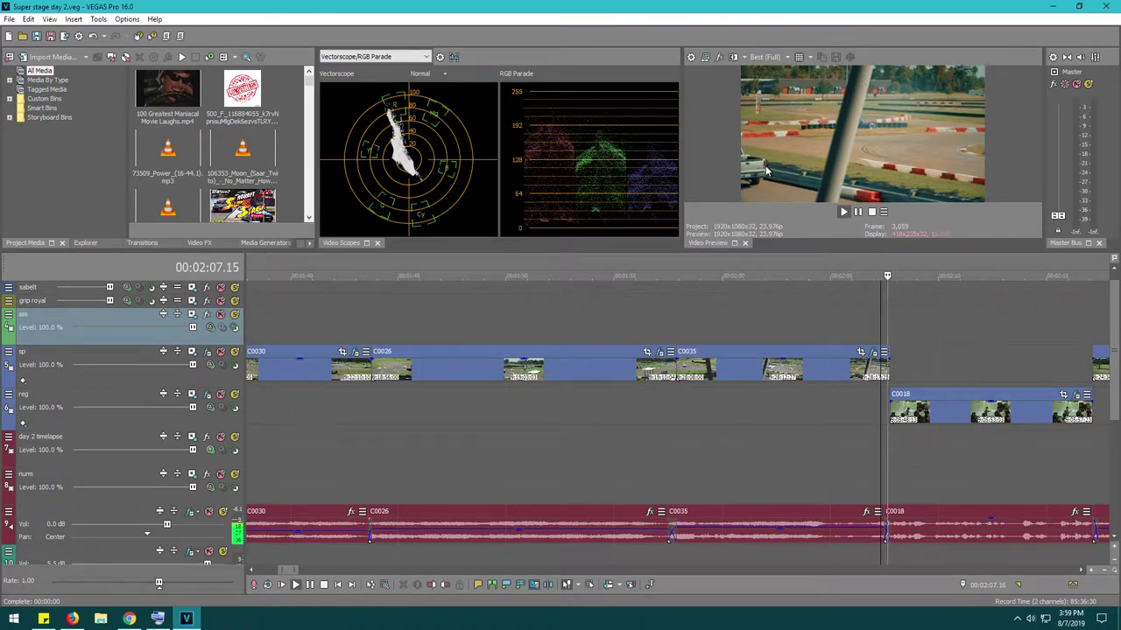
# With the master volume at 0.0 dB, solo the clip audio track and play C0035 from 00:01:57.21 to 00:02:04.11.
pyautogui.click(669, 324)
pyautogui.click(675, 325)
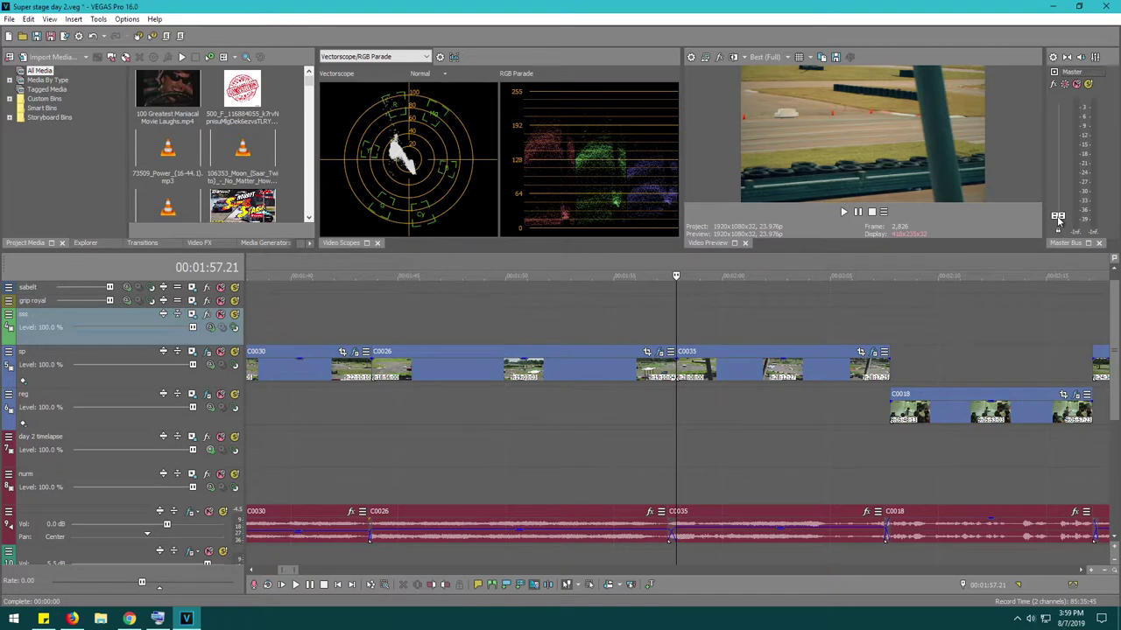
pyautogui.scroll(-3, 727, 434)
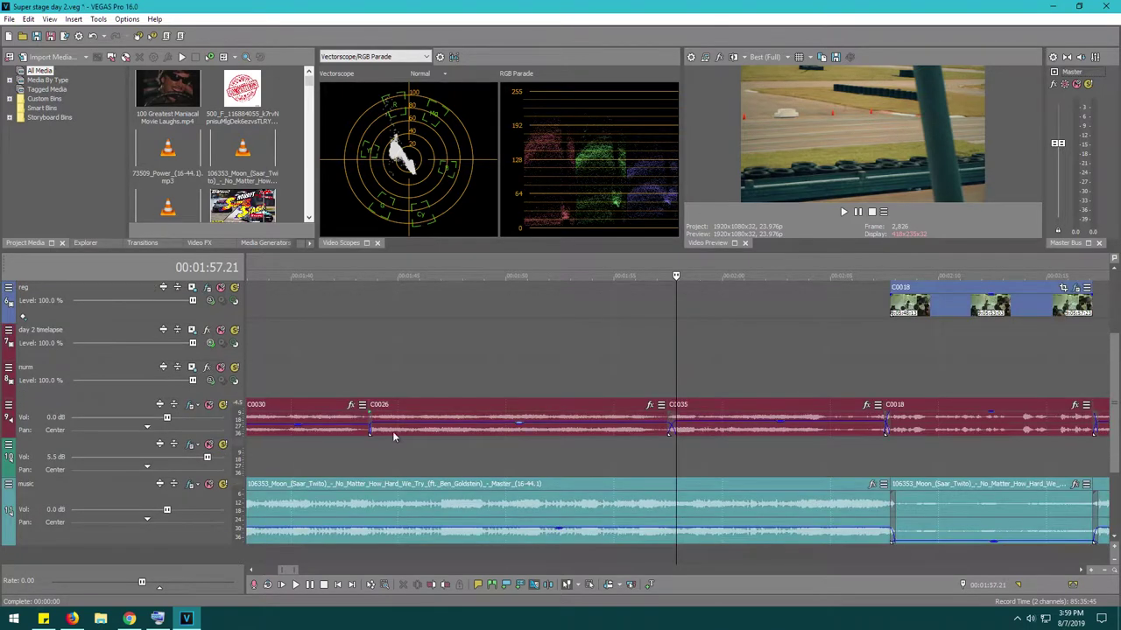
pyautogui.click(223, 405)
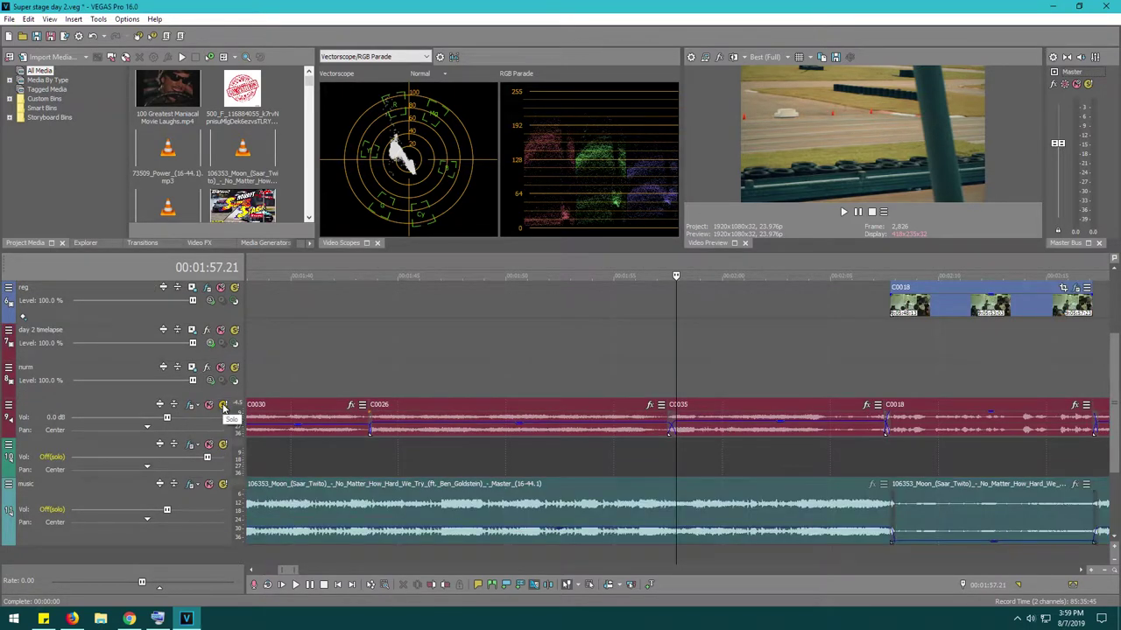
pyautogui.press('space')
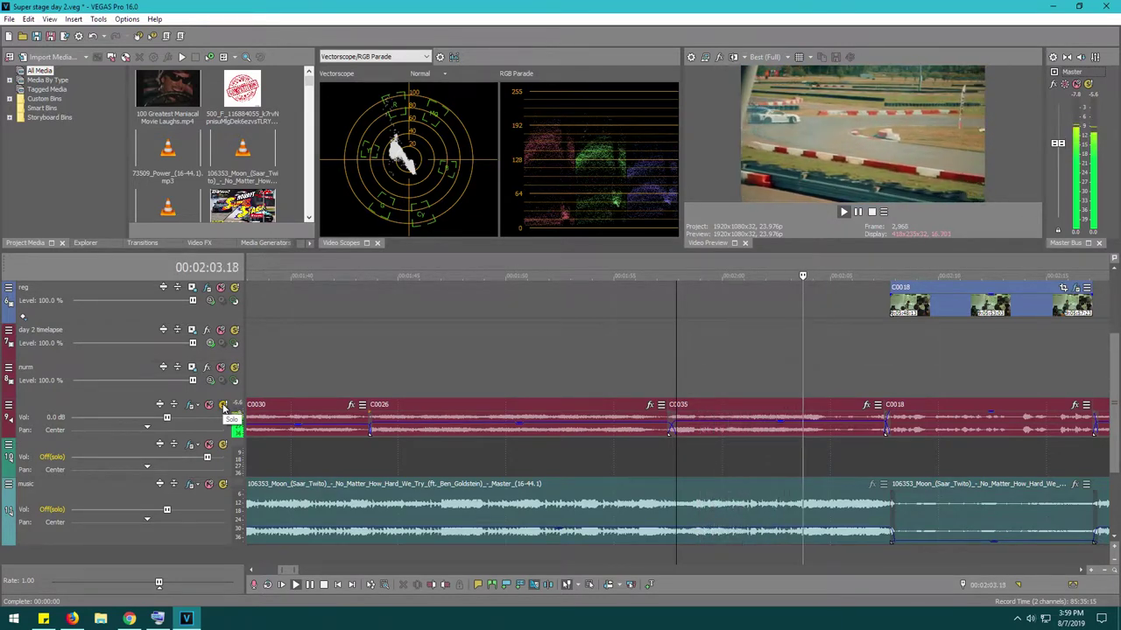
pyautogui.press('Return')
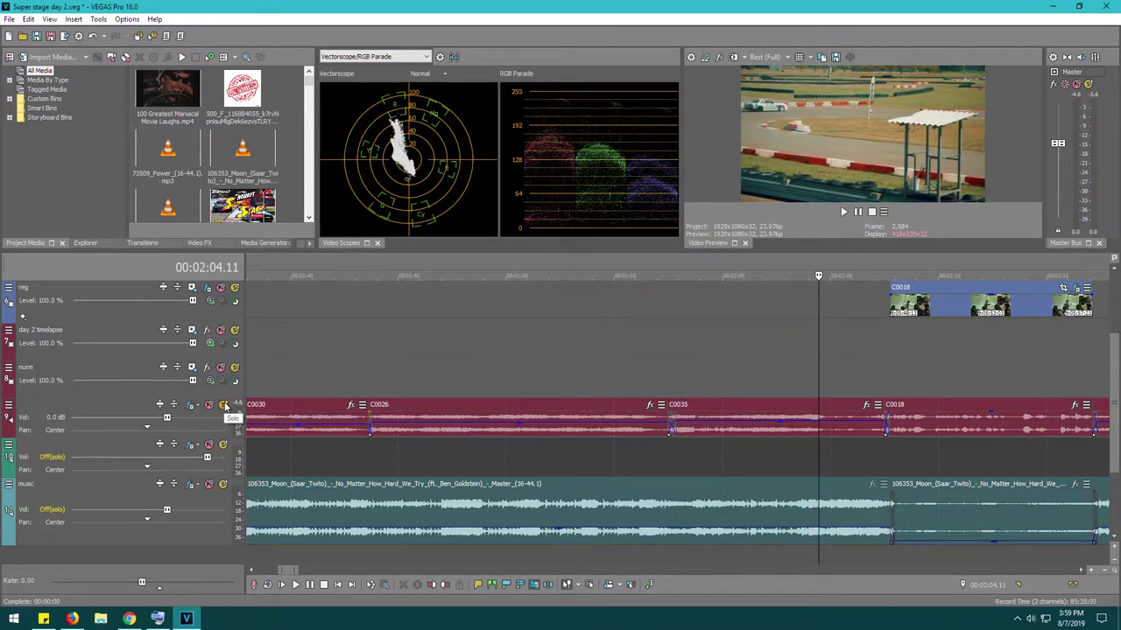
# Switch the solo from the clip audio track to the music track and replay C0035 from its start to about 00:02:04.
pyautogui.click(223, 405)
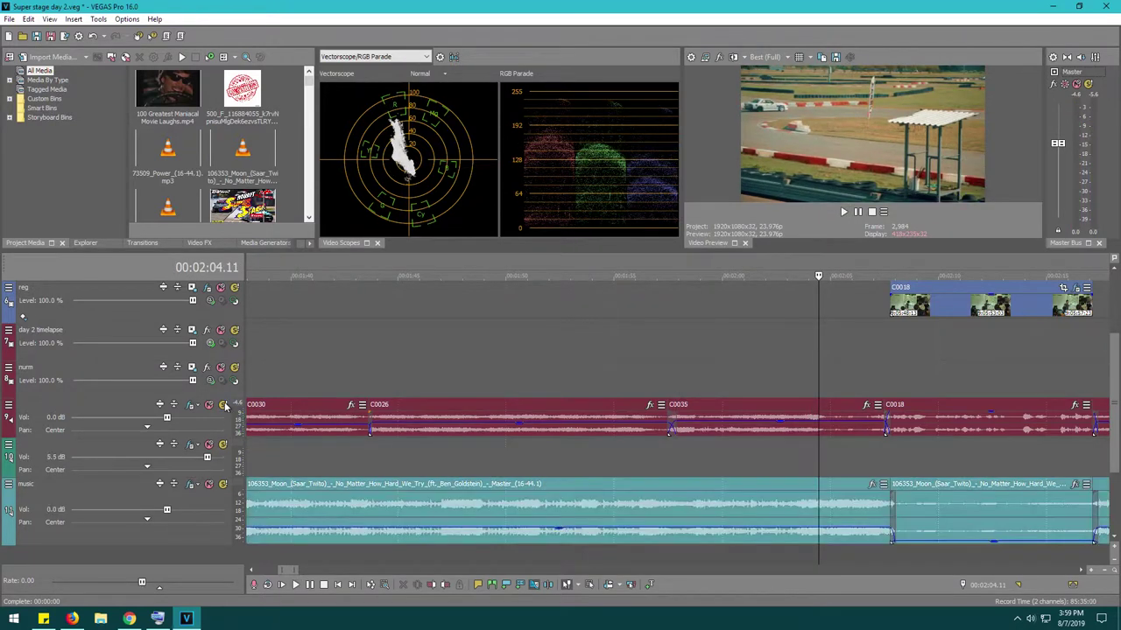
pyautogui.click(222, 486)
pyautogui.click(673, 378)
pyautogui.press('space')
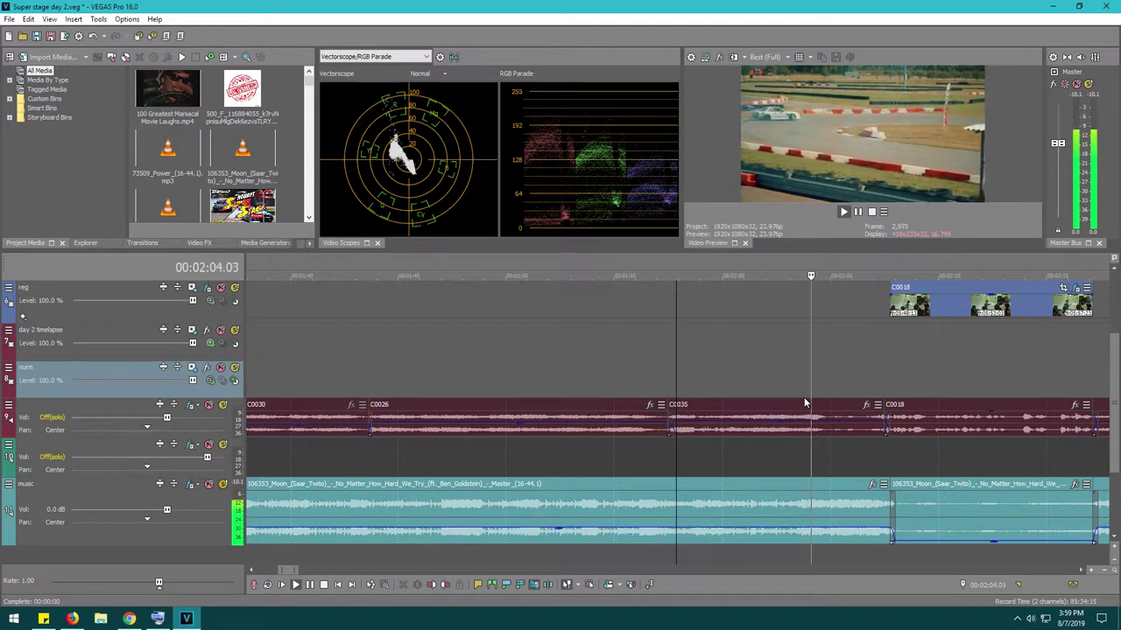
pyautogui.press('Return')
# Solo the clip audio track alongside the music and play C0035 with both, replaying from about 00:02:00 past 00:02:06.10.
pyautogui.click(223, 404)
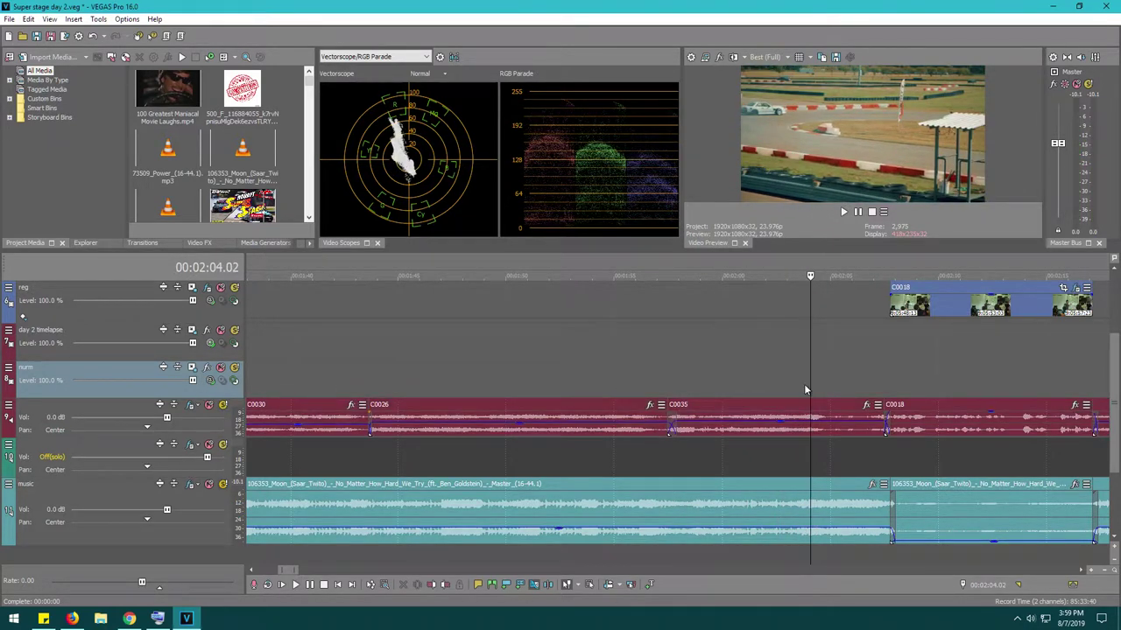
pyautogui.press('space')
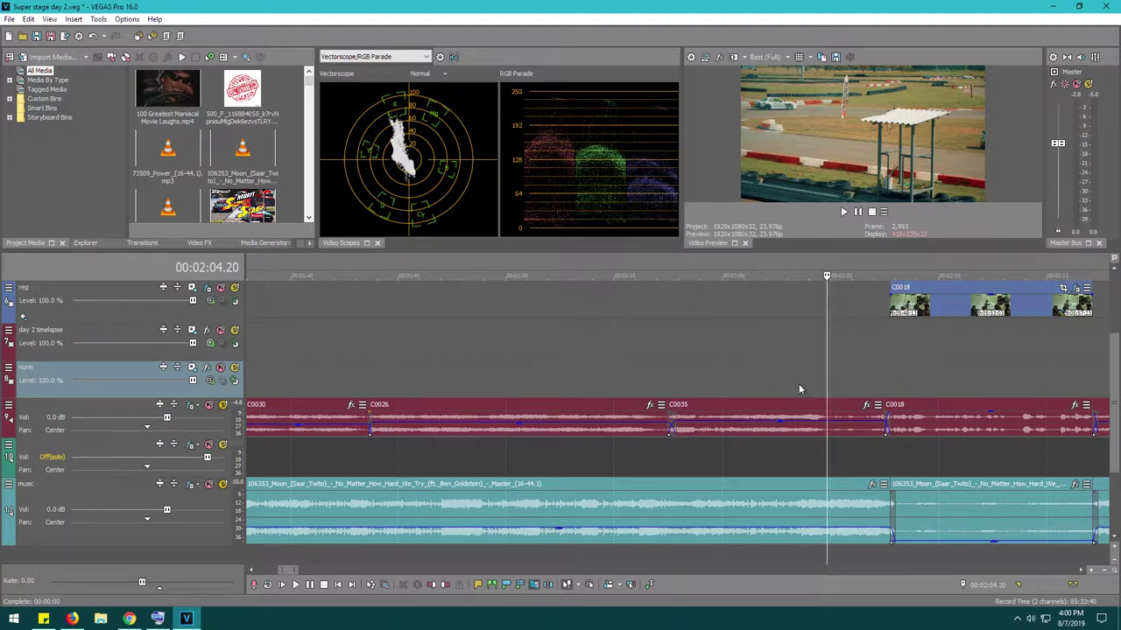
pyautogui.click(731, 378)
pyautogui.press('space')
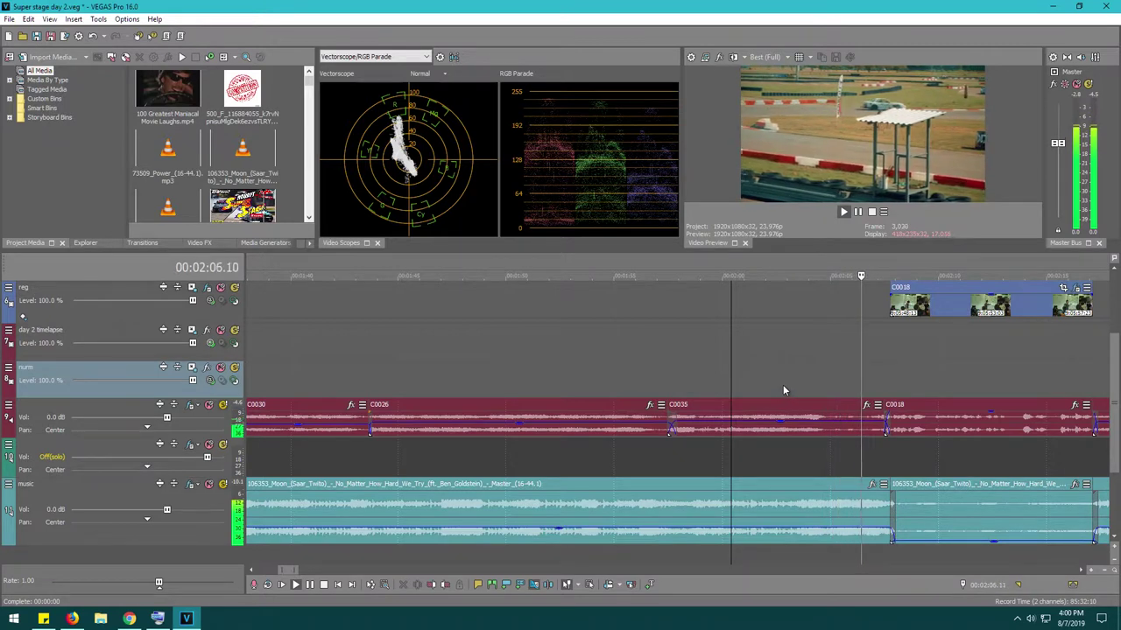
pyautogui.press('Return')
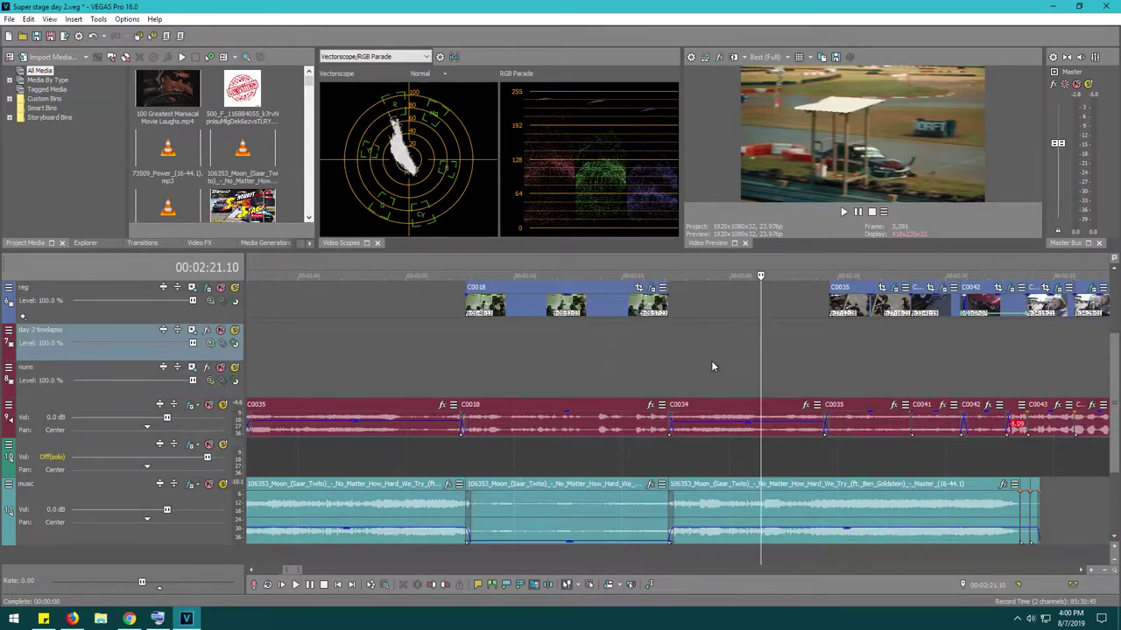
# Play the C0034 drift clip from 00:02:19.03 to about 00:02:23, then skip to the C0035 and C0041 pit clips.
pyautogui.click(711, 366)
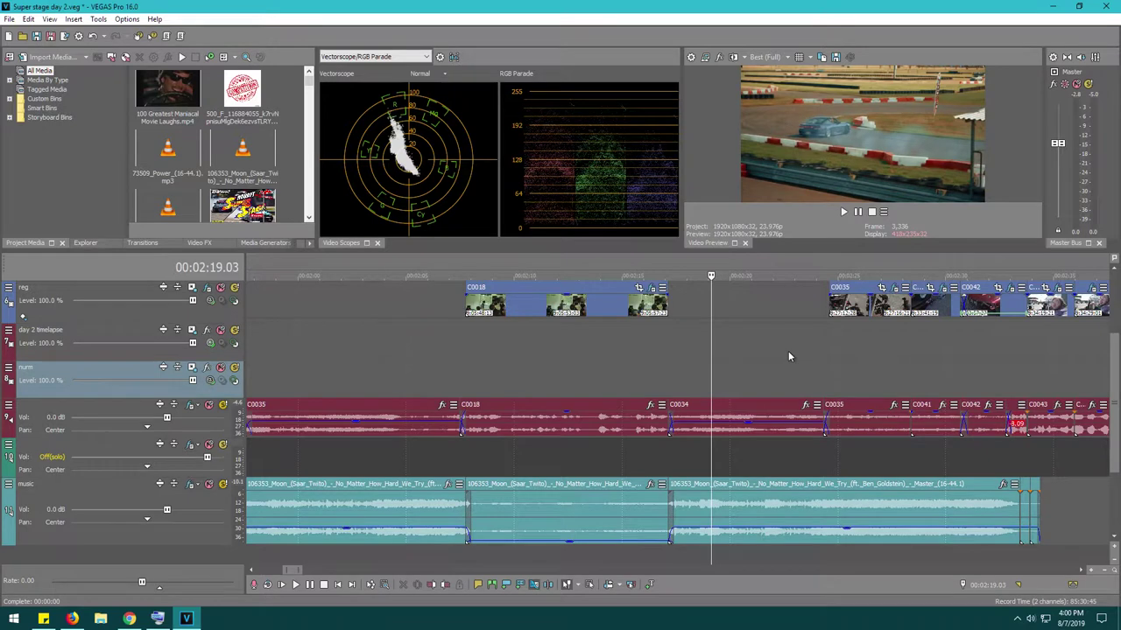
pyautogui.press('space')
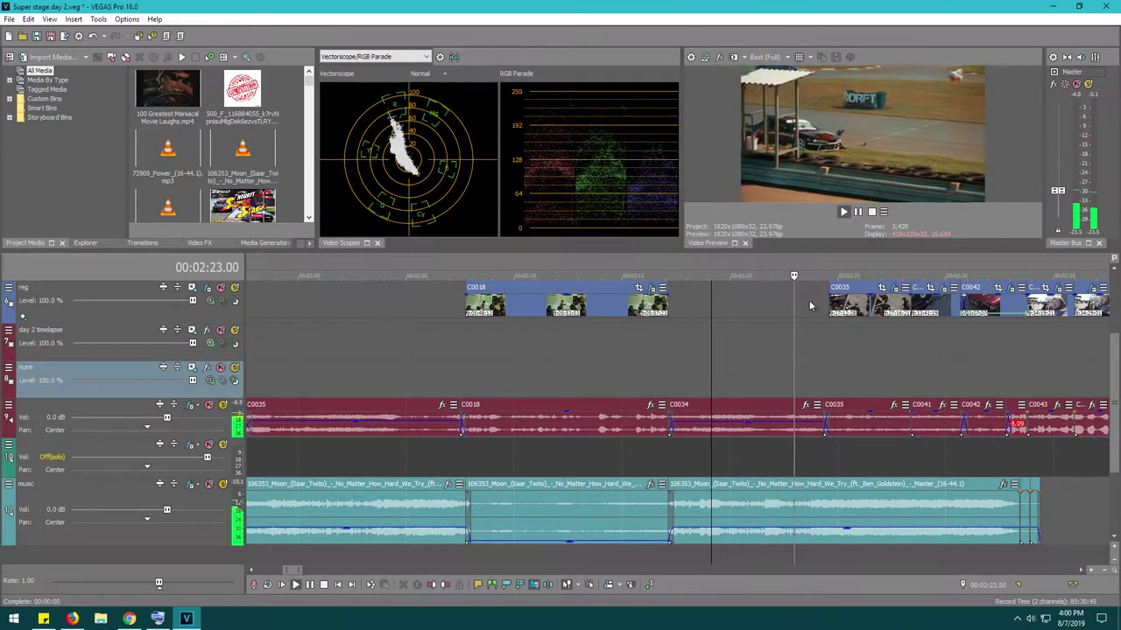
pyautogui.click(856, 350)
pyautogui.click(903, 352)
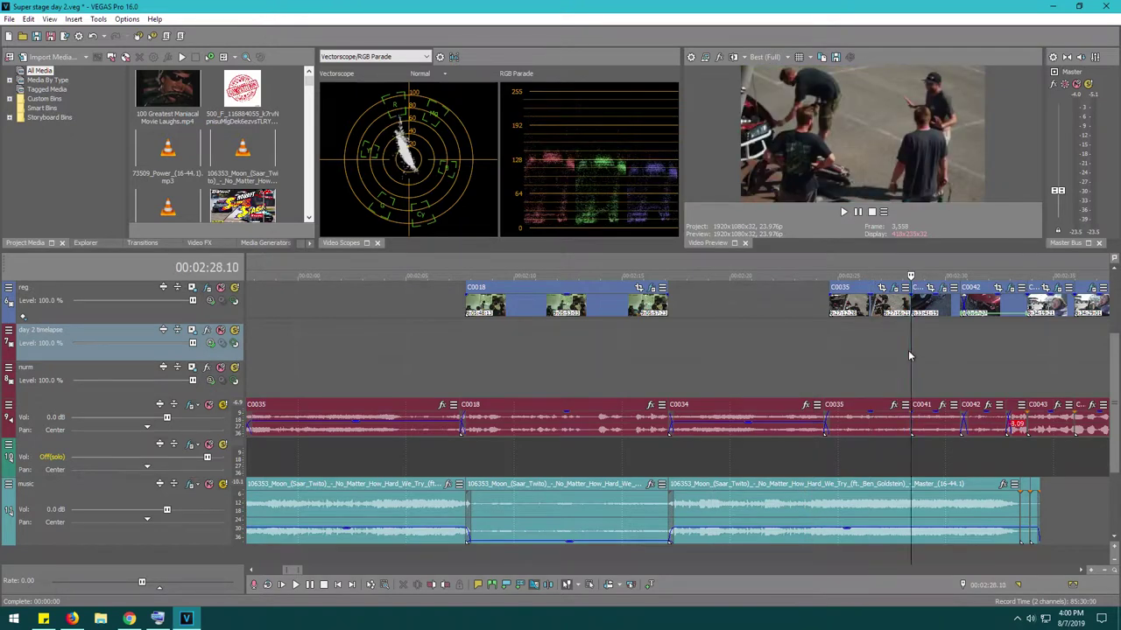
# Play the C0042 and C0043 pit clips from 00:02:31.03 on, stopping in C0023 at 00:02:38.15.
pyautogui.click(954, 339)
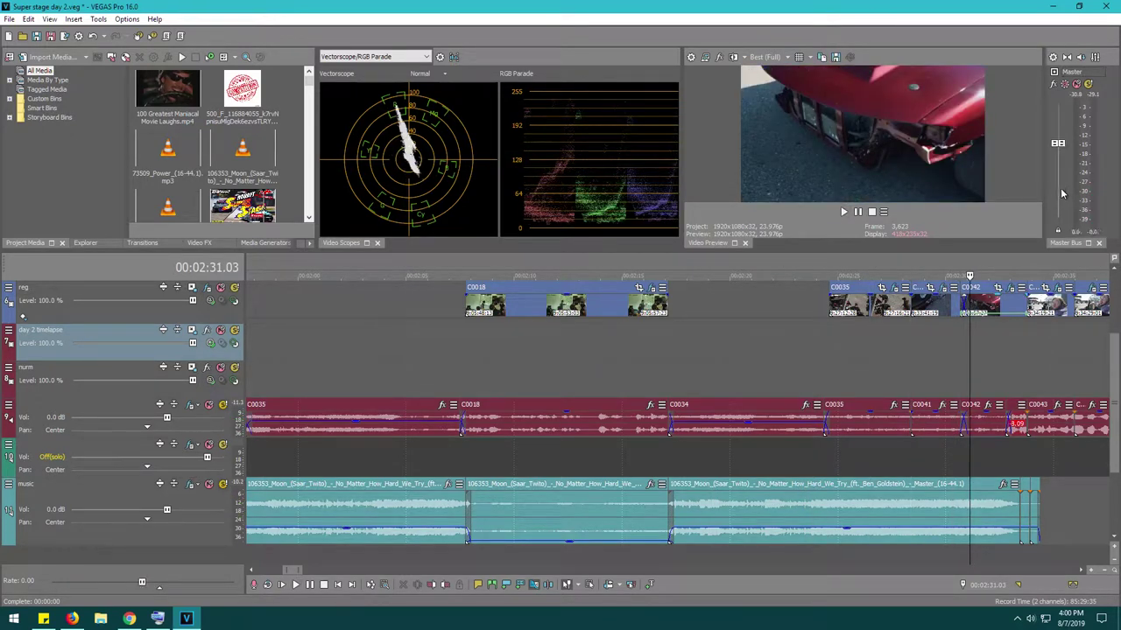
pyautogui.press('space')
pyautogui.press('Return')
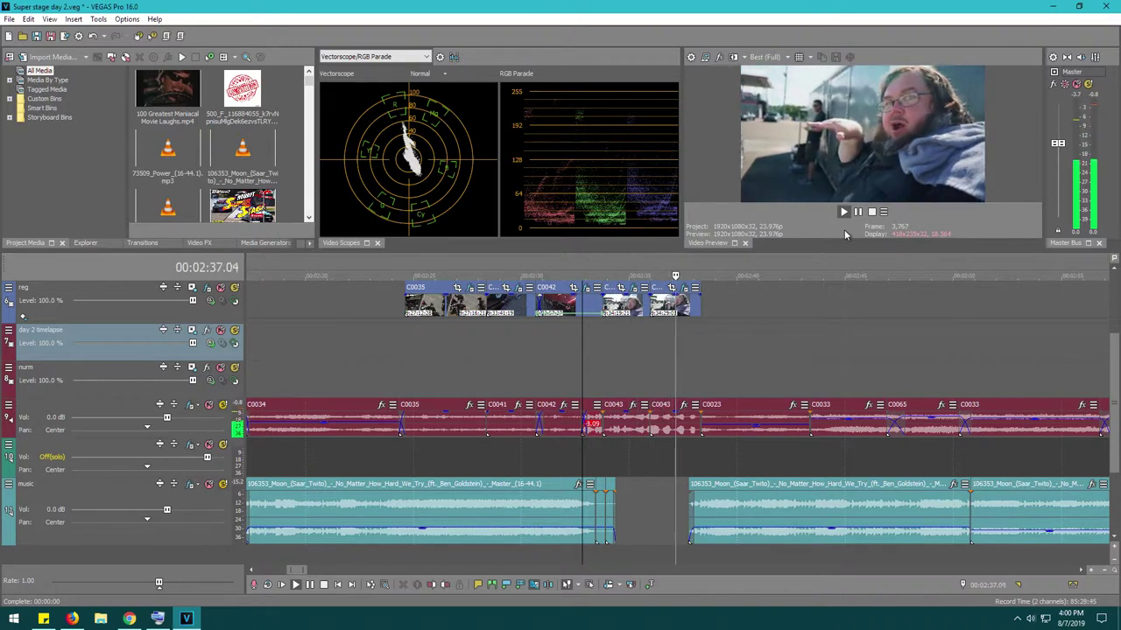
pyautogui.press('Return')
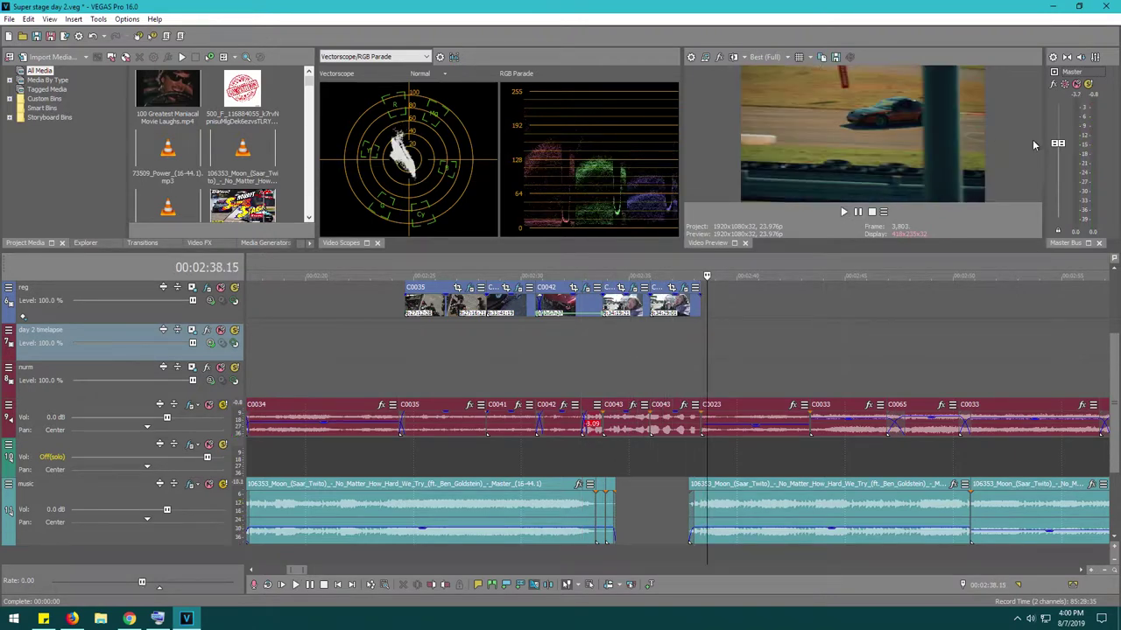
# Preview individual frames of C0023, C0033 and C0065 up to 00:02:46.22.
pyautogui.click(744, 348)
pyautogui.click(809, 333)
pyautogui.click(885, 333)
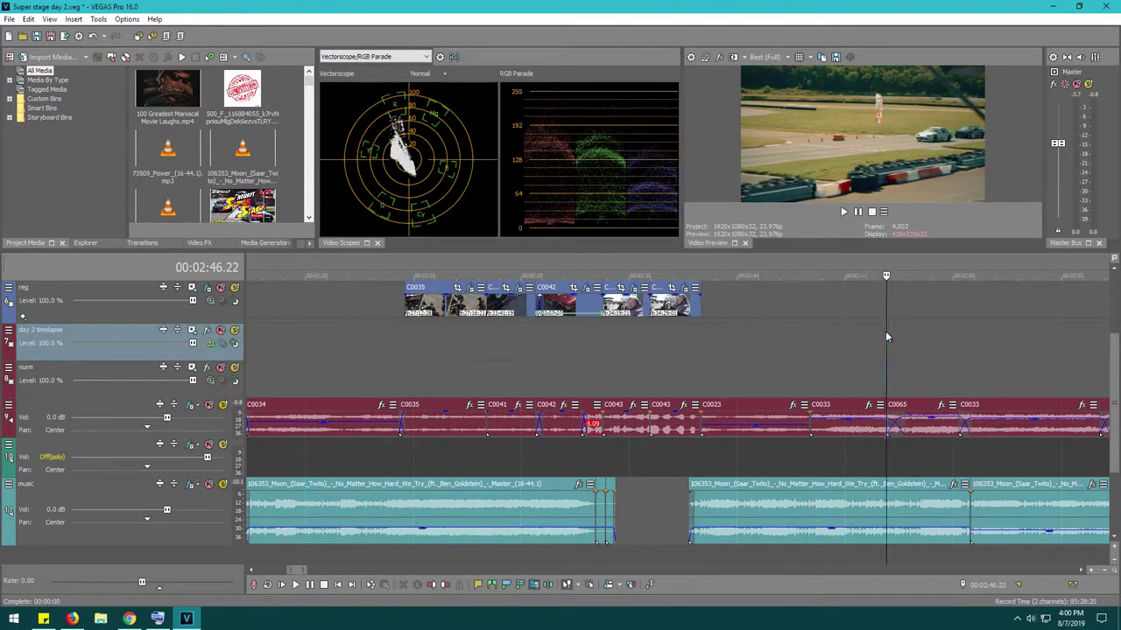
# Go back over frames from C0034 through the pit clips C0035 to C0043, ending at the start of C0033.
pyautogui.click(348, 353)
pyautogui.click(421, 355)
pyautogui.click(465, 356)
pyautogui.click(571, 359)
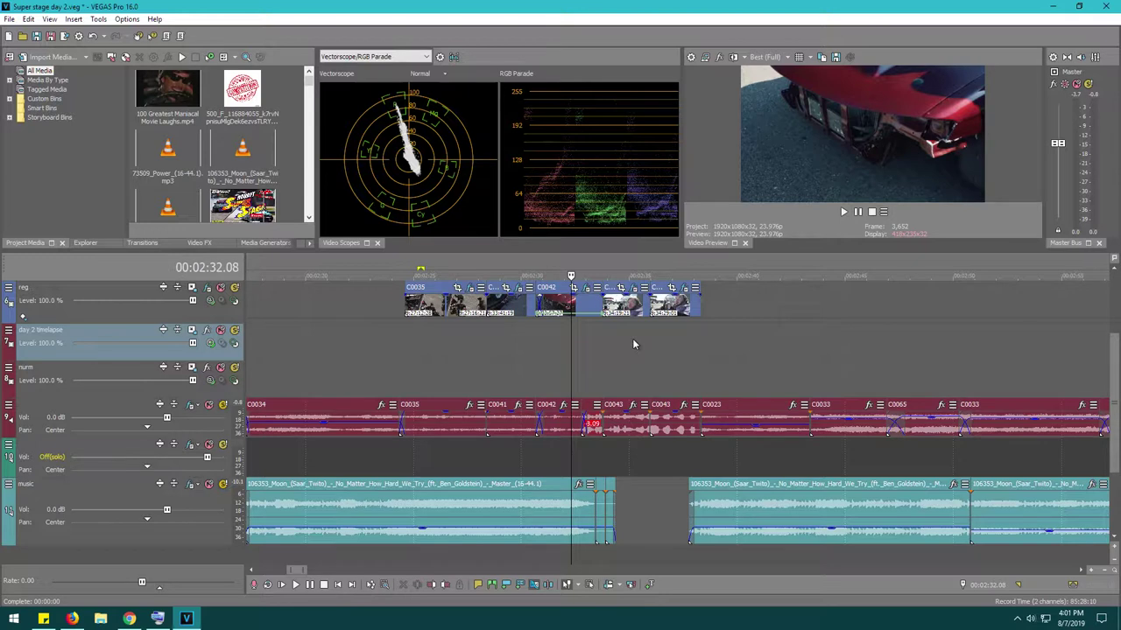
pyautogui.click(688, 341)
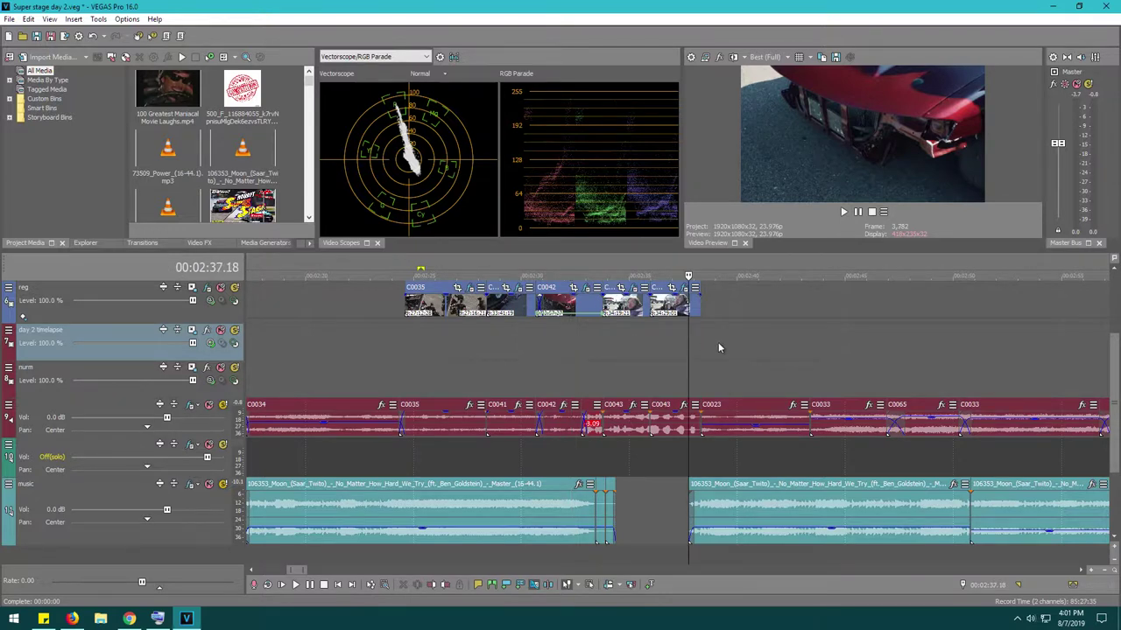
pyautogui.click(811, 345)
# Spot-check frames of the following drift clips between 00:02:45.01 and the C0057 clip, returning to 00:03:04.21.
pyautogui.scroll(-1, 898, 341)
pyautogui.scroll(-1, 898, 341)
pyautogui.click(683, 357)
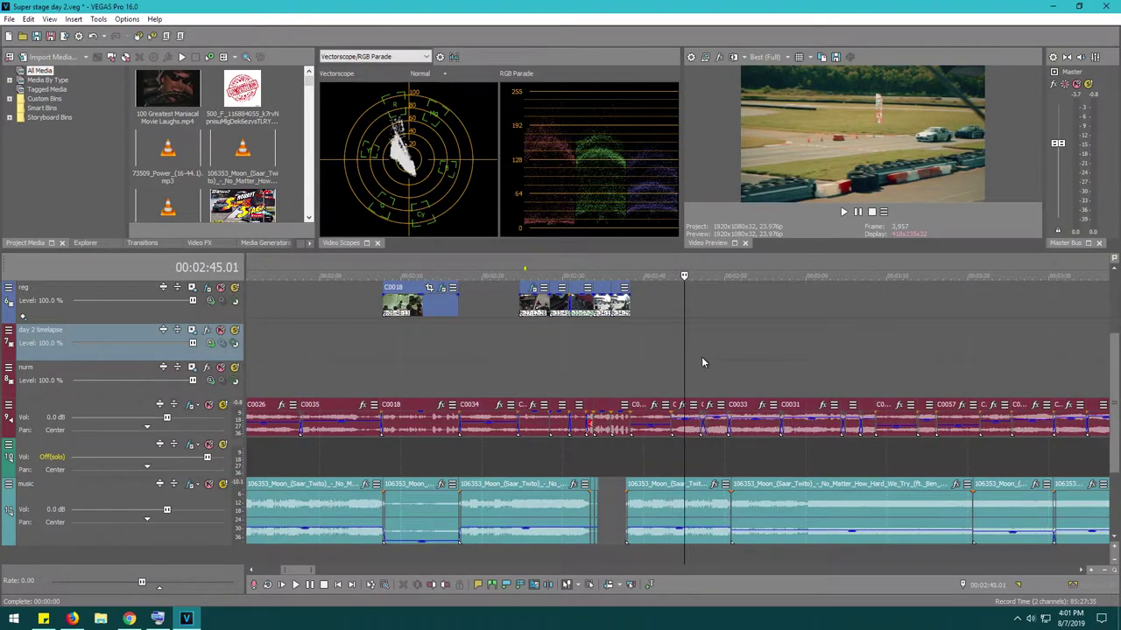
pyautogui.click(738, 350)
pyautogui.click(771, 358)
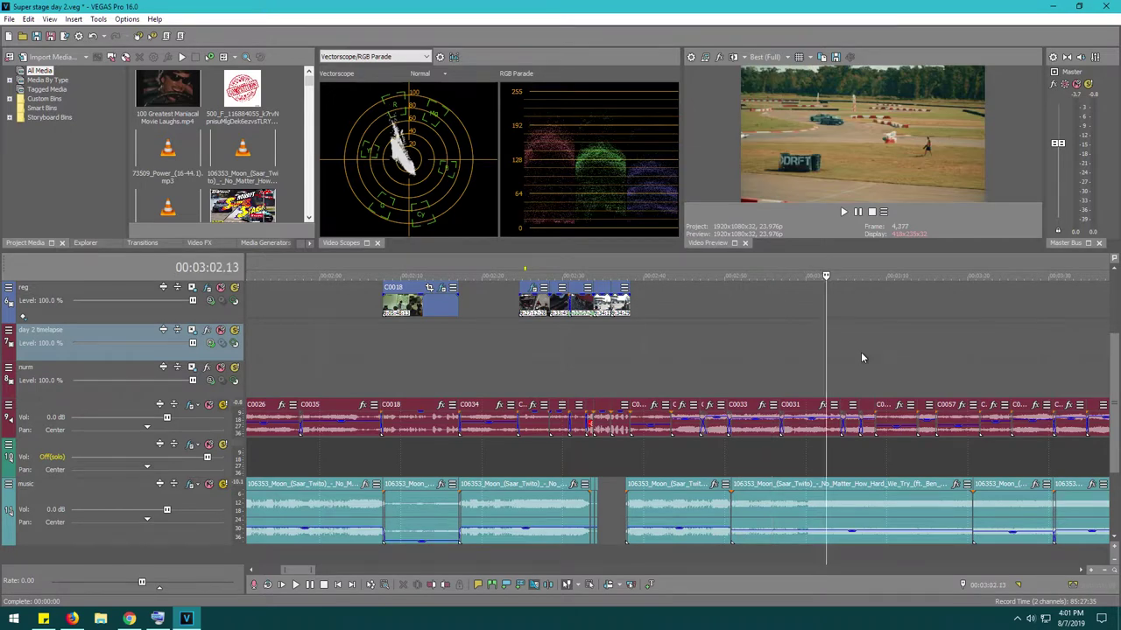
pyautogui.click(936, 366)
pyautogui.click(843, 359)
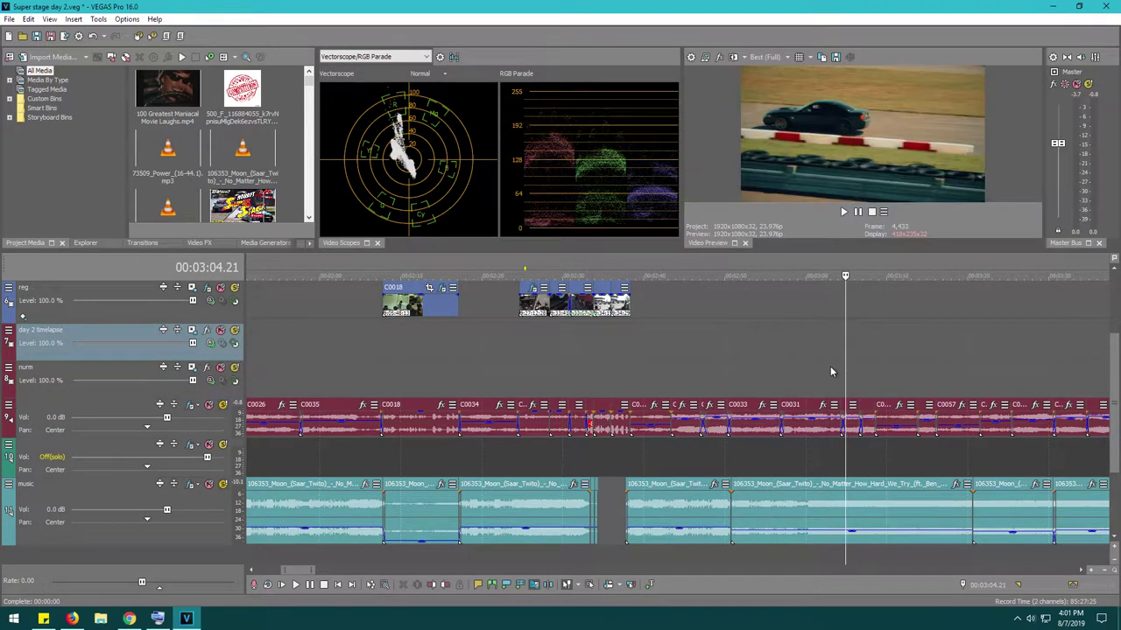
# Play from the end of C0031, lower the master volume to about -11 dB, and continue playback to 00:03:06.16.
pyautogui.click(826, 367)
pyautogui.press('space')
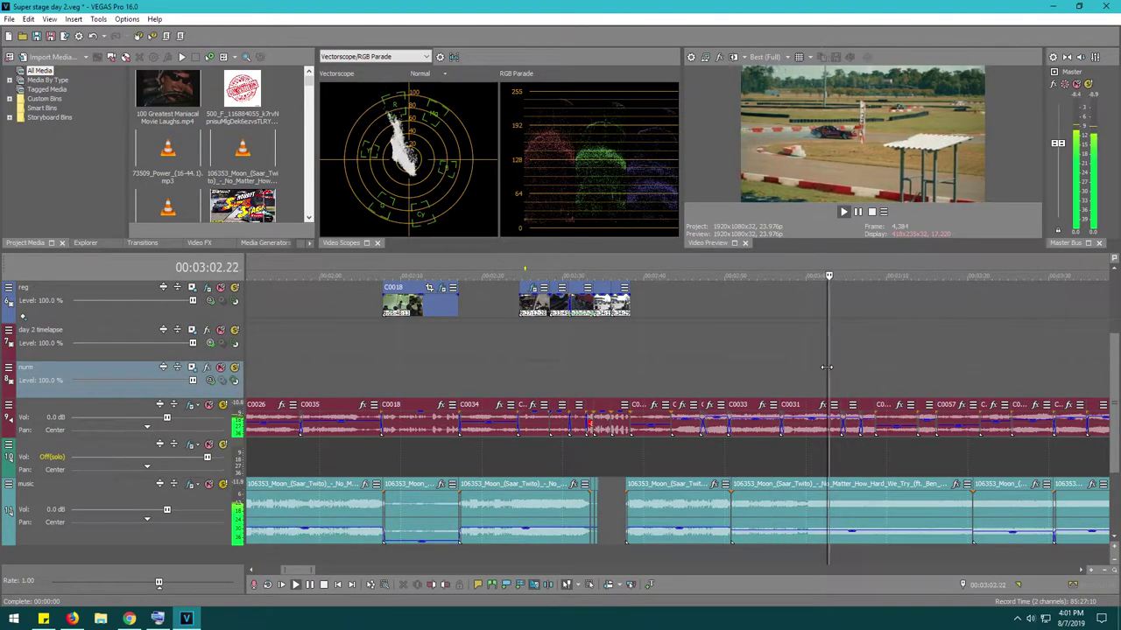
pyautogui.moveTo(1056, 150); pyautogui.dragTo(1056, 160)
pyautogui.press('Return')
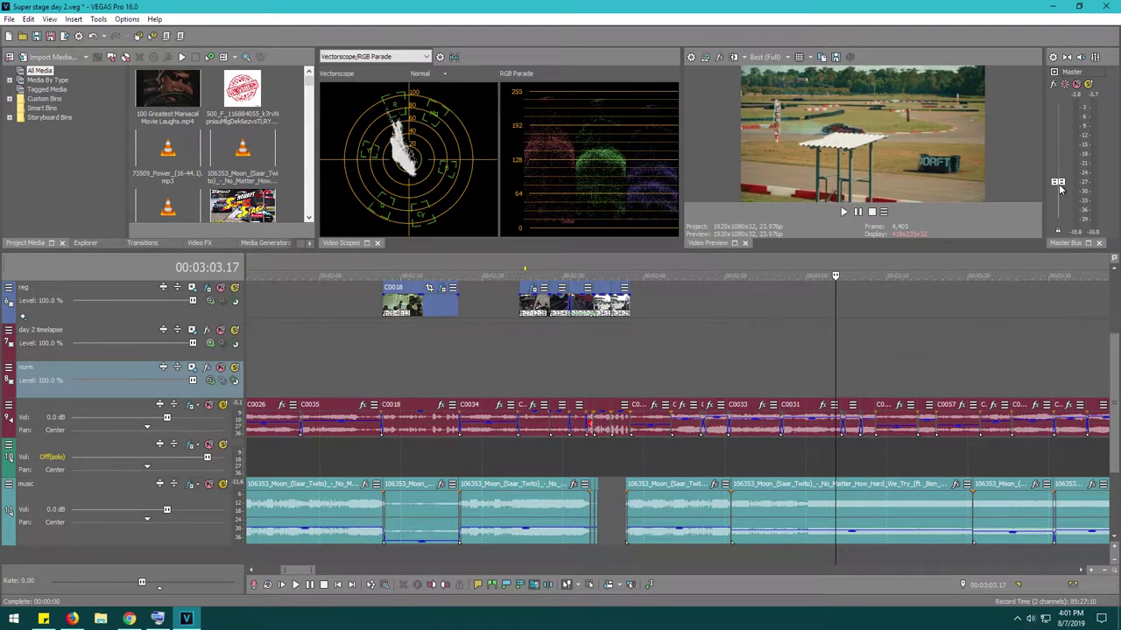
pyautogui.press('space')
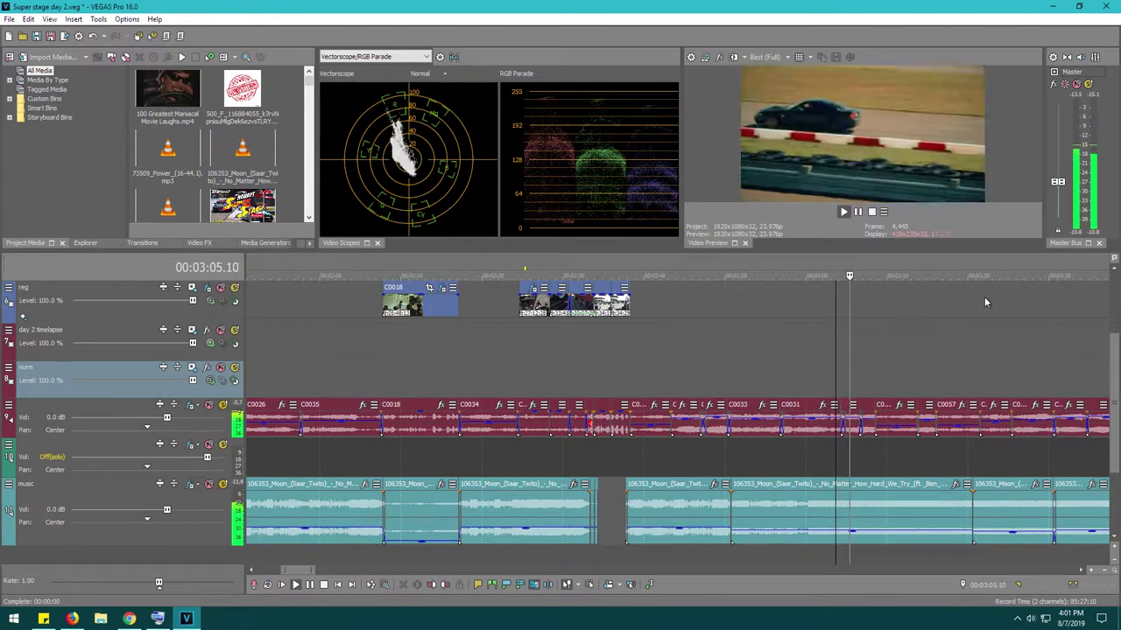
pyautogui.press('Return')
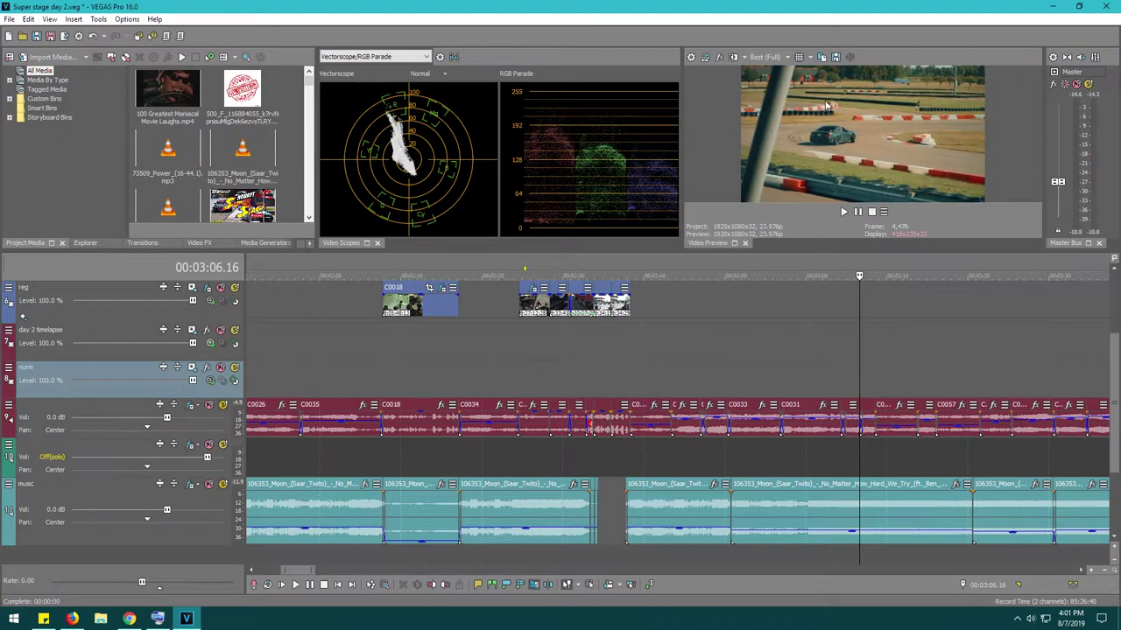
# Play the drift clips from 00:03:06.16 through the C0057 and C0031 clips, stopping at 00:03:54.11.
pyautogui.press('space')
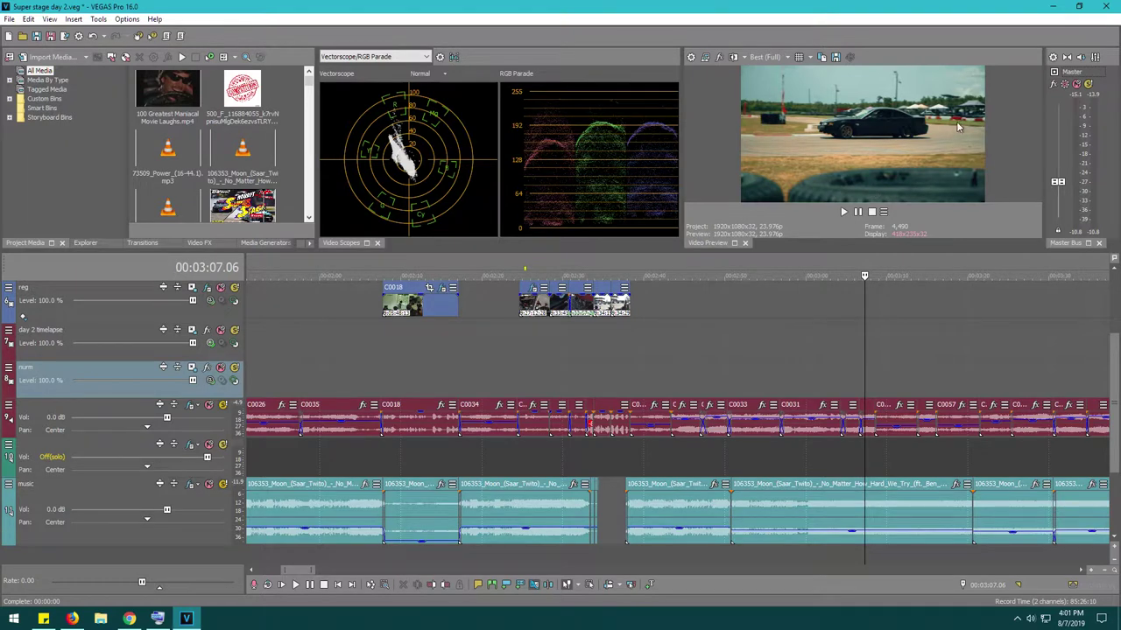
pyautogui.press('space')
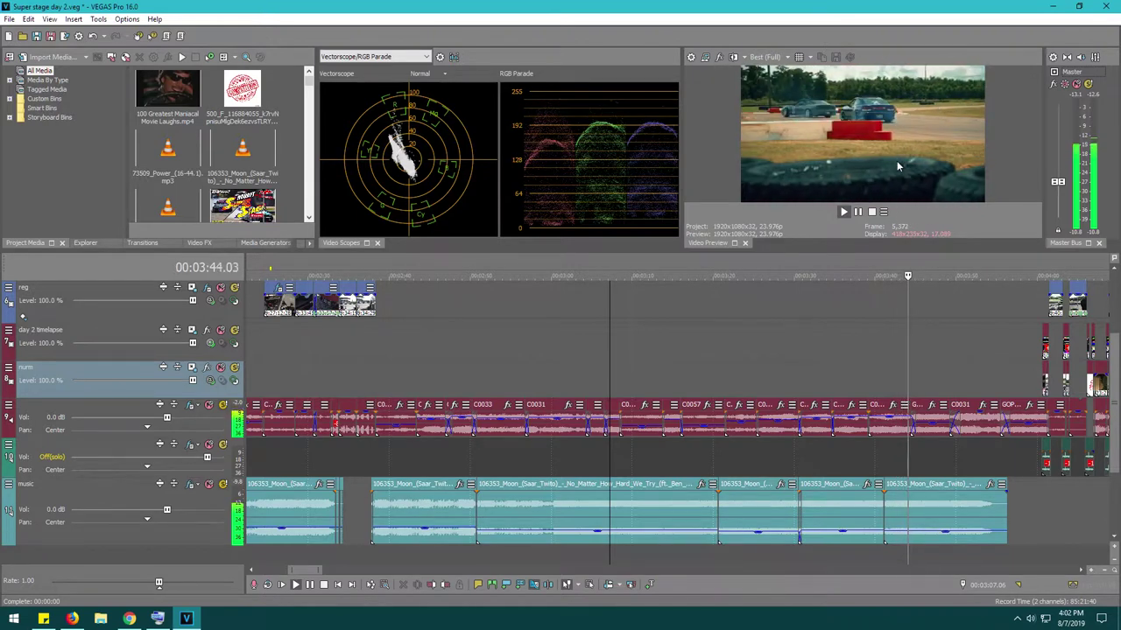
pyautogui.press('Return')
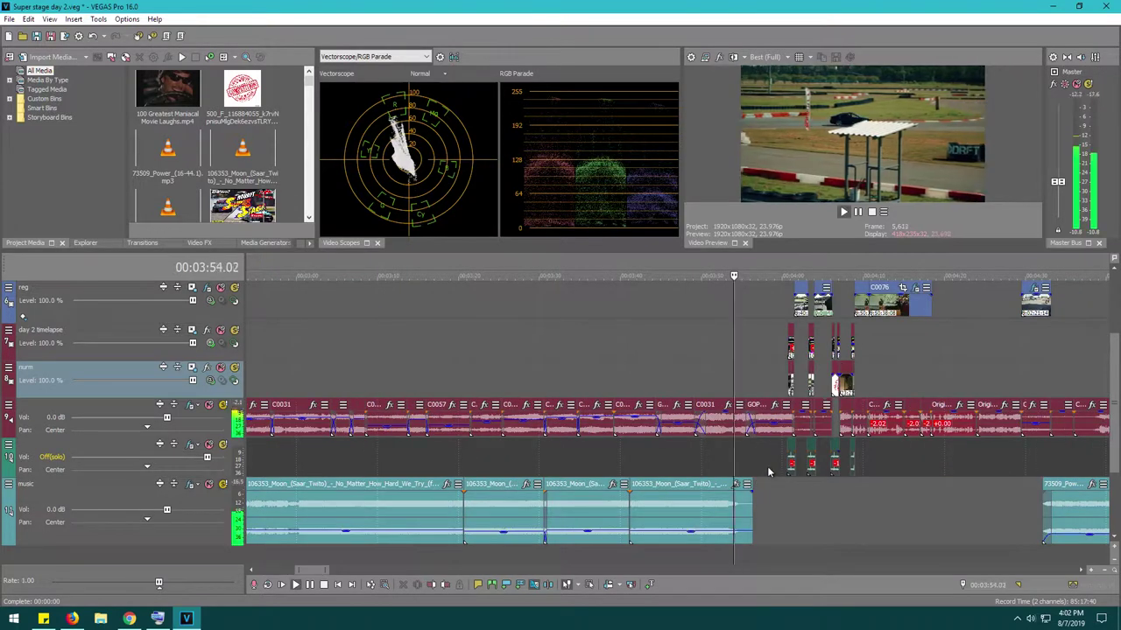
pyautogui.click(793, 487)
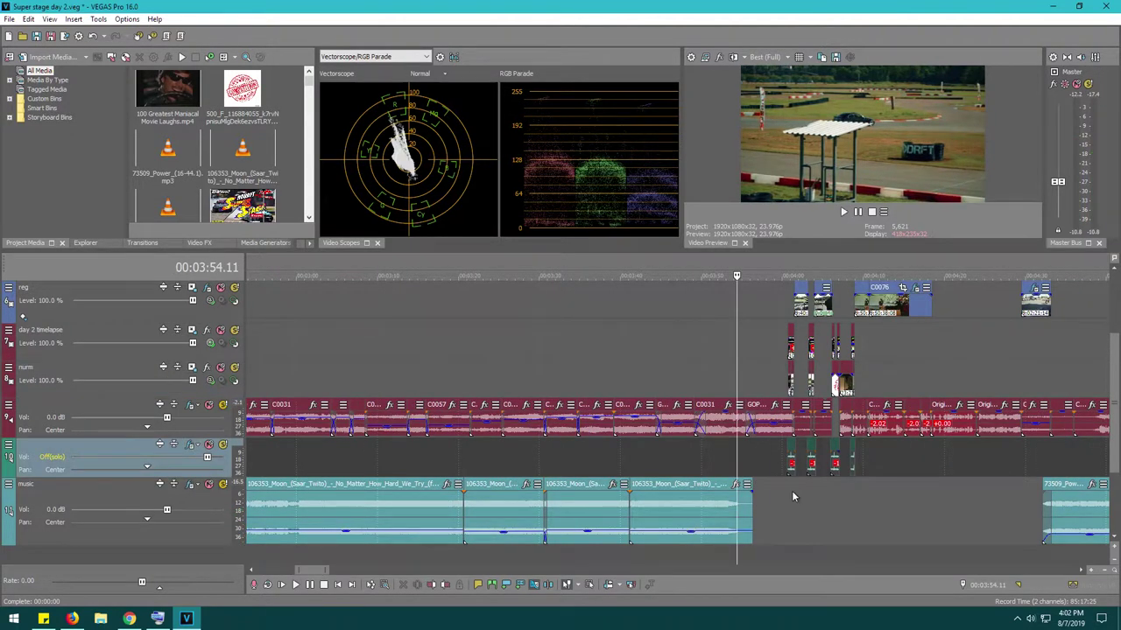
# Play the competition stamp and laughing meme clips ahead of C0076, replaying them from about 00:04:06 and continuing into C0076.
pyautogui.click(792, 490)
pyautogui.press('space')
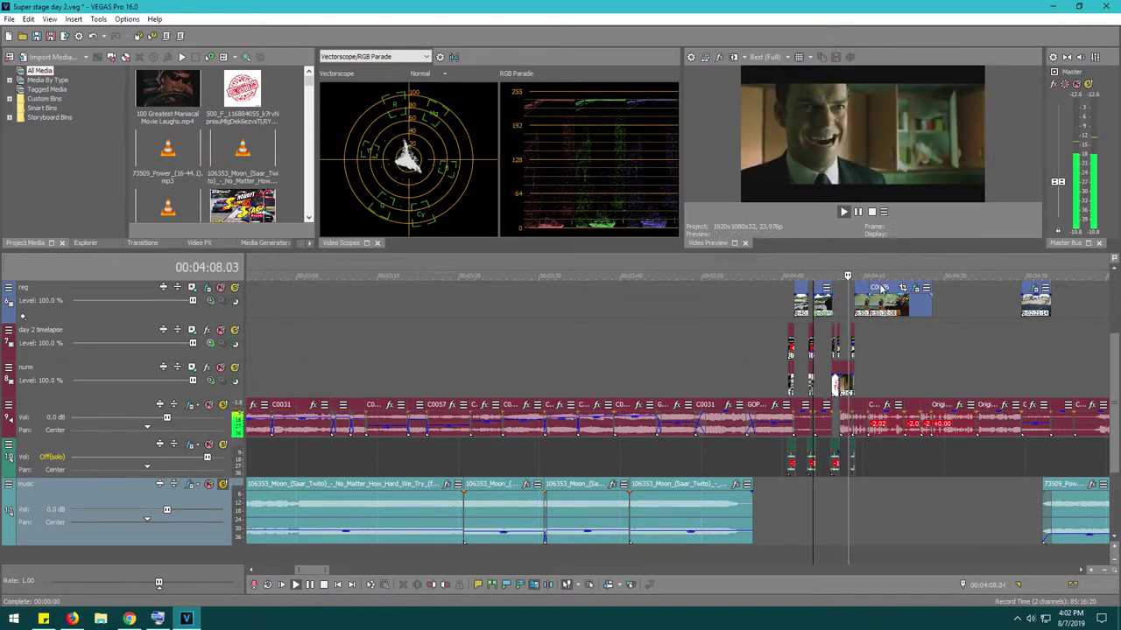
pyautogui.press('Return')
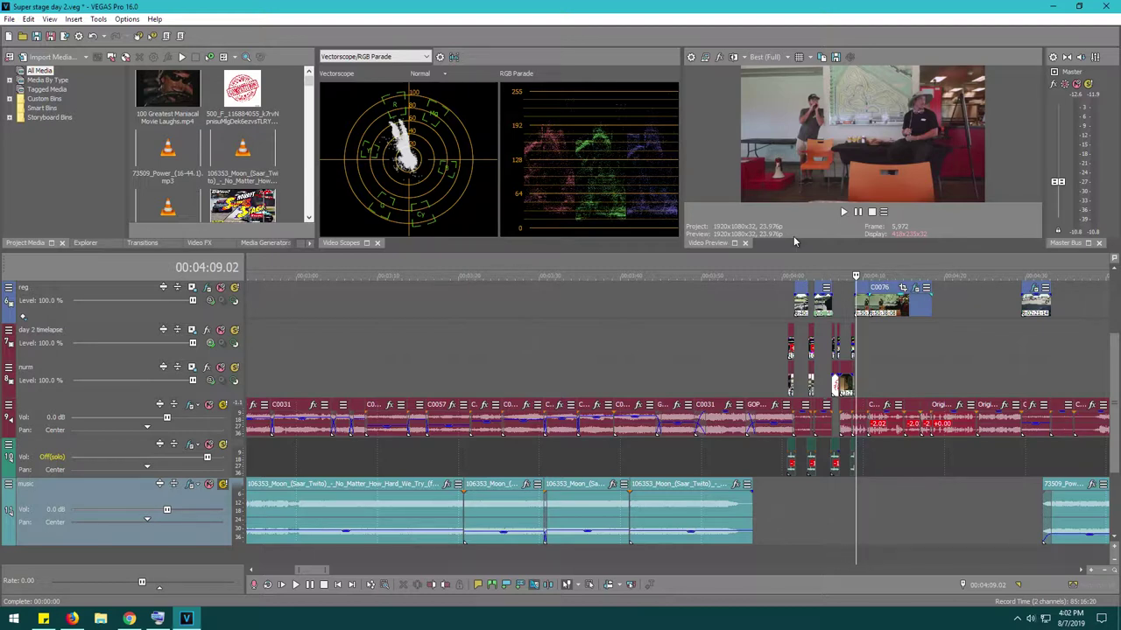
pyautogui.click(828, 340)
pyautogui.press('space')
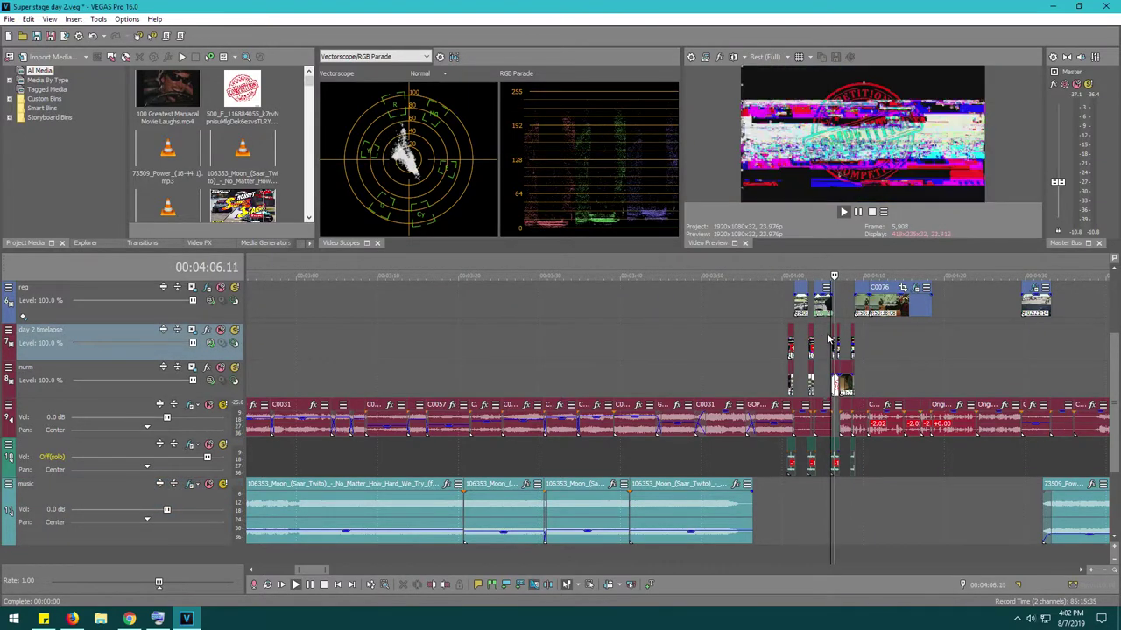
pyautogui.press('space')
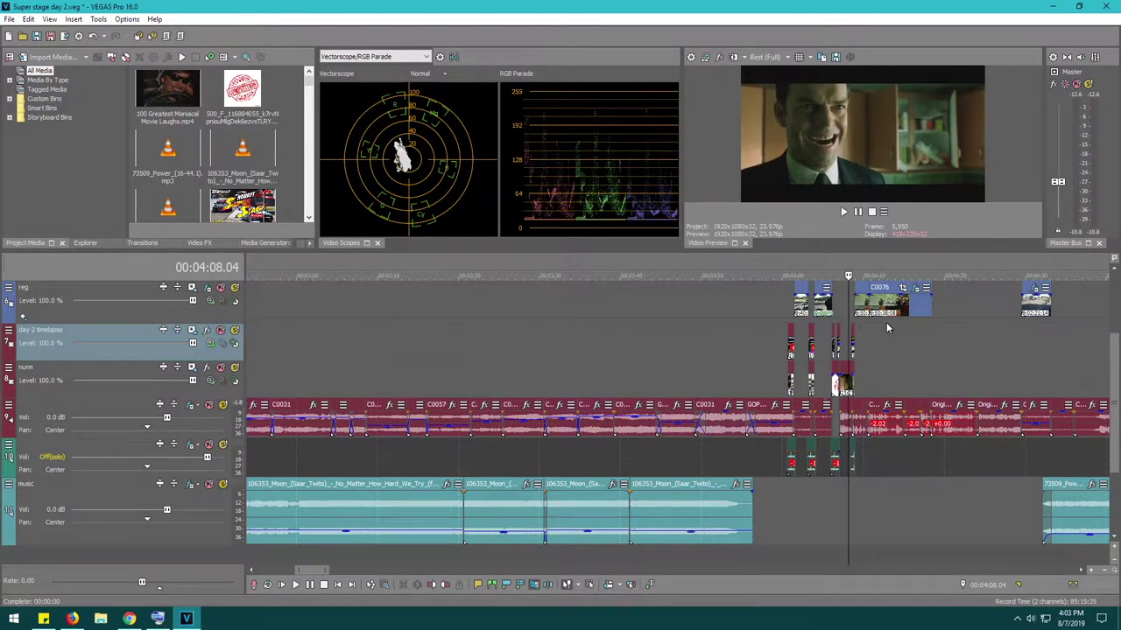
pyautogui.press('space')
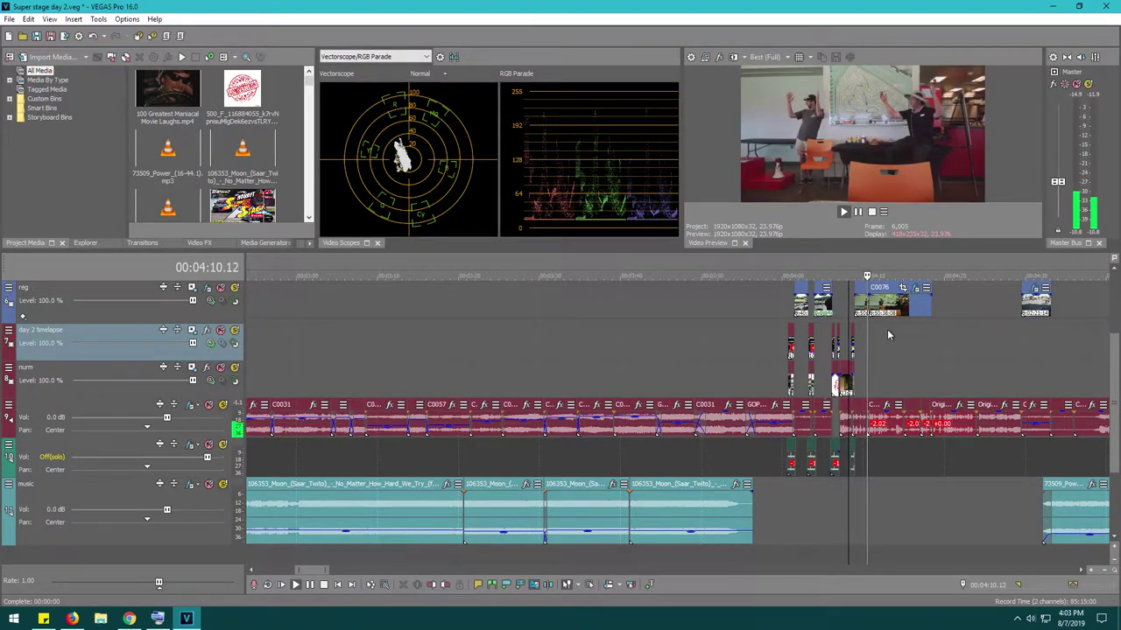
# Review the driver meeting from 00:04:15.13, pausing at 00:04:16.22, and play on into the "$100, 100 points" meme until 00:04:26.01.
pyautogui.click(907, 348)
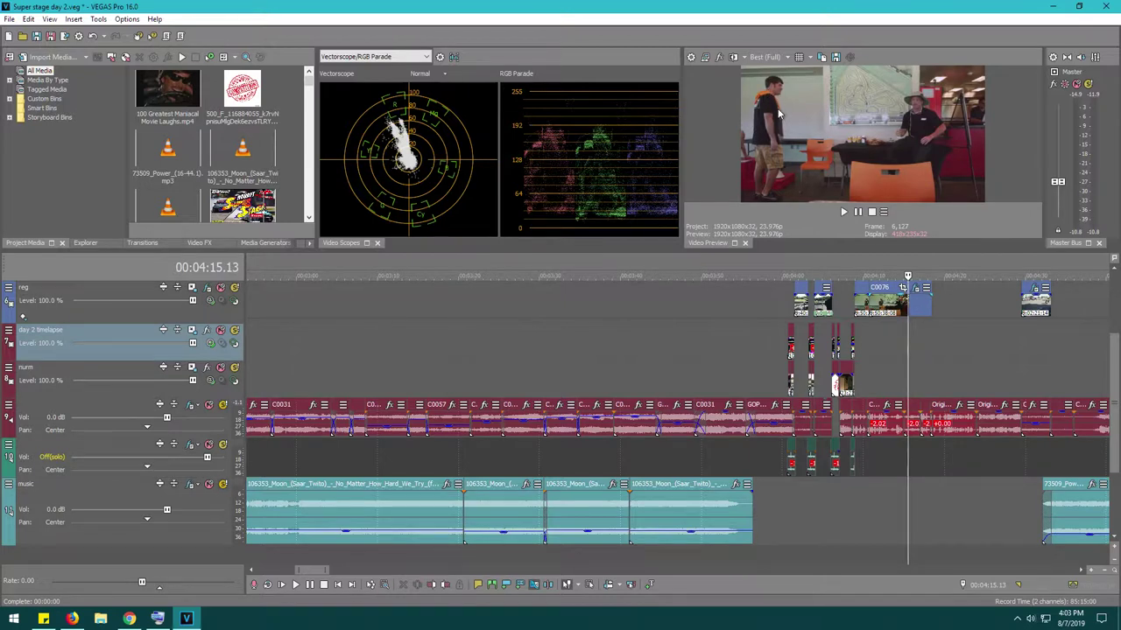
pyautogui.press('space')
pyautogui.press('Return')
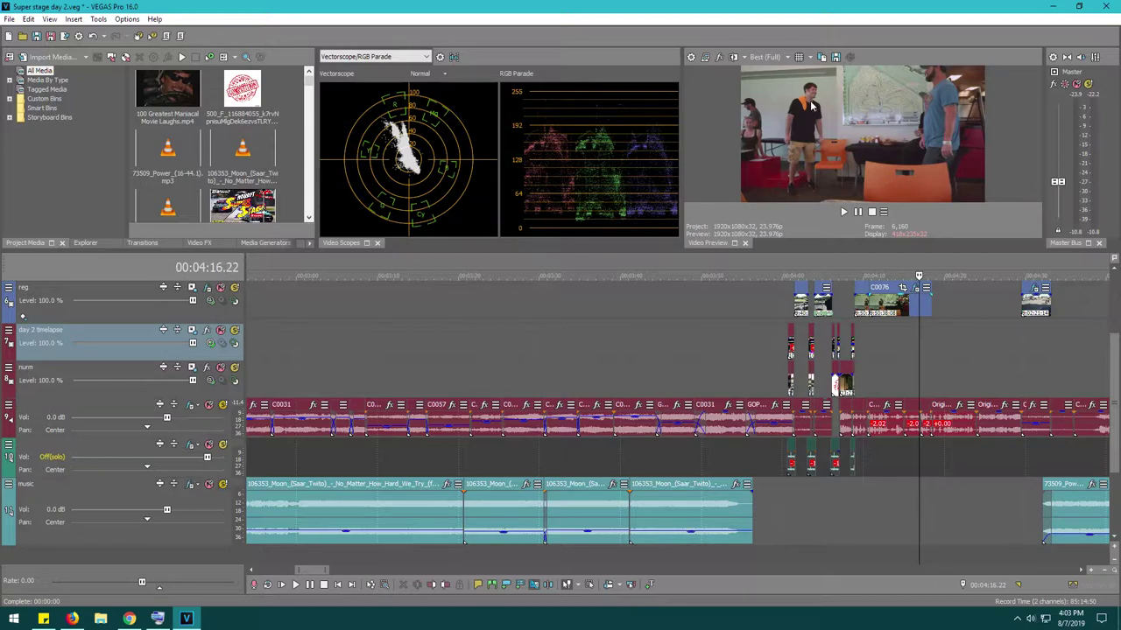
pyautogui.press('space')
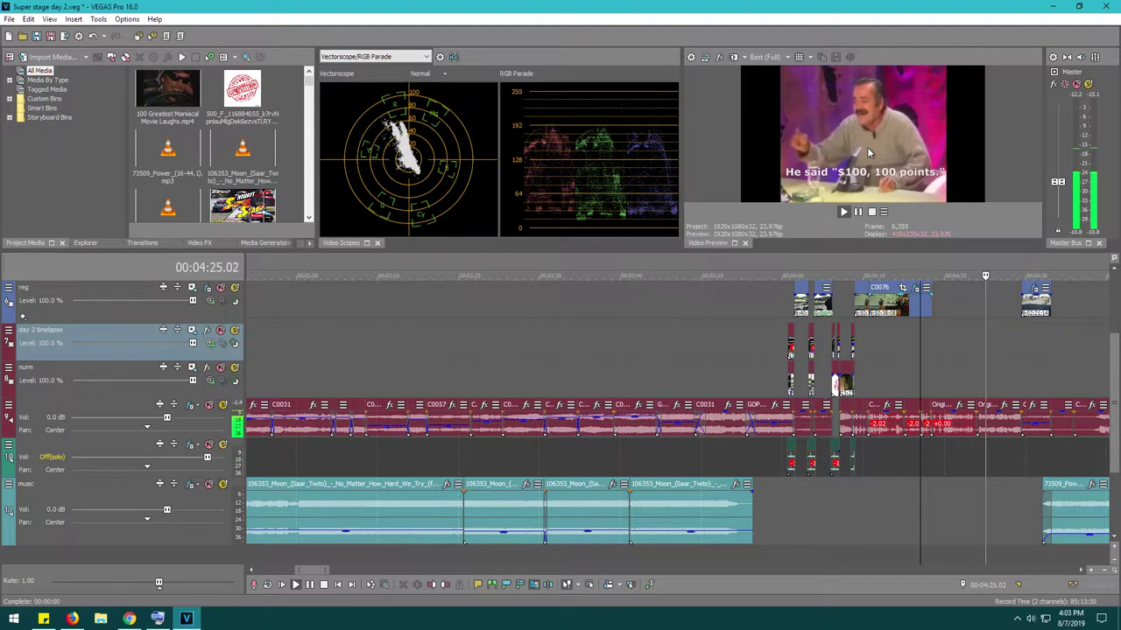
pyautogui.press('k')
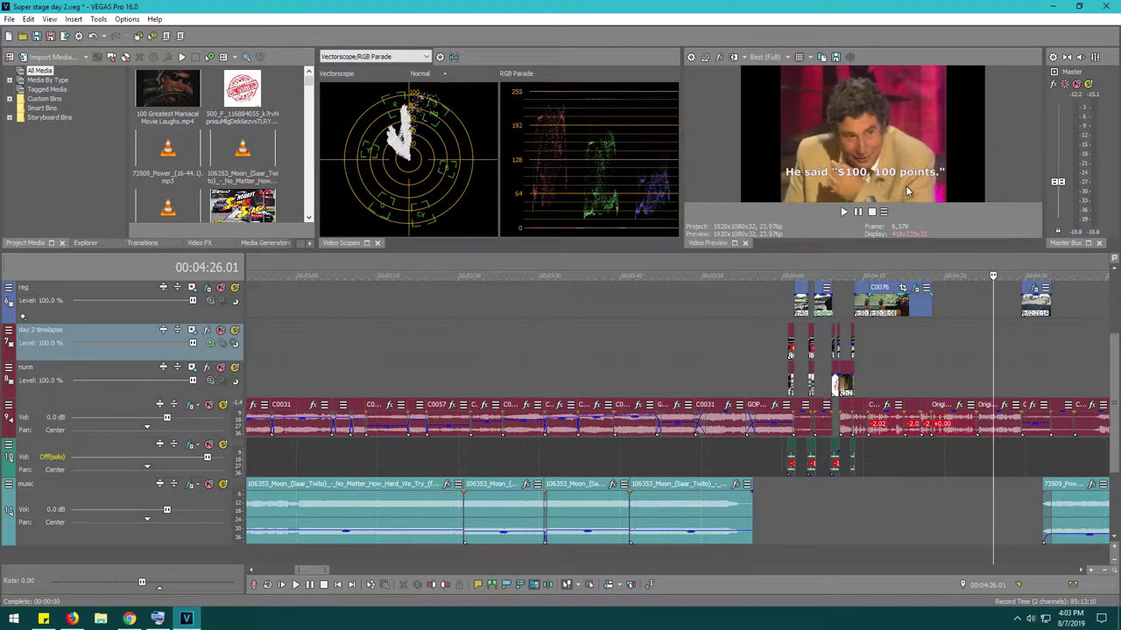
# Play from 00:04:29.12 into the C0124 drift clips and the 73509_Power music section.
pyautogui.click(1018, 349)
pyautogui.press('l')
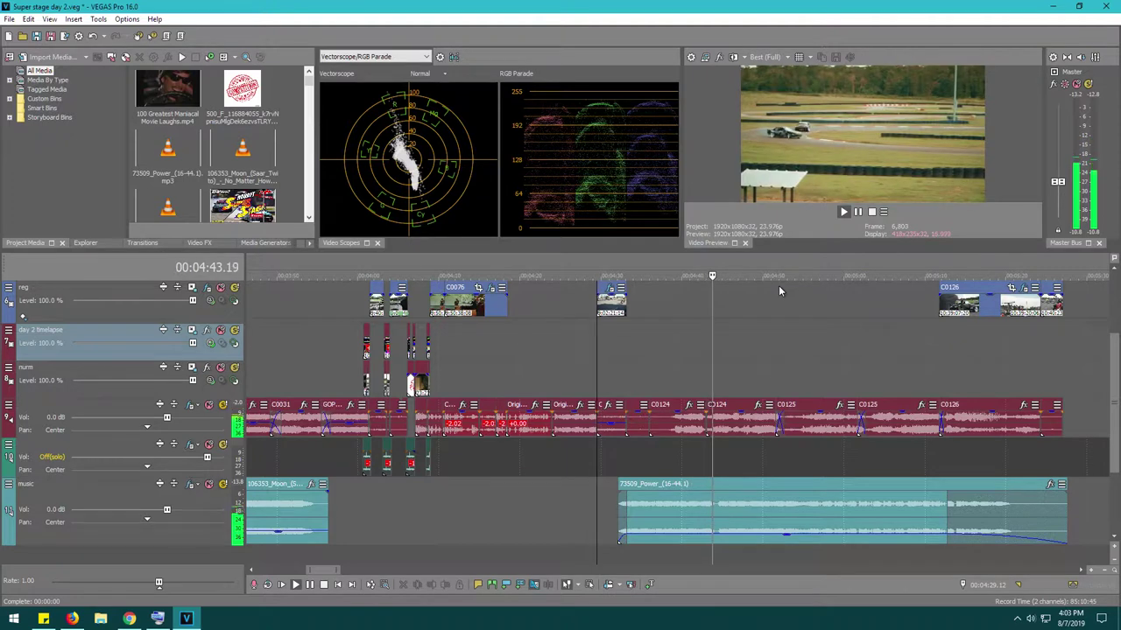
pyautogui.press('k')
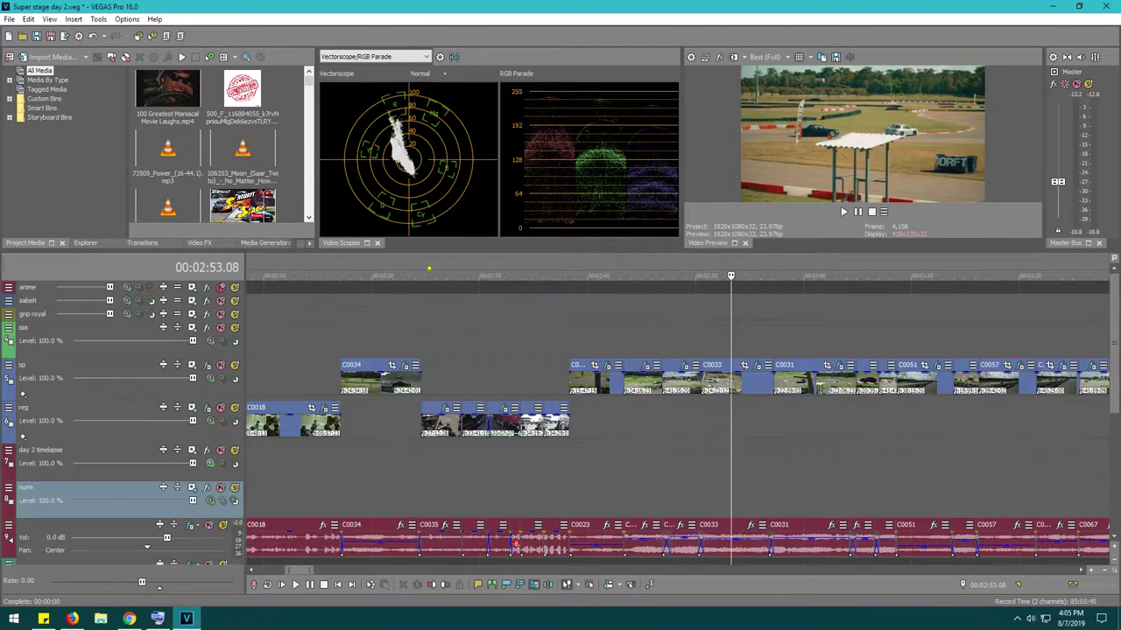
# Open the Looks editor from the sp track's effects and compare the frame with the Bloodbag LUT off and on.
pyautogui.click(207, 365)
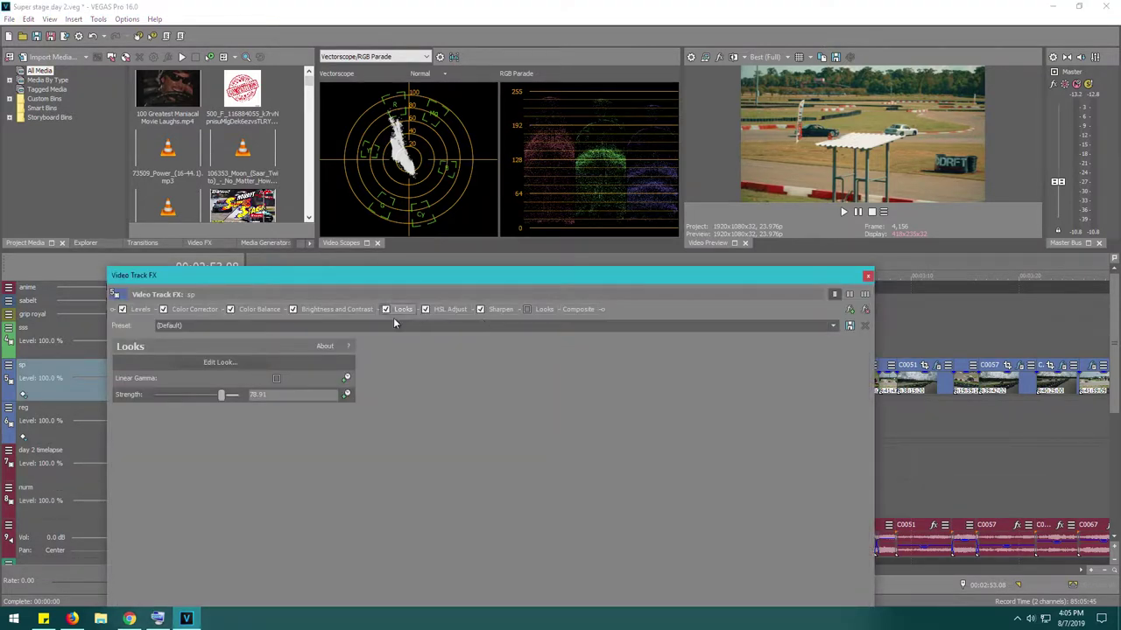
pyautogui.click(229, 368)
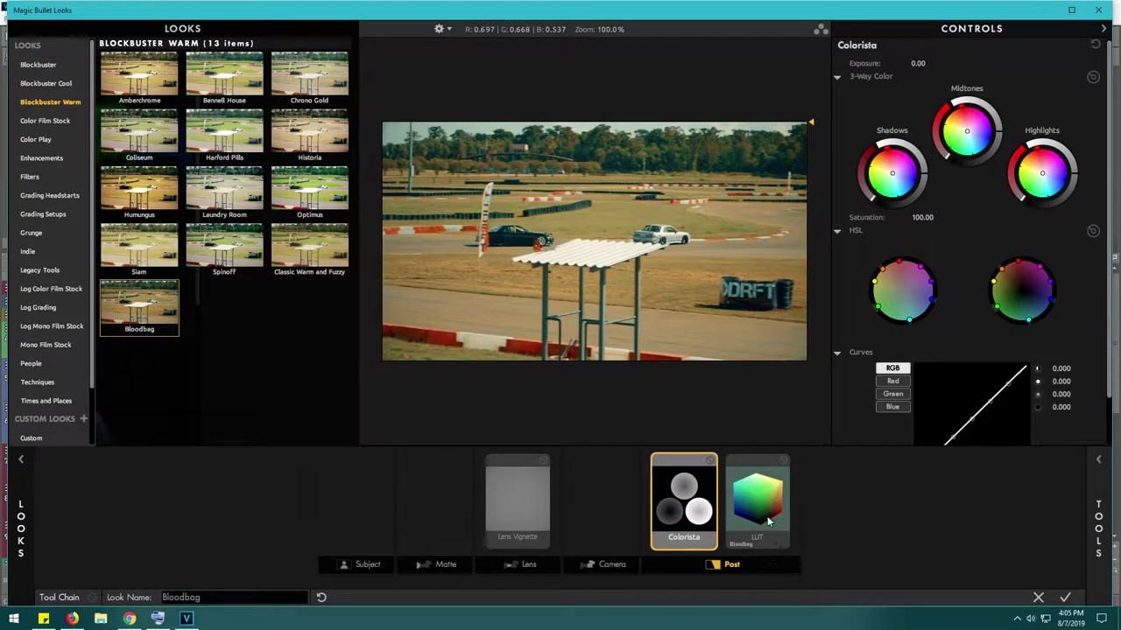
pyautogui.click(768, 522)
pyautogui.click(783, 461)
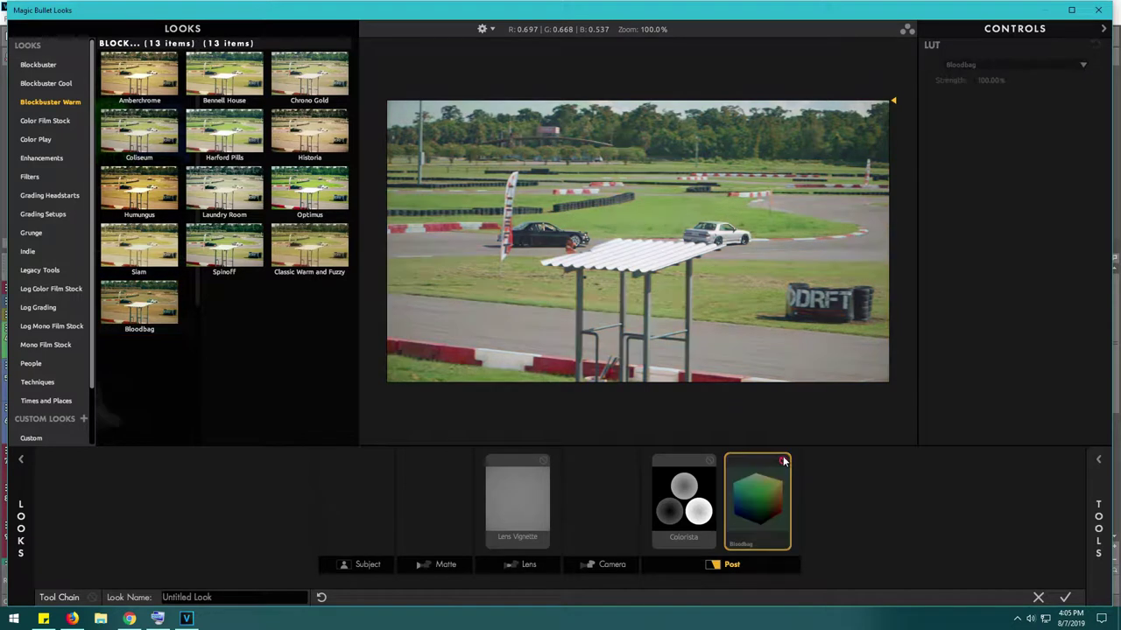
pyautogui.click(783, 461)
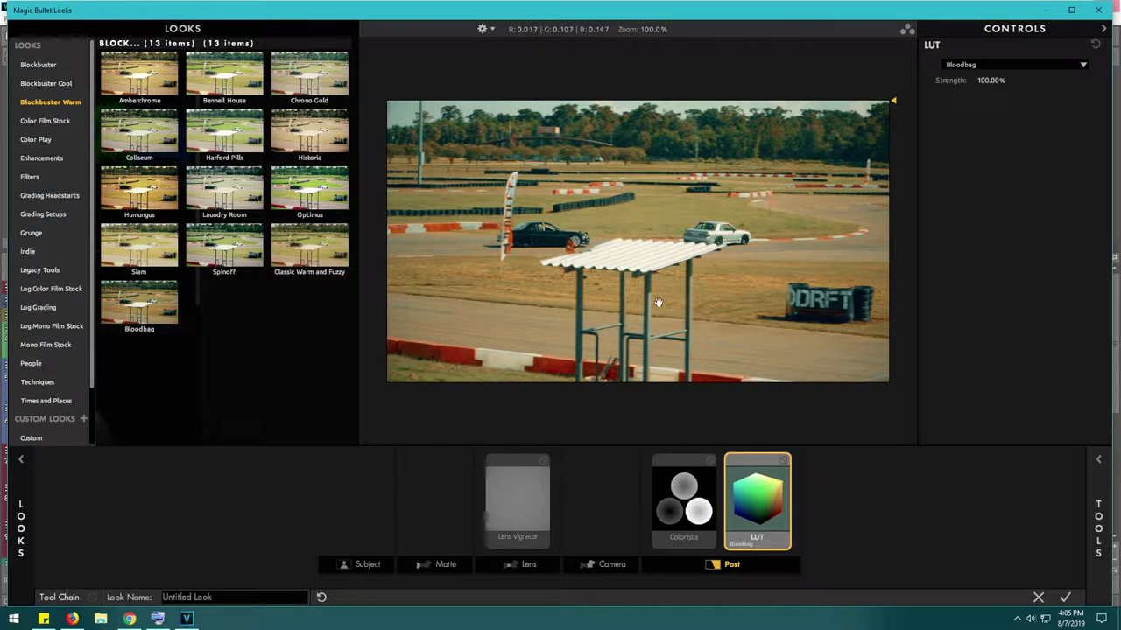
# Show the Looks scopes, compare them with the Bloodbag LUT off and on, and close the editor without applying changes.
pyautogui.click(20, 458)
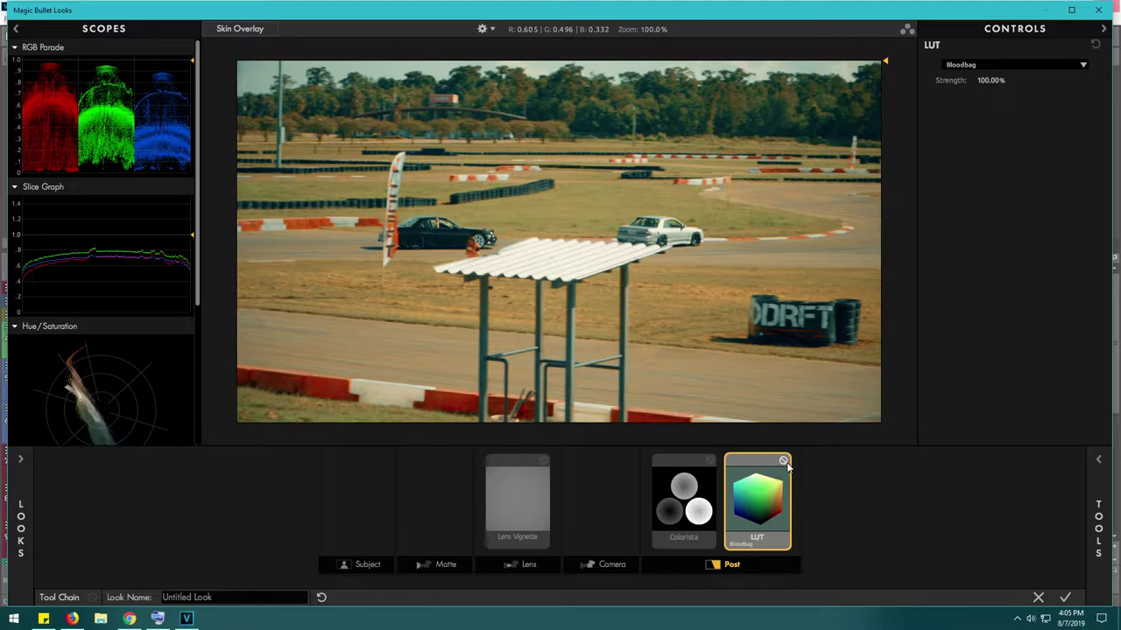
pyautogui.scroll(-1, 162, 352)
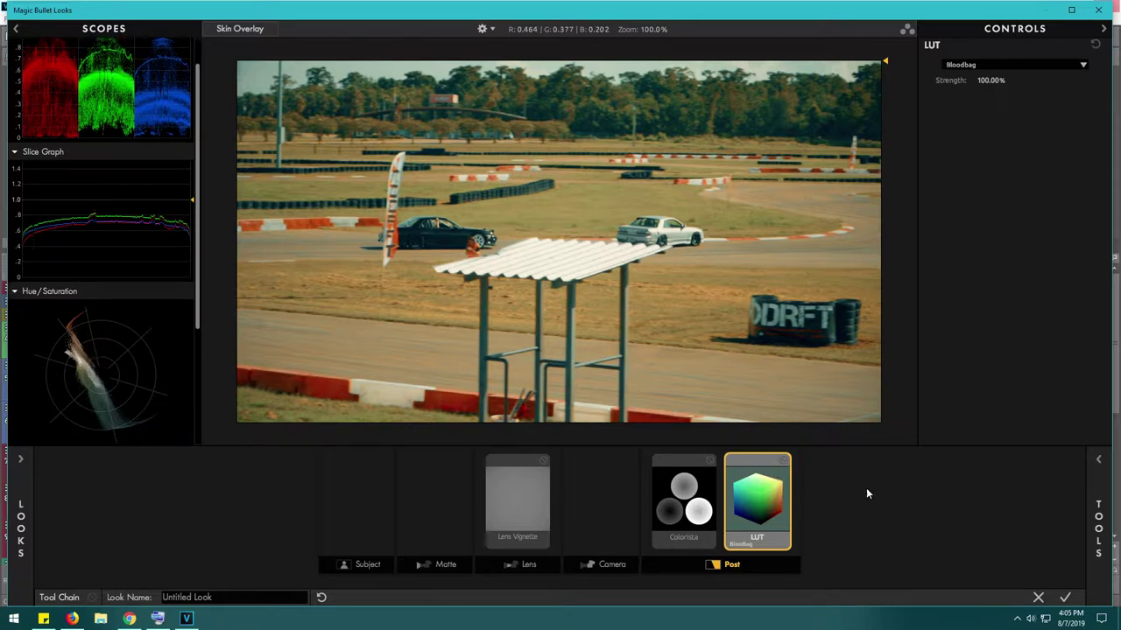
pyautogui.click(783, 461)
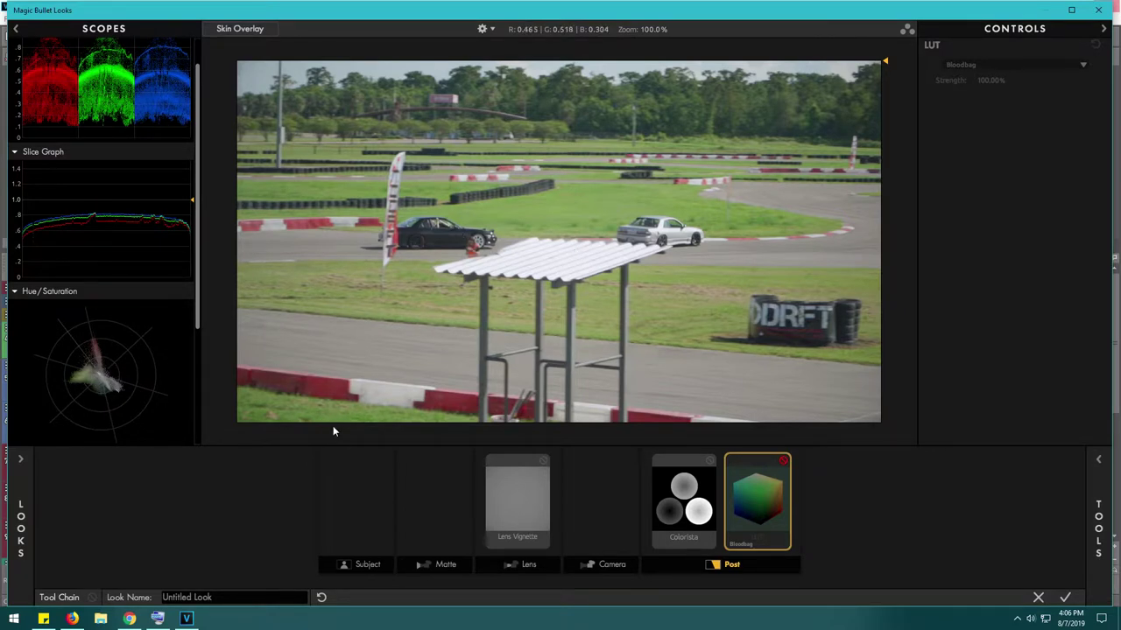
pyautogui.click(784, 461)
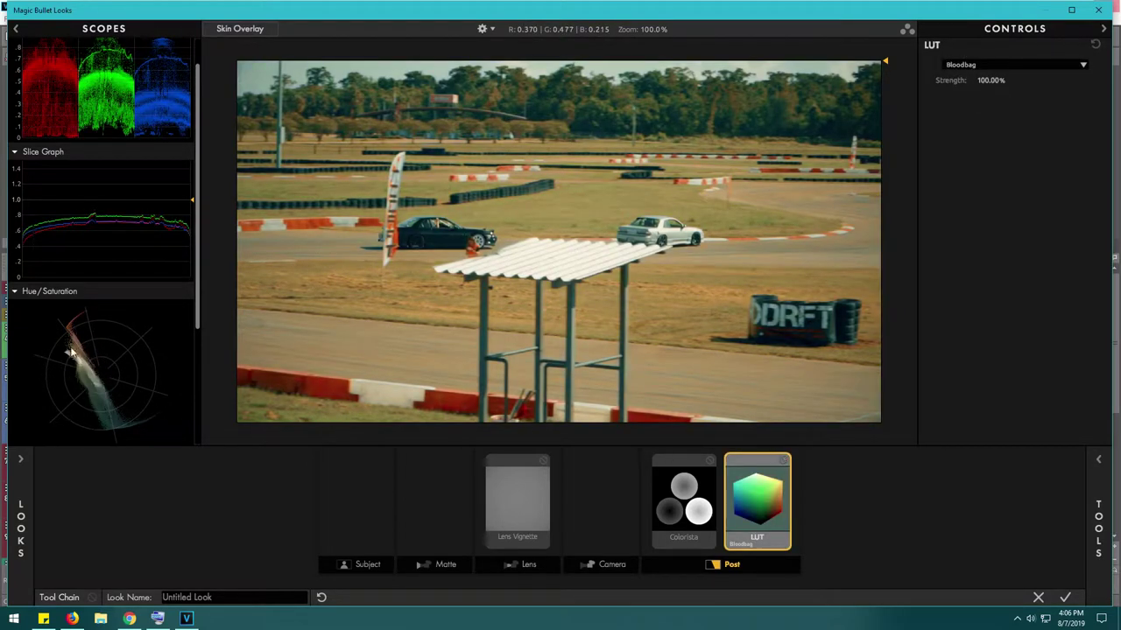
pyautogui.click(1037, 595)
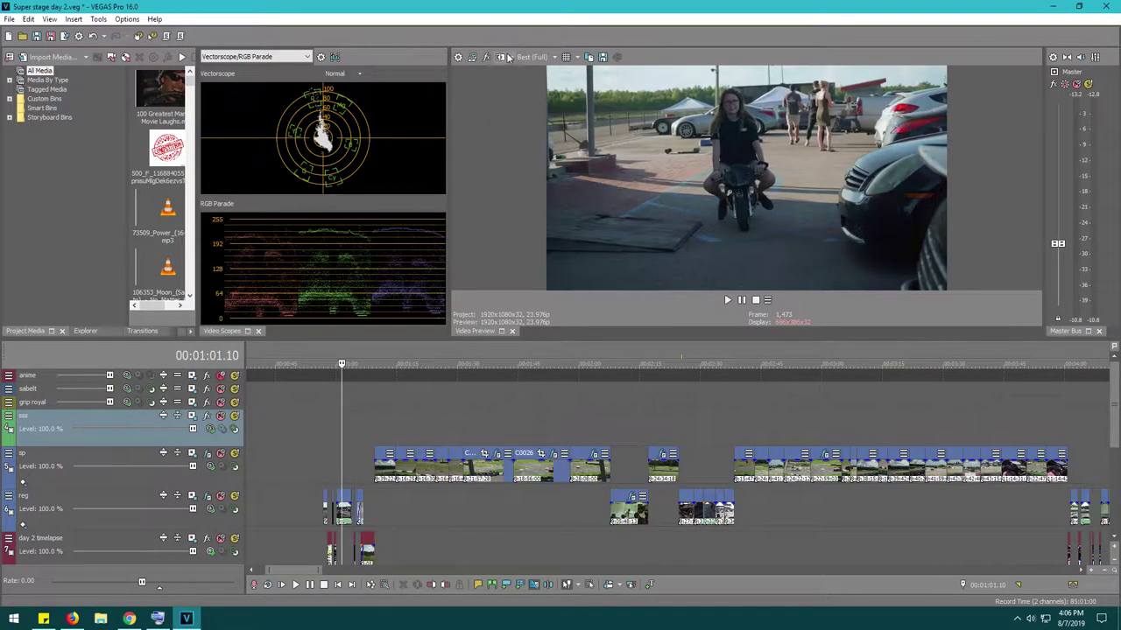
# Compare the graded and original image at 00:01:01.10 and in the day 2 timelapse at 00:01:07.23.
pyautogui.click(503, 58)
pyautogui.click(503, 58)
pyautogui.click(367, 460)
pyautogui.scroll(2, 368, 459)
pyautogui.scroll(2, 368, 460)
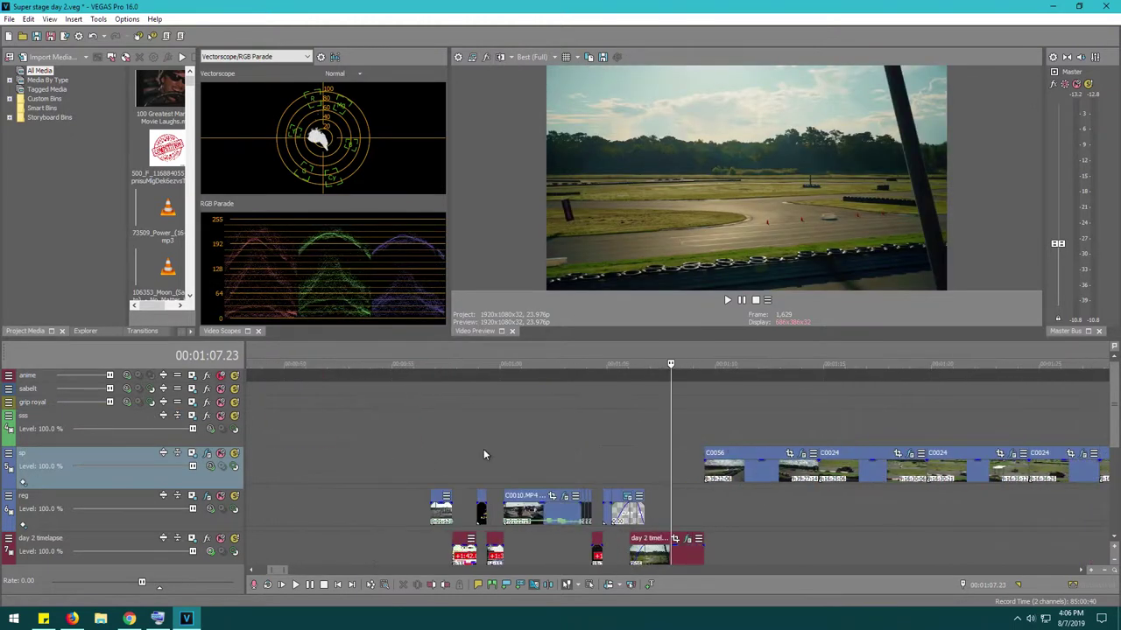
pyautogui.click(501, 59)
pyautogui.click(501, 58)
pyautogui.click(501, 58)
pyautogui.click(501, 58)
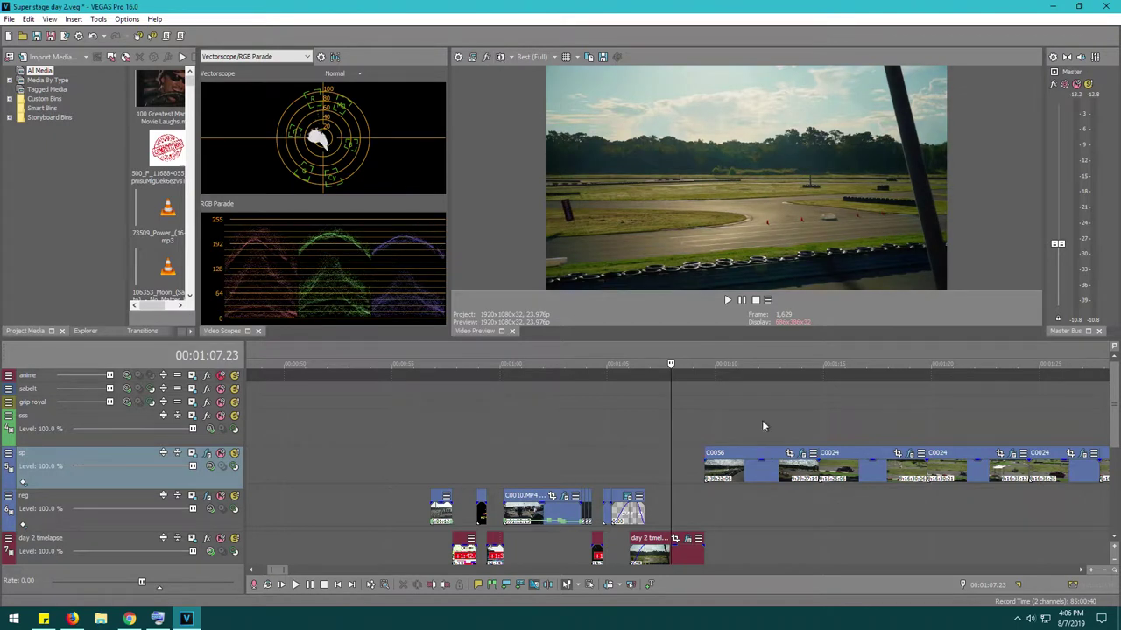
# Compare the graded and original image of the C0056 clip at 00:01:10.11 and go on to 00:01:13.21.
pyautogui.click(761, 419)
pyautogui.click(724, 408)
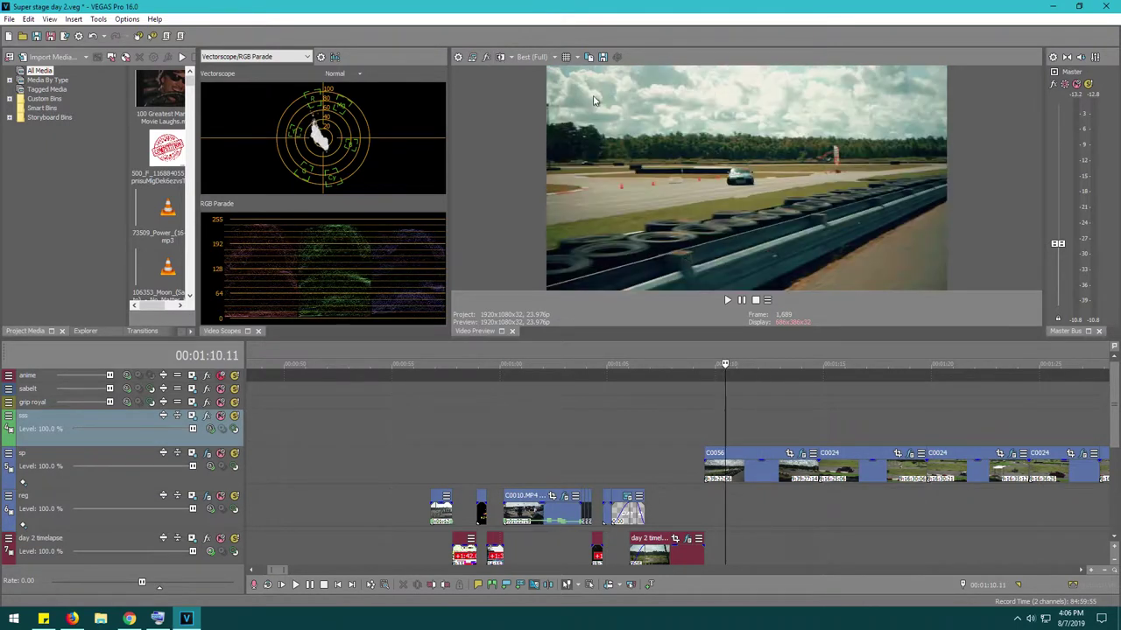
pyautogui.click(501, 57)
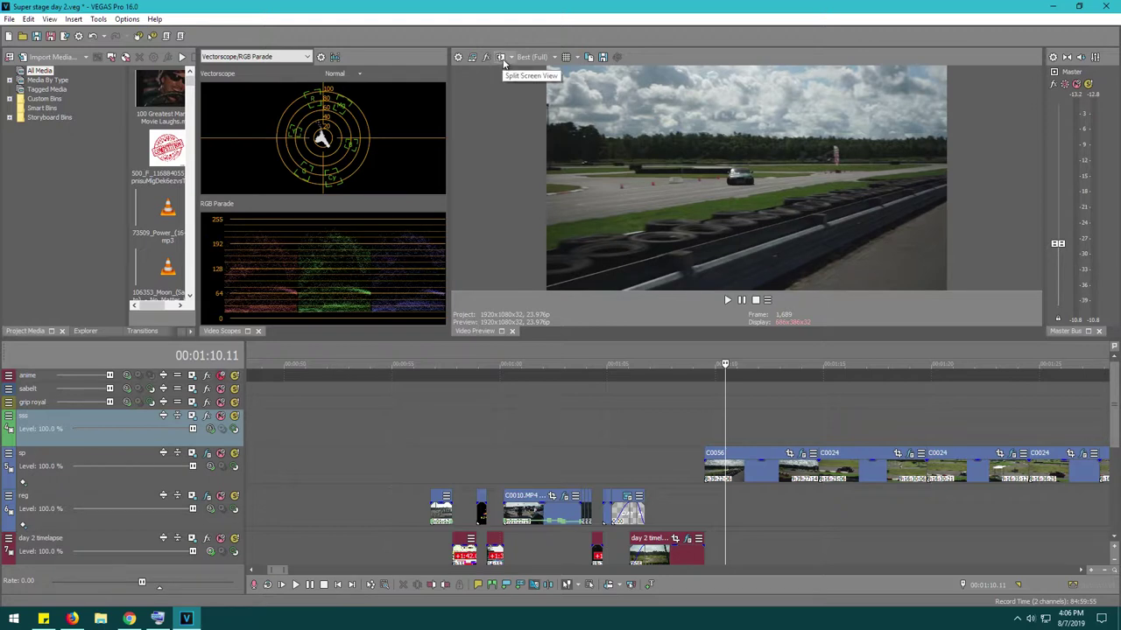
pyautogui.click(502, 57)
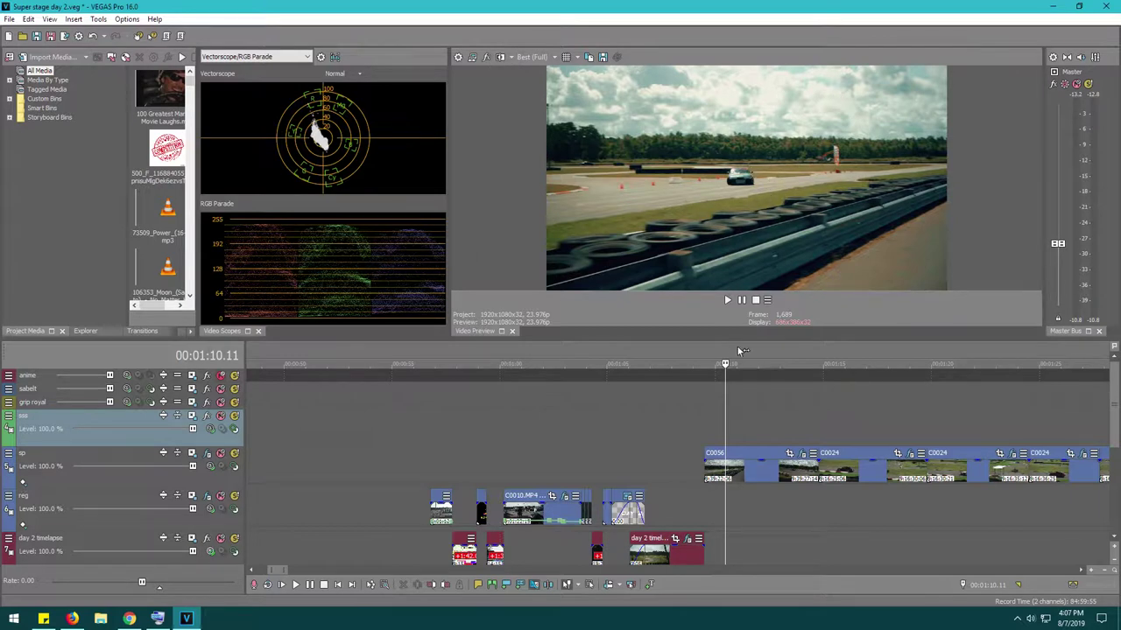
pyautogui.click(766, 412)
pyautogui.click(799, 412)
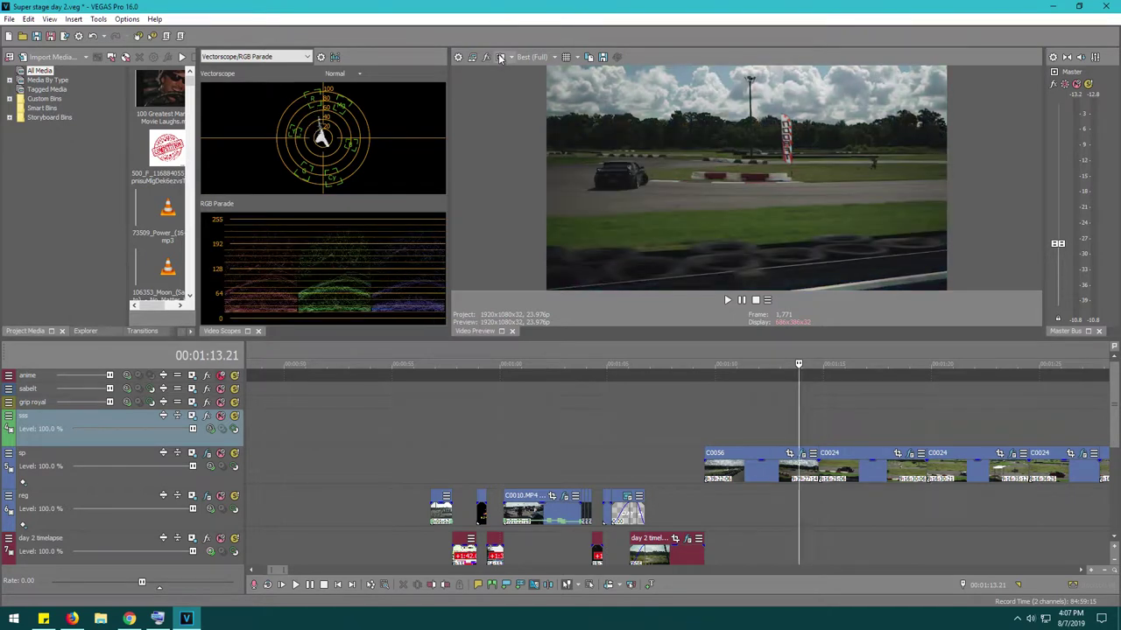
# Go to the indoor briefing clip at 00:02:14.02 and compare its graded and original image.
pyautogui.scroll(-5, 918, 435)
pyautogui.click(723, 431)
pyautogui.click(740, 428)
pyautogui.click(788, 428)
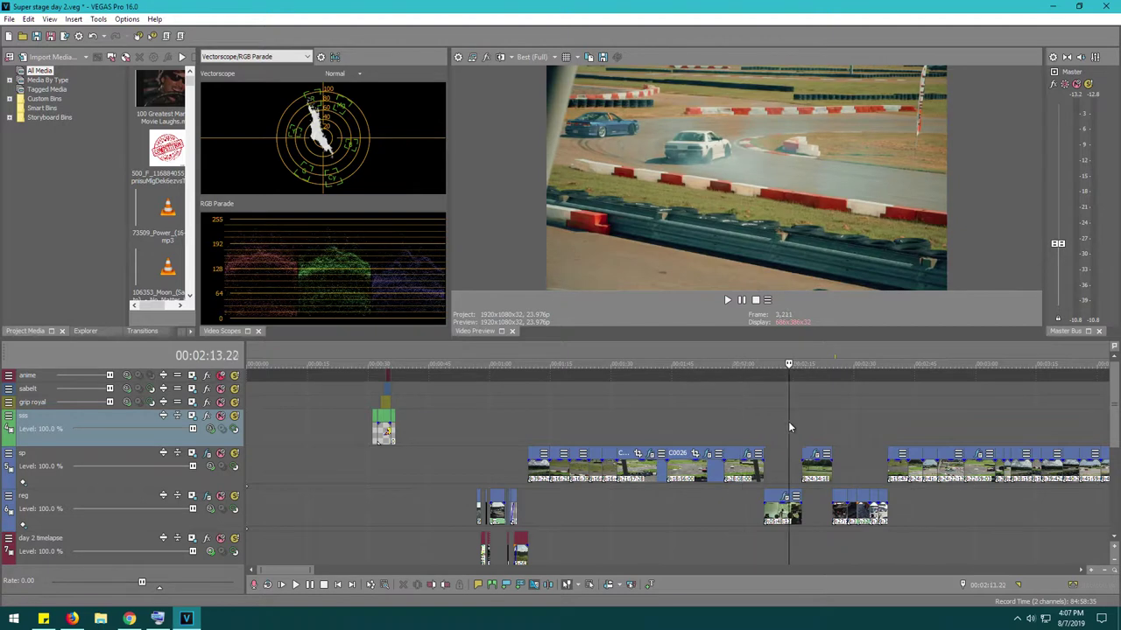
pyautogui.click(817, 419)
pyautogui.click(789, 420)
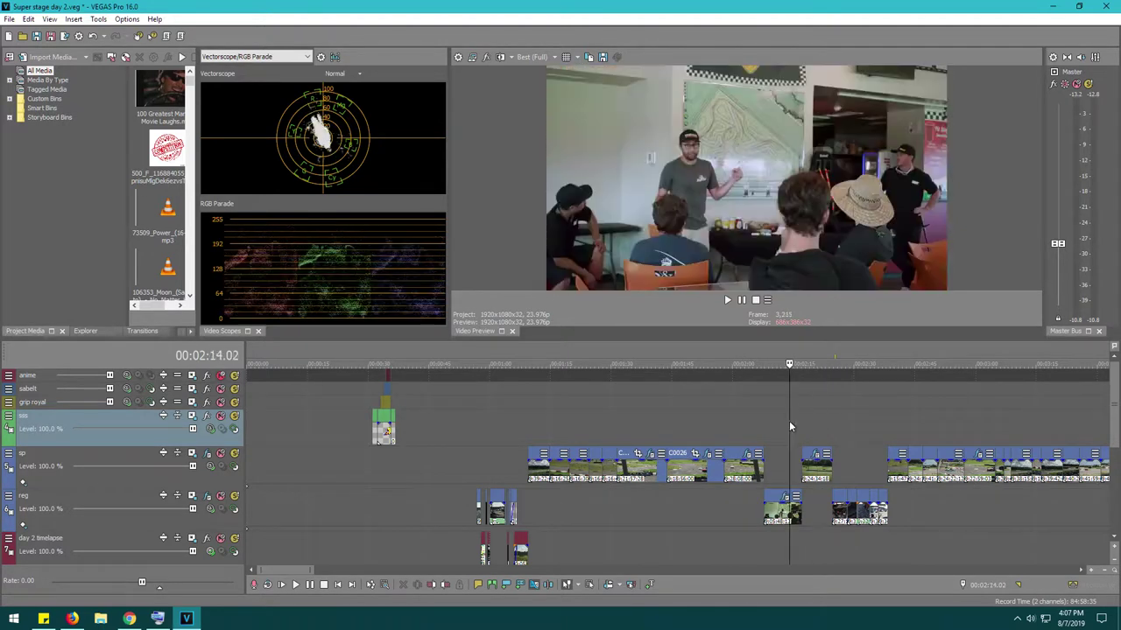
pyautogui.click(500, 58)
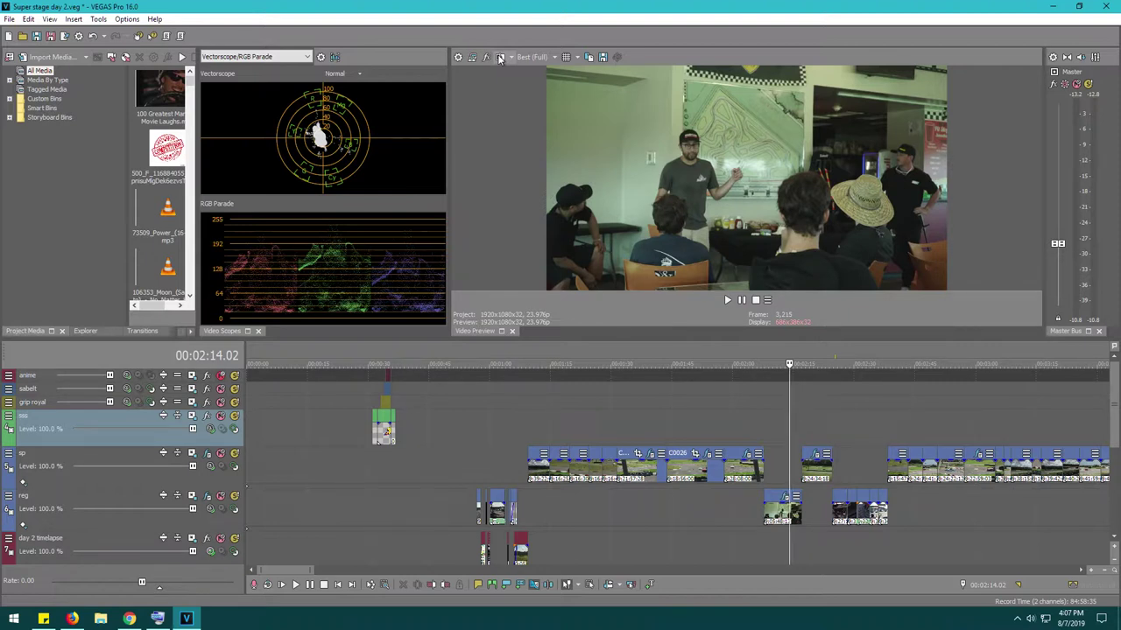
pyautogui.click(500, 58)
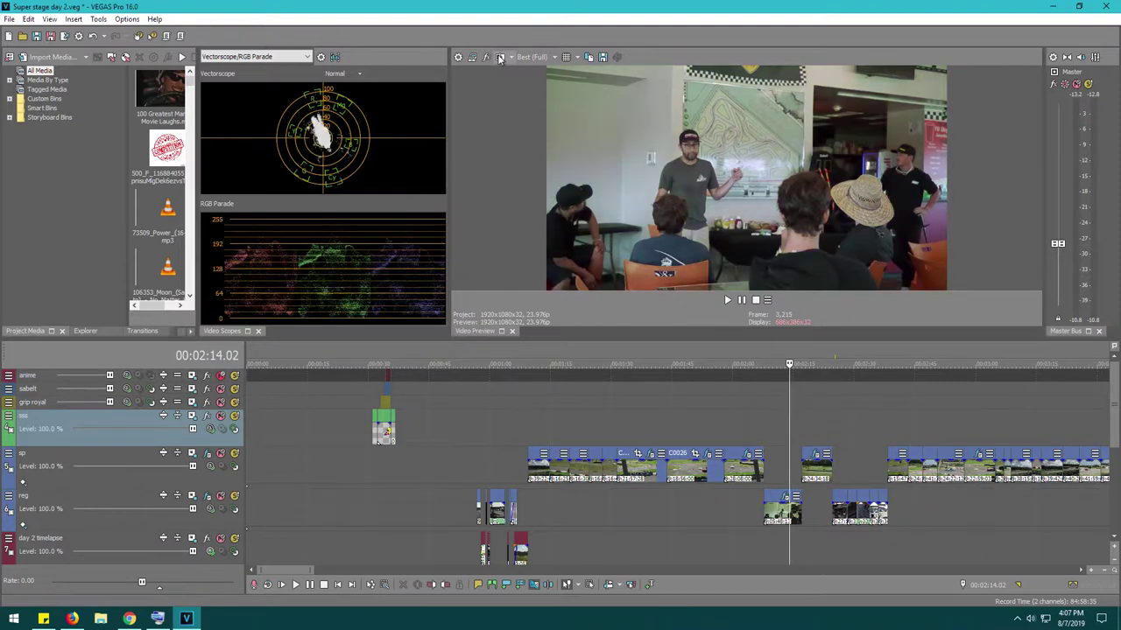
# Compare the graded and original image at 00:02:35.23 and in the white drift car clip at 00:02:49.03.
pyautogui.click(879, 429)
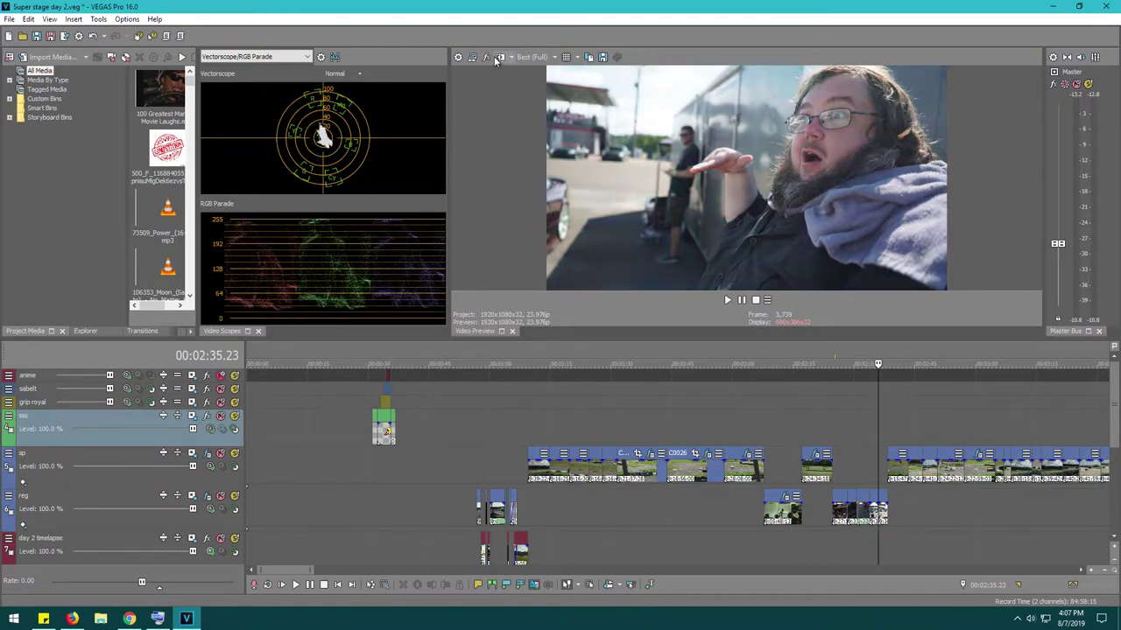
pyautogui.click(499, 58)
pyautogui.click(902, 412)
pyautogui.click(909, 420)
pyautogui.click(931, 418)
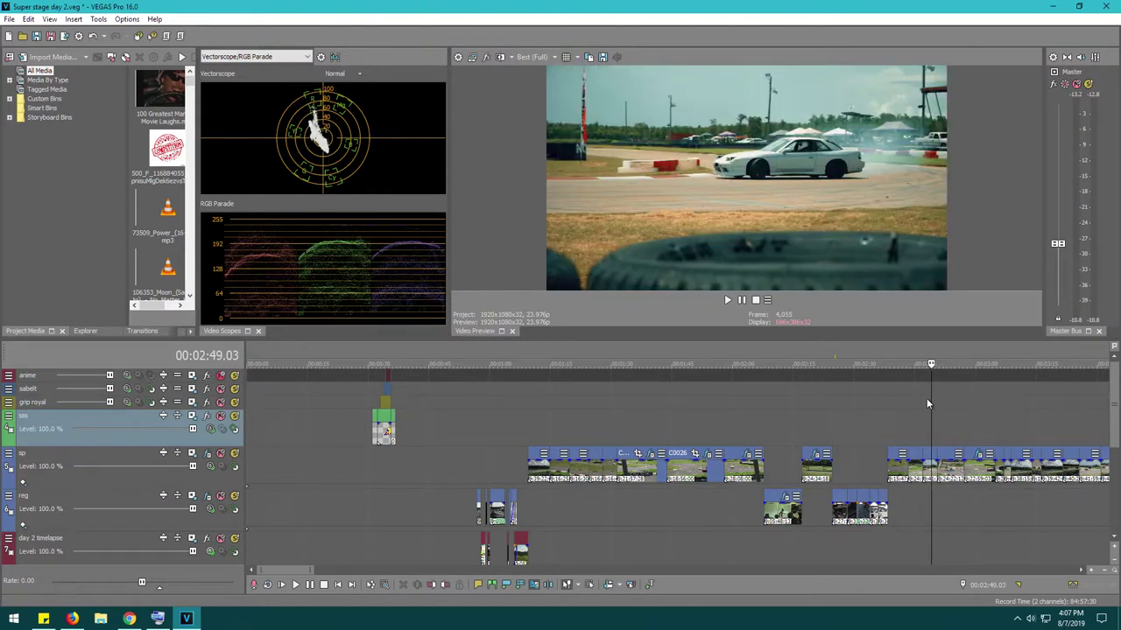
pyautogui.click(499, 58)
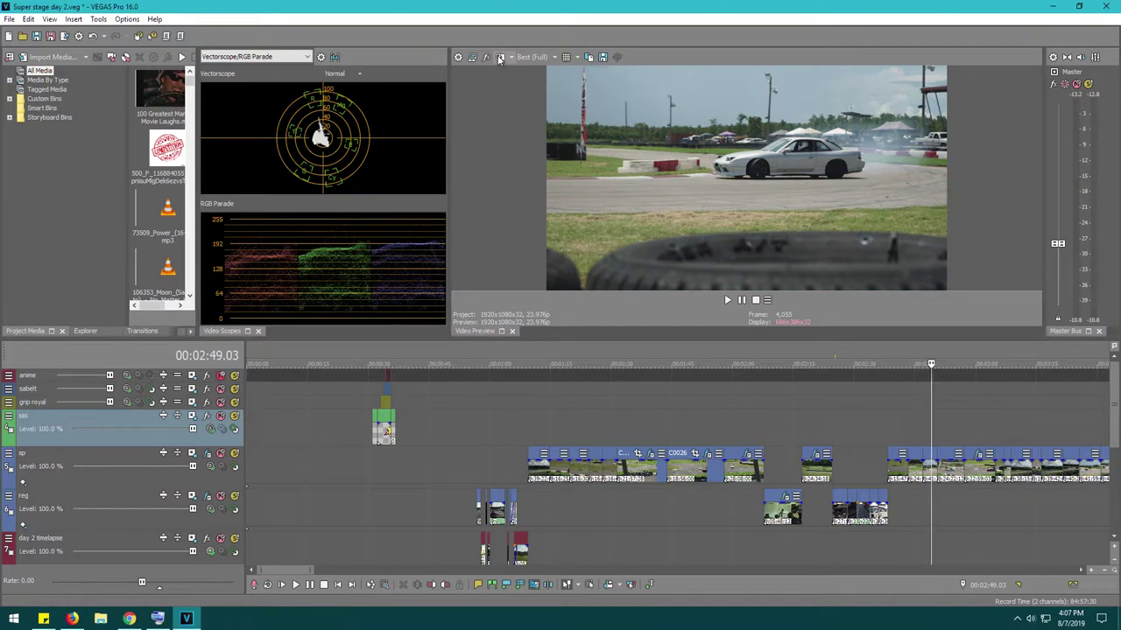
pyautogui.click(499, 58)
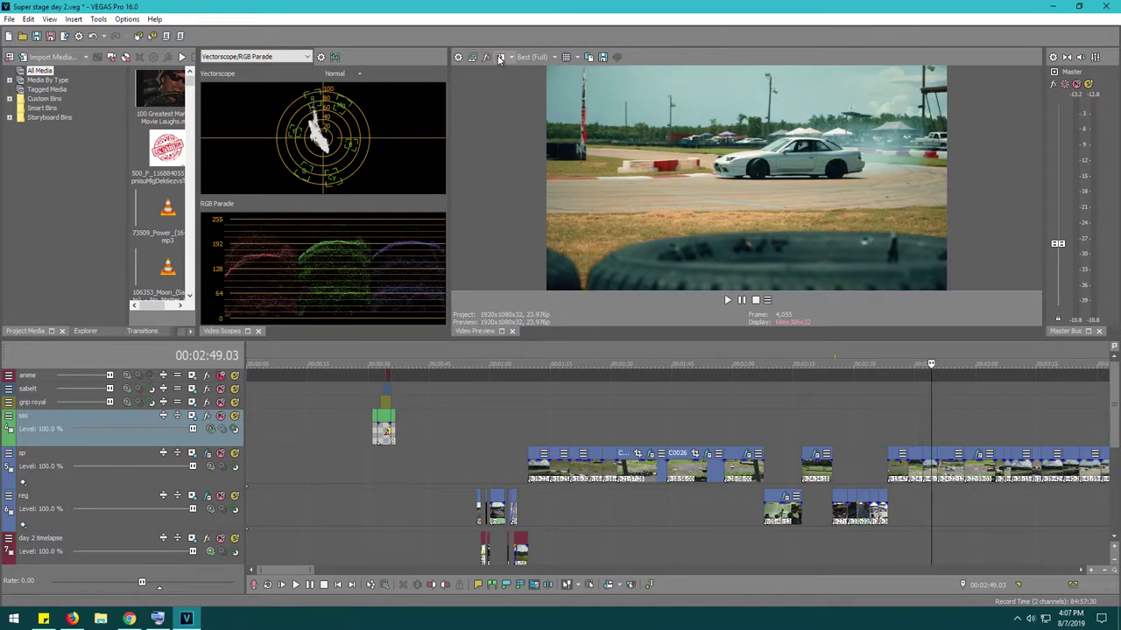
# Move on to the red car clip at 00:03:19.13 and compare its graded and original image.
pyautogui.click(1004, 420)
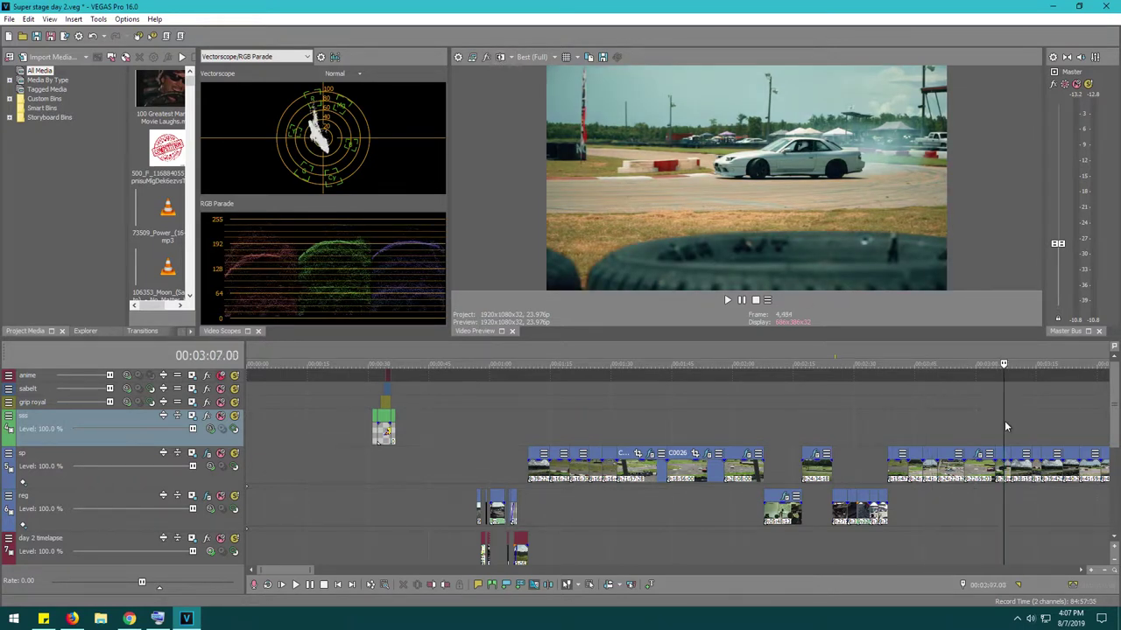
pyautogui.click(1020, 417)
pyautogui.click(1054, 419)
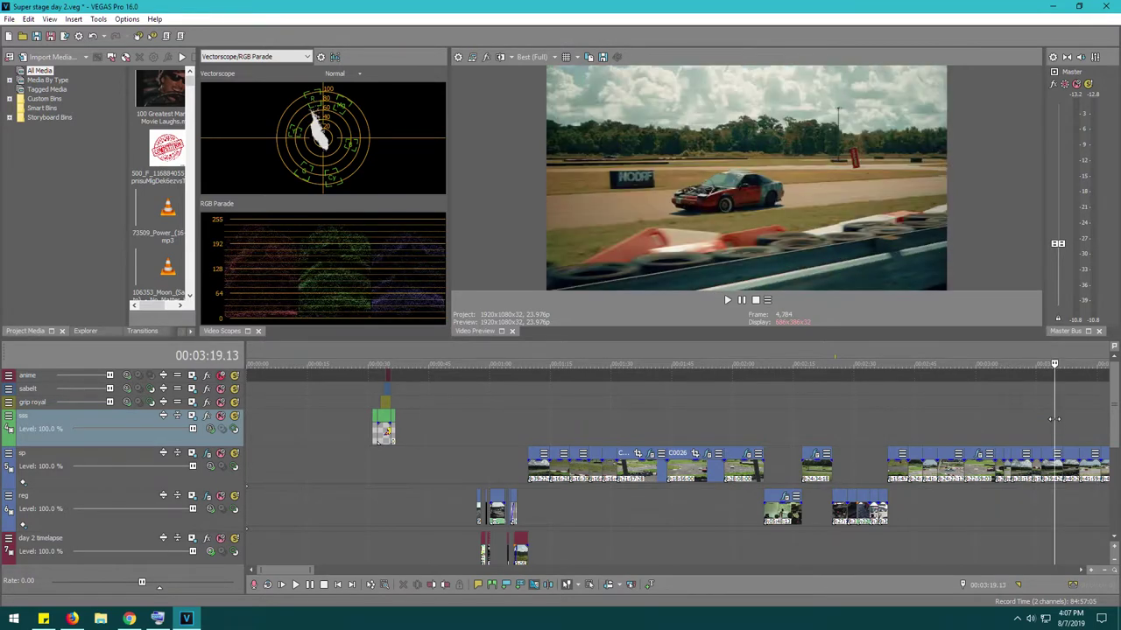
pyautogui.click(498, 59)
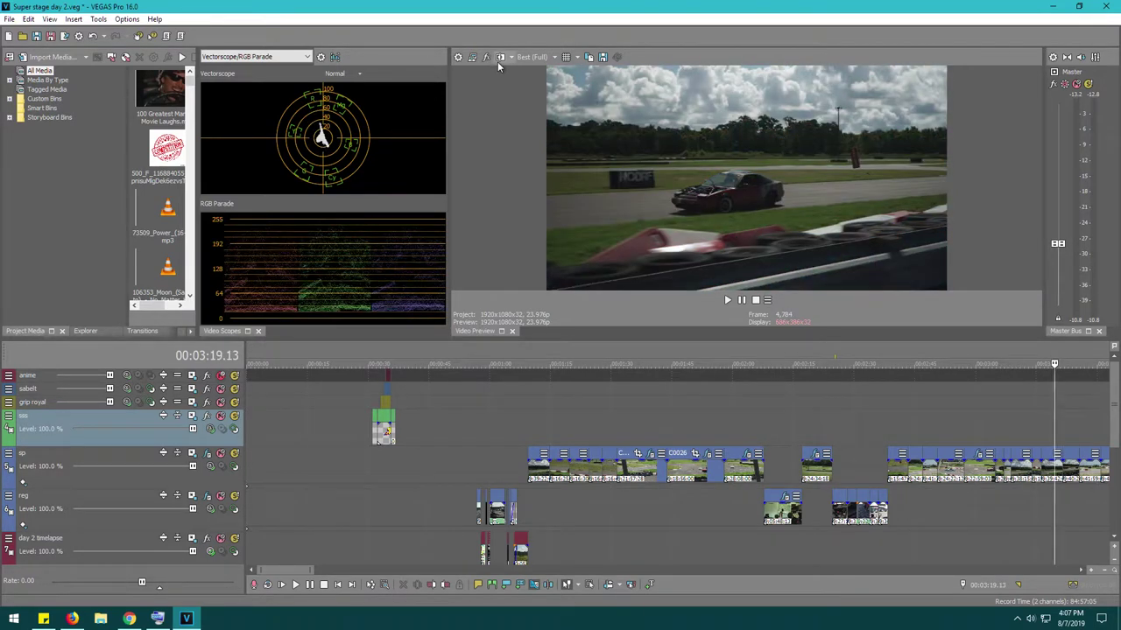
pyautogui.click(498, 60)
# Show more of the timeline's duration and enlarge the video preview by shrinking the timeline area's height.
pyautogui.scroll(-2, 988, 429)
pyautogui.click(767, 217)
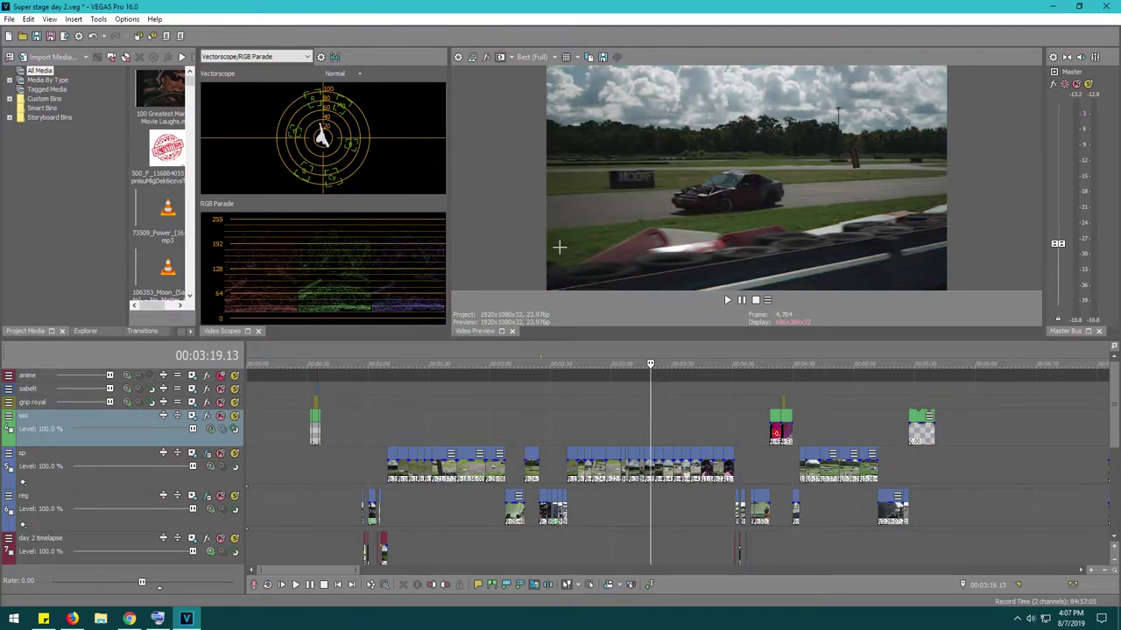
pyautogui.moveTo(410, 340); pyautogui.dragTo(410, 410)
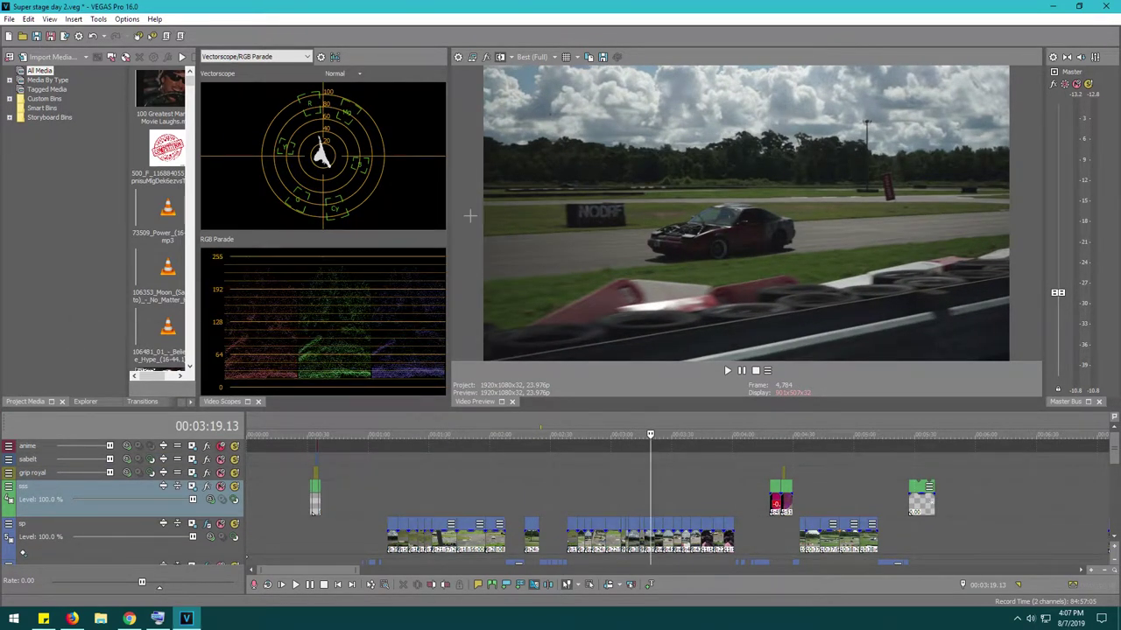
# Compare the red car frame's original and graded image repeatedly in the enlarged preview.
pyautogui.click(488, 58)
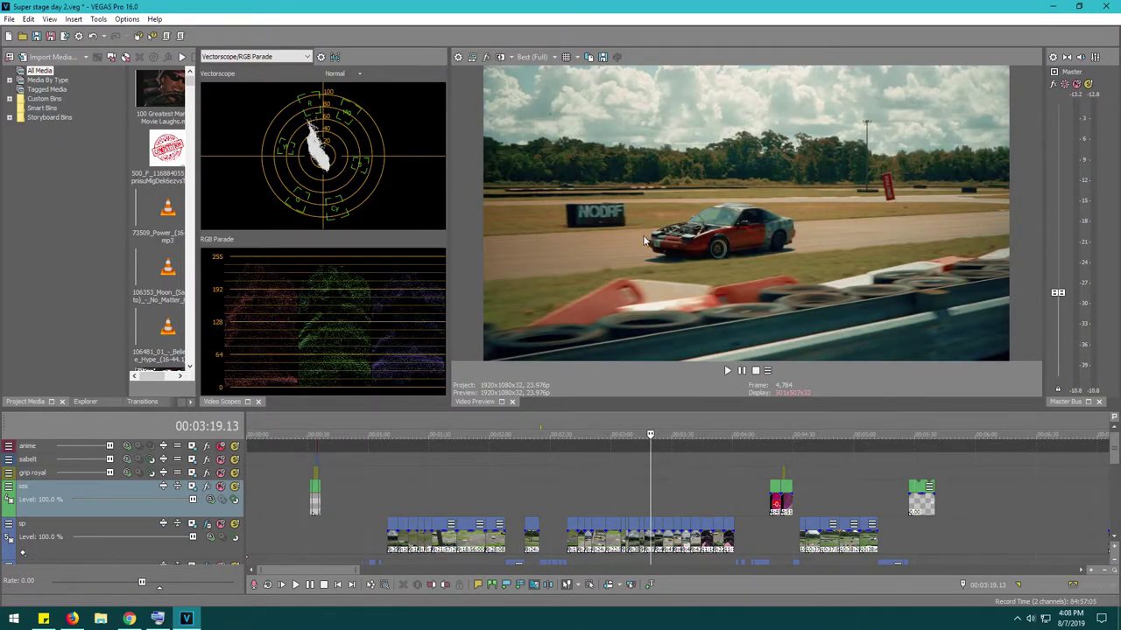
pyautogui.click(500, 57)
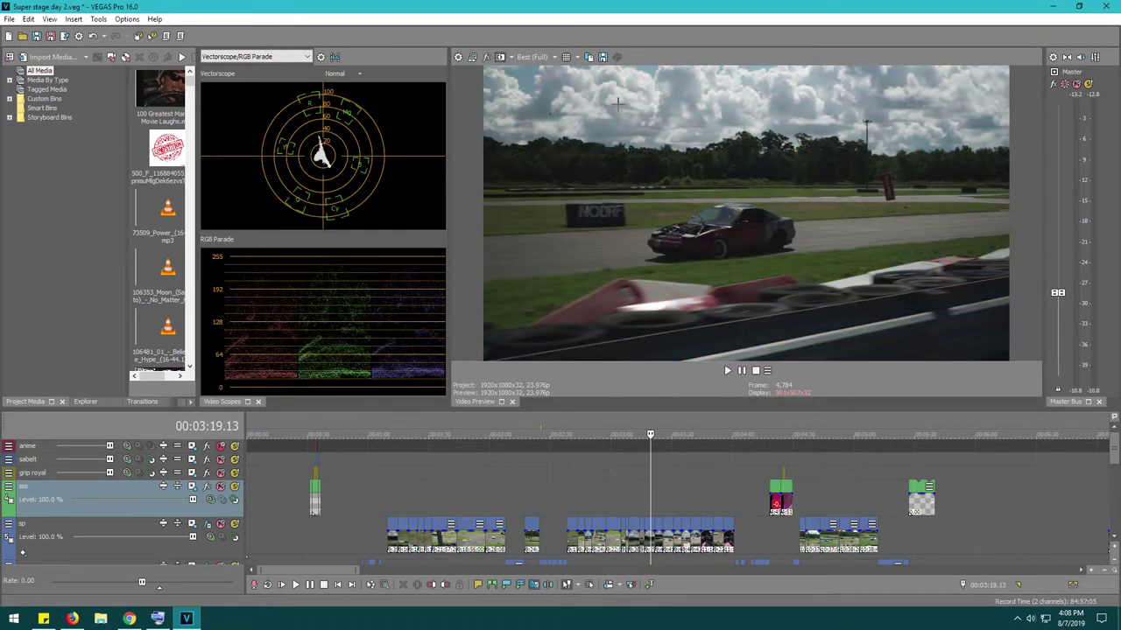
pyautogui.click(501, 58)
pyautogui.click(501, 58)
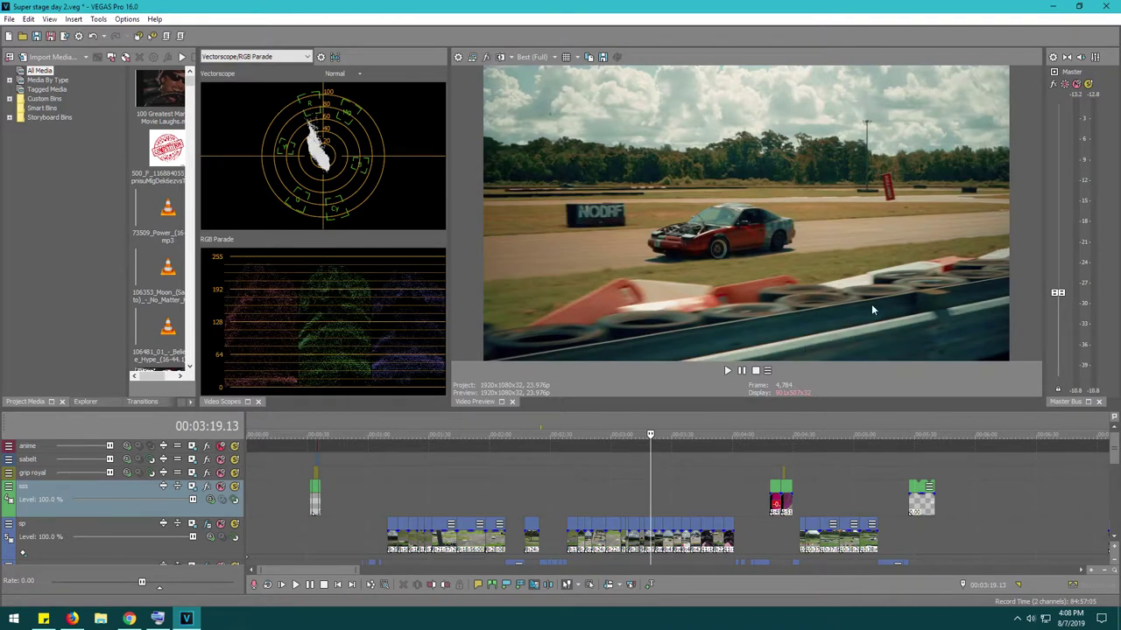
# Go to the in-car helmet shot at 00:03:55.12 and compare its graded and original image.
pyautogui.click(740, 507)
pyautogui.click(724, 510)
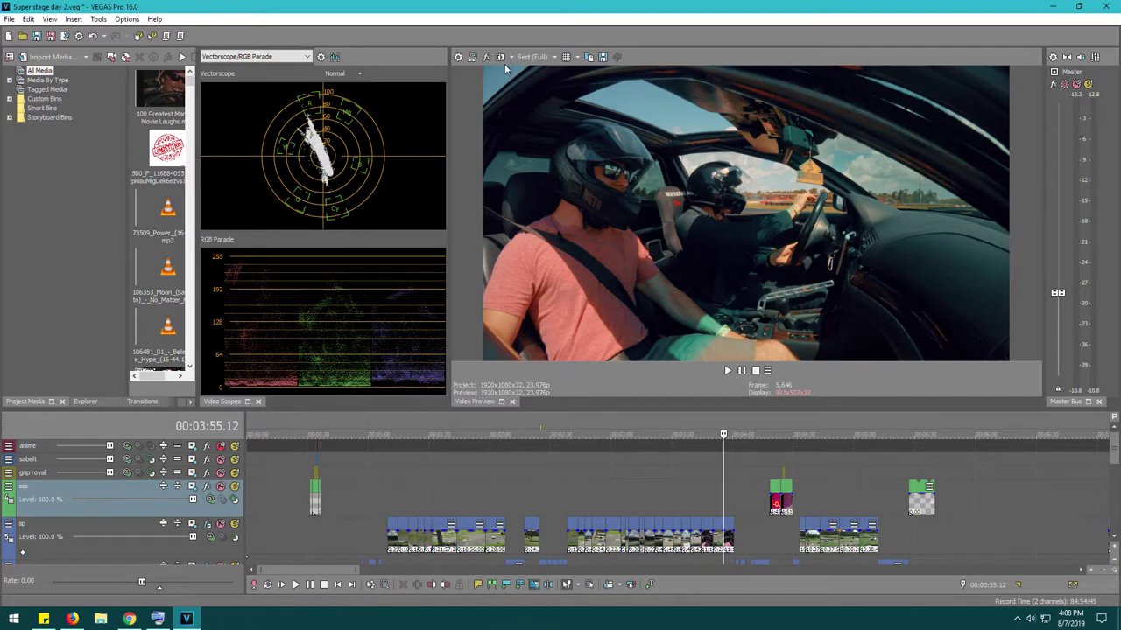
pyautogui.click(502, 58)
pyautogui.click(503, 58)
pyautogui.click(503, 58)
pyautogui.click(503, 58)
# View the graded track clips from 00:04:36.01 onward and the laughing-man meme at 00:04:24.11.
pyautogui.click(807, 484)
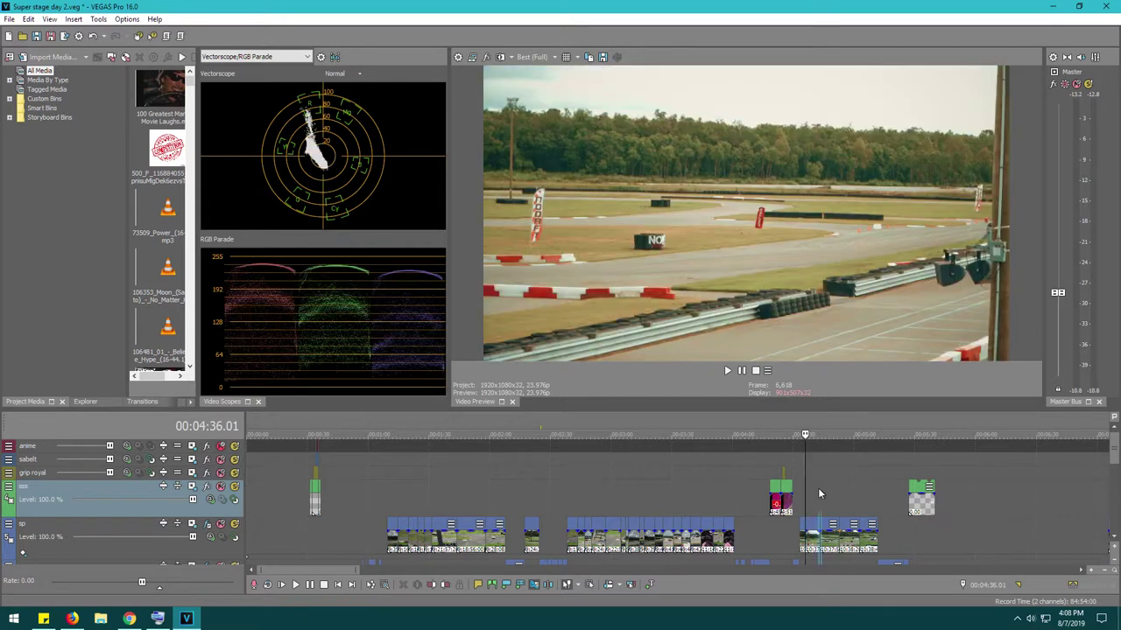
pyautogui.click(819, 489)
pyautogui.click(840, 484)
pyautogui.click(783, 545)
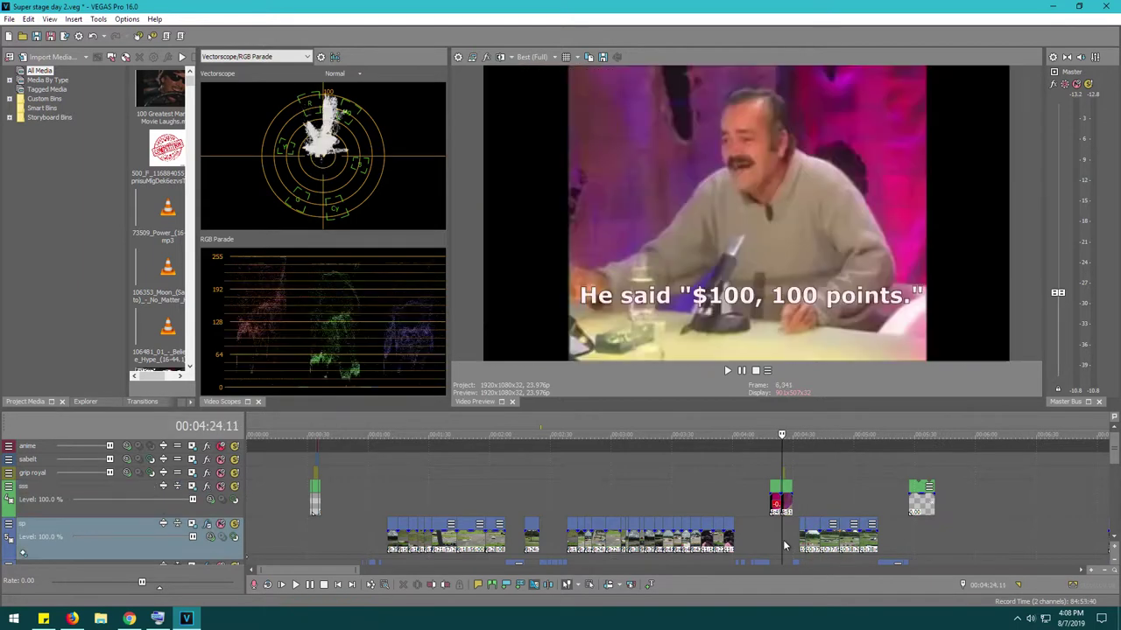
# Go to the clip of three men beside the cars at 00:05:21.13 and compare its graded and original image.
pyautogui.click(897, 536)
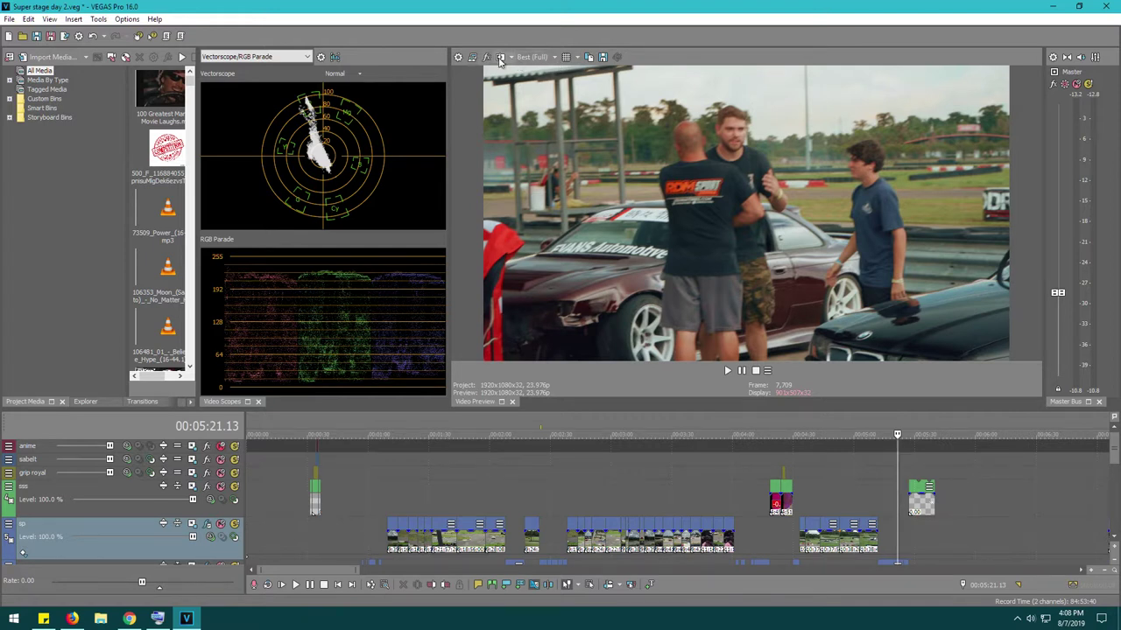
pyautogui.click(500, 58)
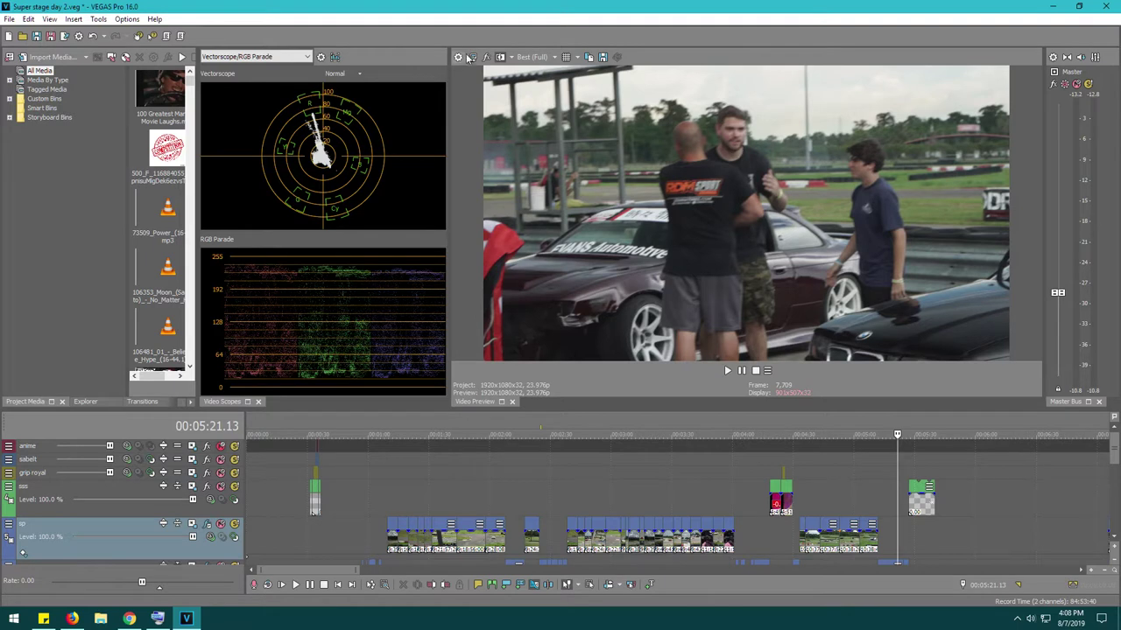
pyautogui.click(500, 58)
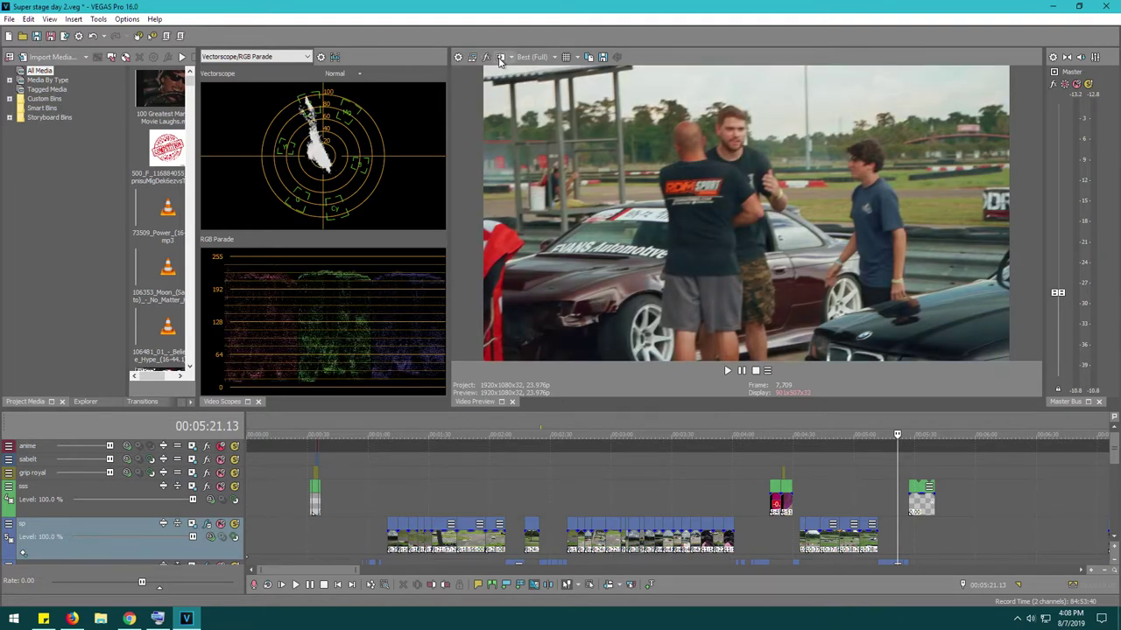
pyautogui.click(500, 58)
pyautogui.click(500, 59)
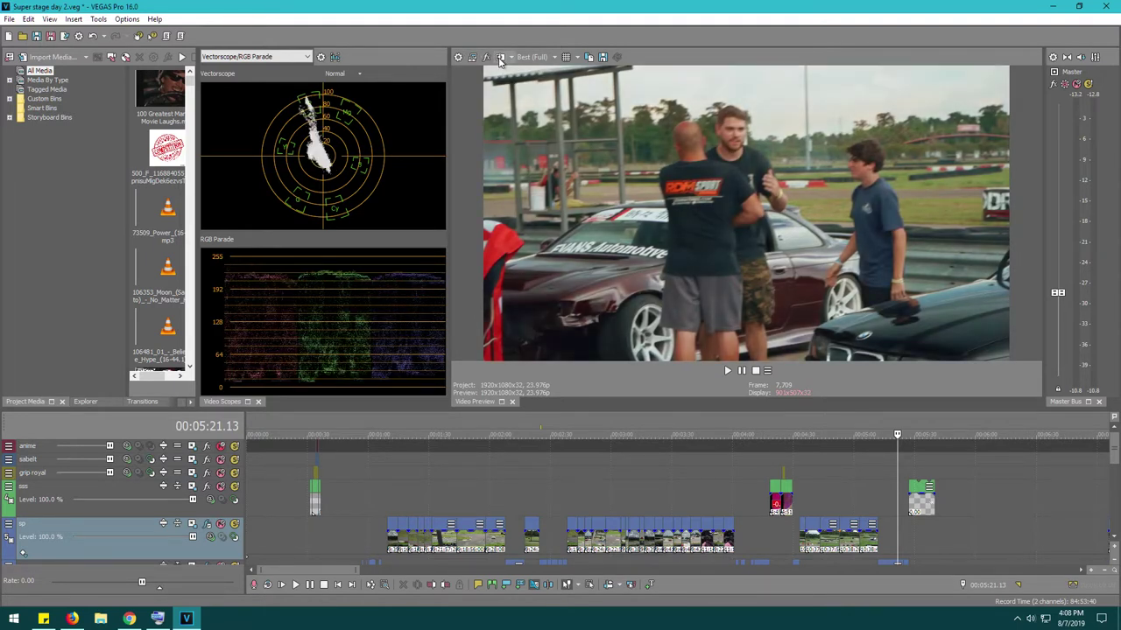